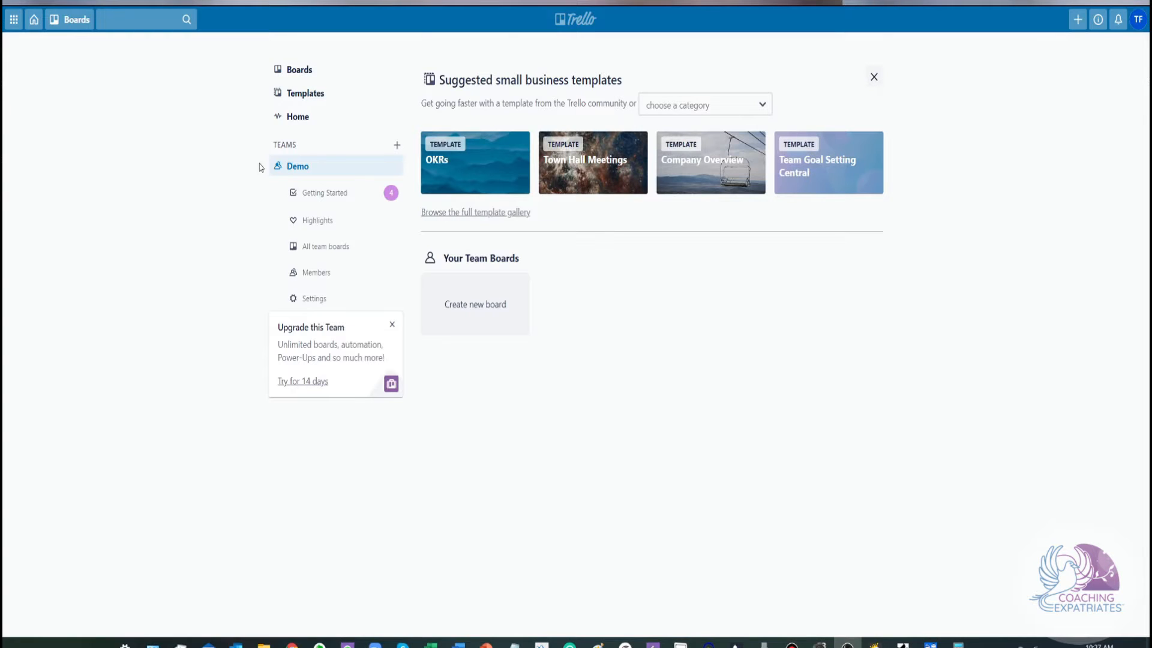
Begin a new board and choose the dark water-waves photo as its background
left_click(1078, 20)
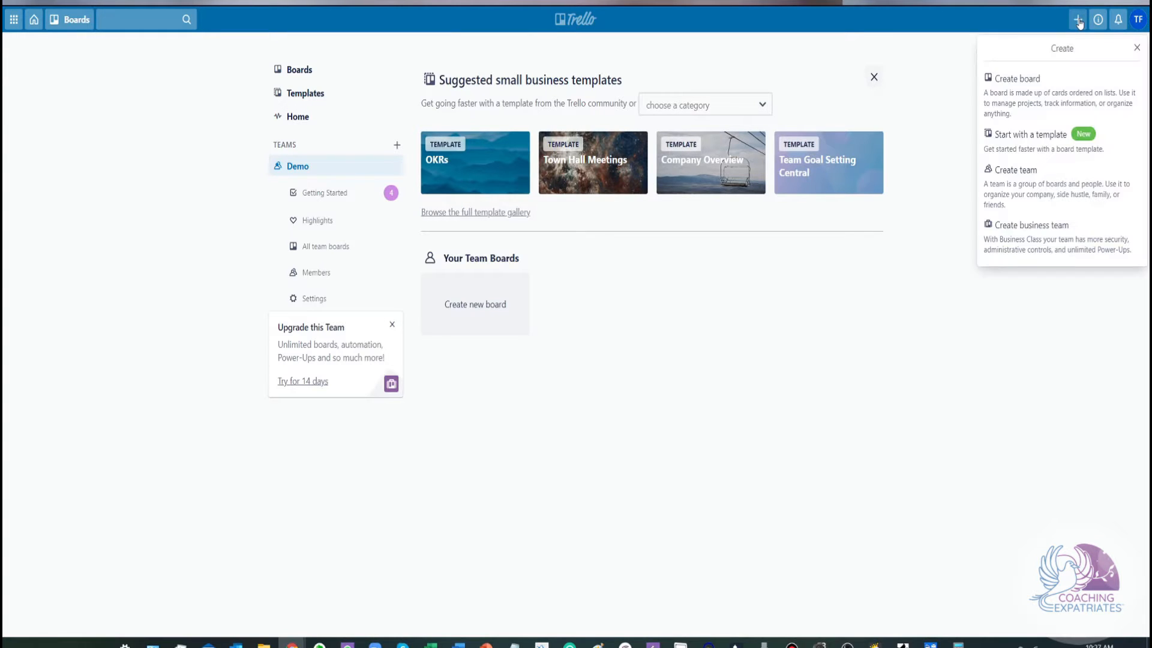
left_click(1034, 82)
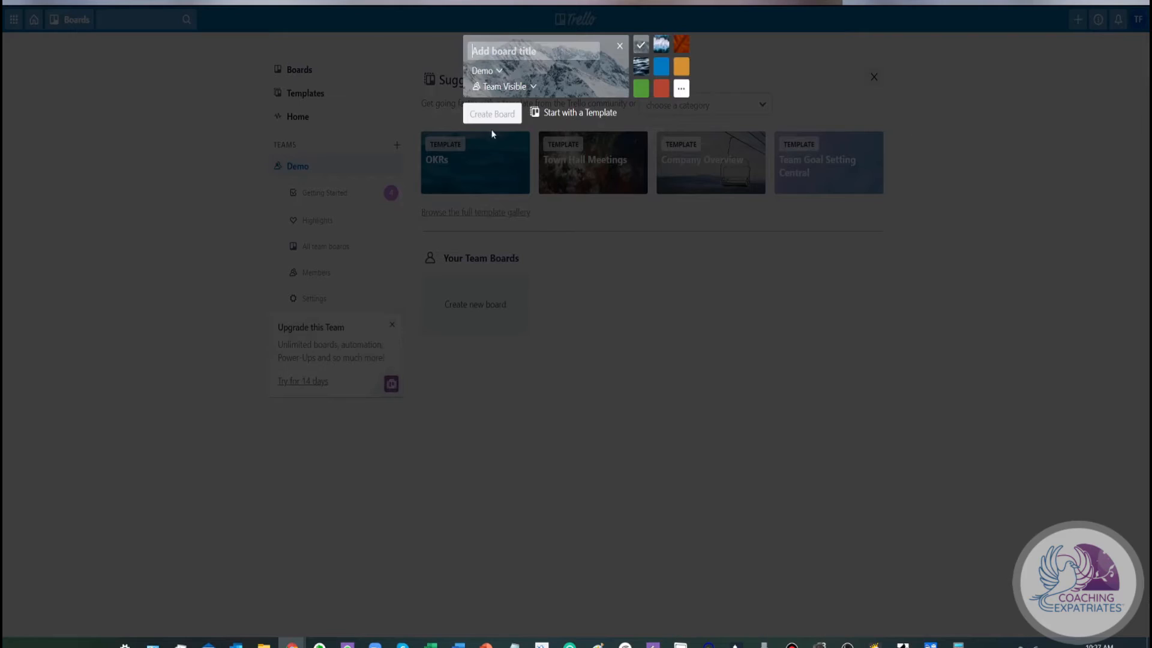
left_click(641, 68)
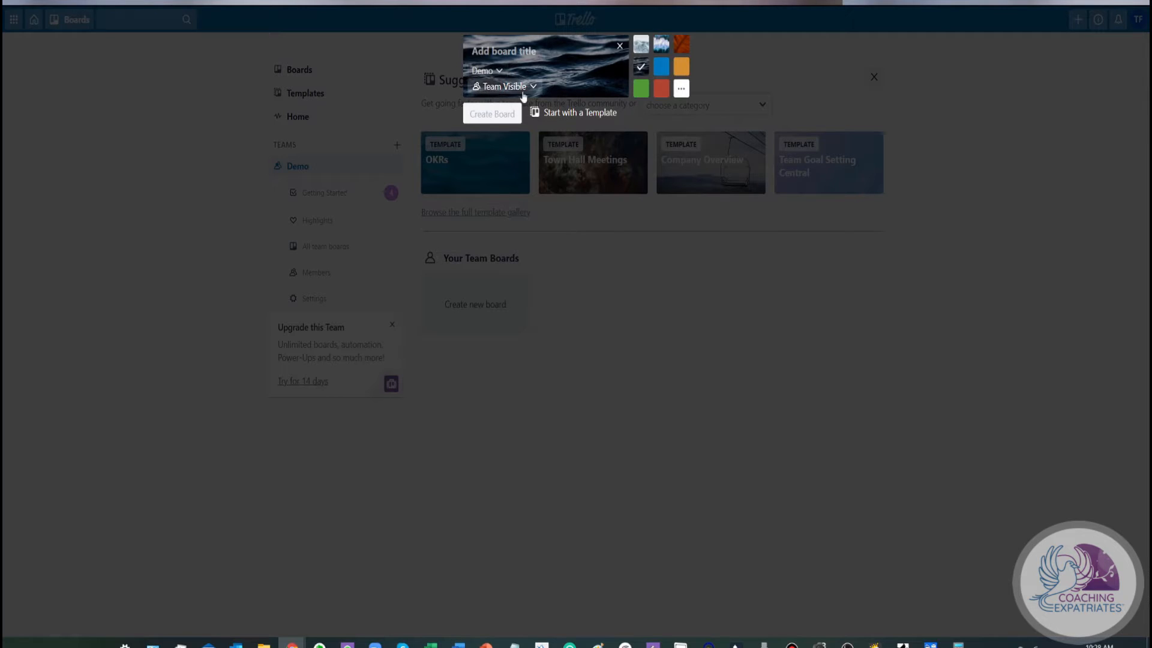
Review the visibility options and the team choices offered for the new board
left_click(474, 93)
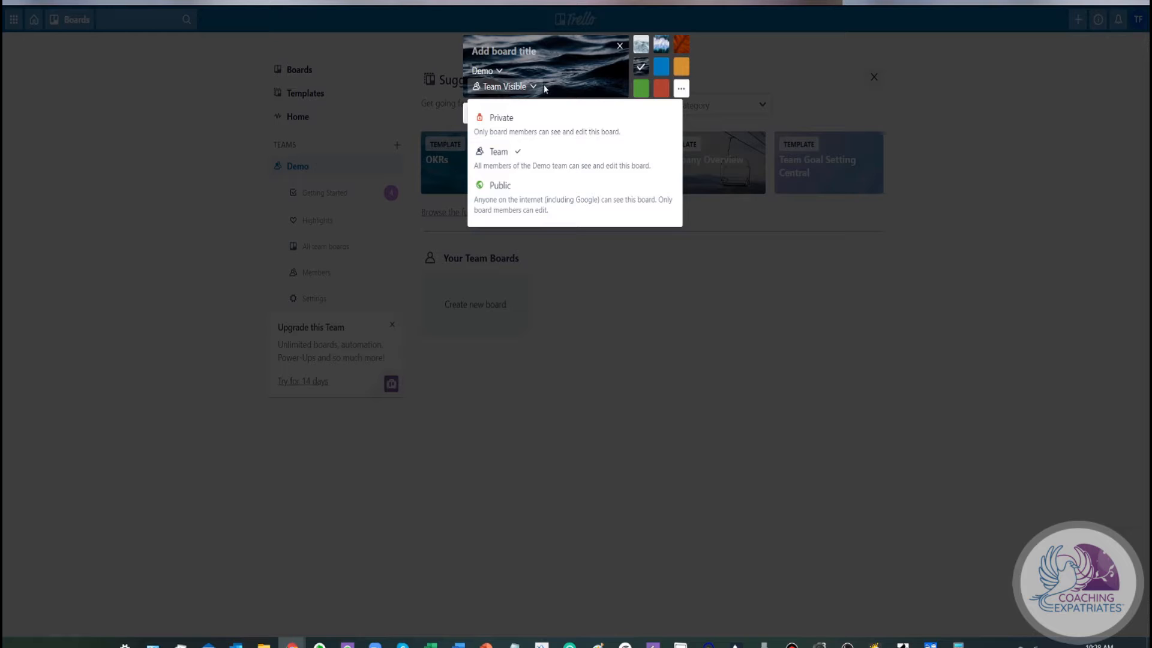
left_click(590, 92)
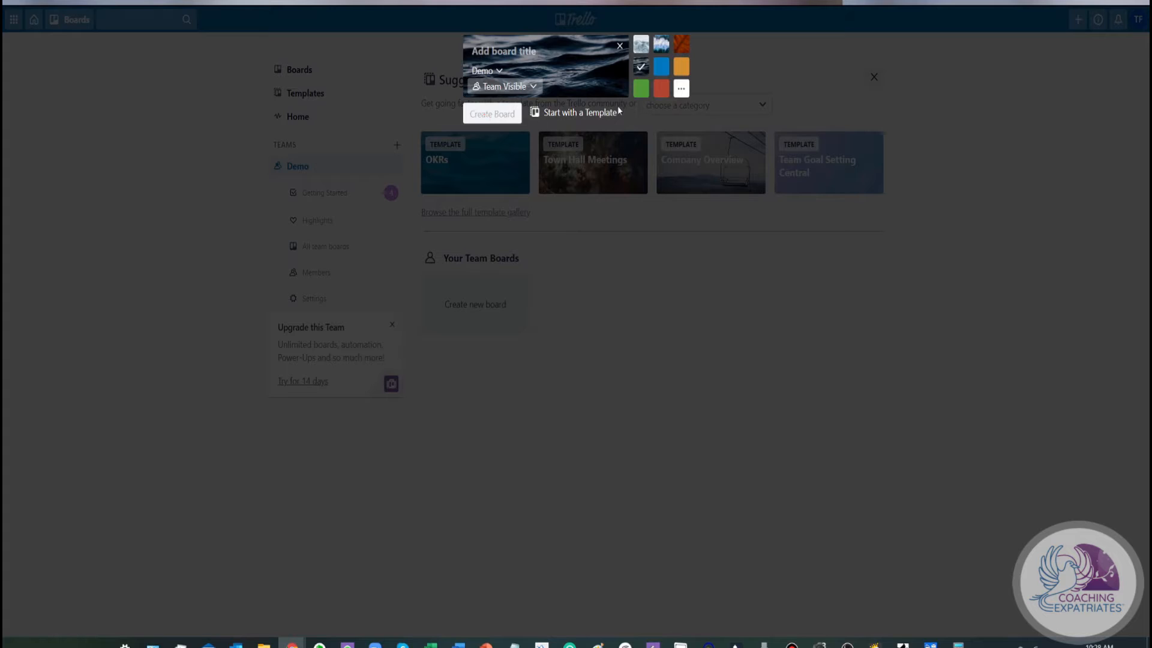
left_click(491, 71)
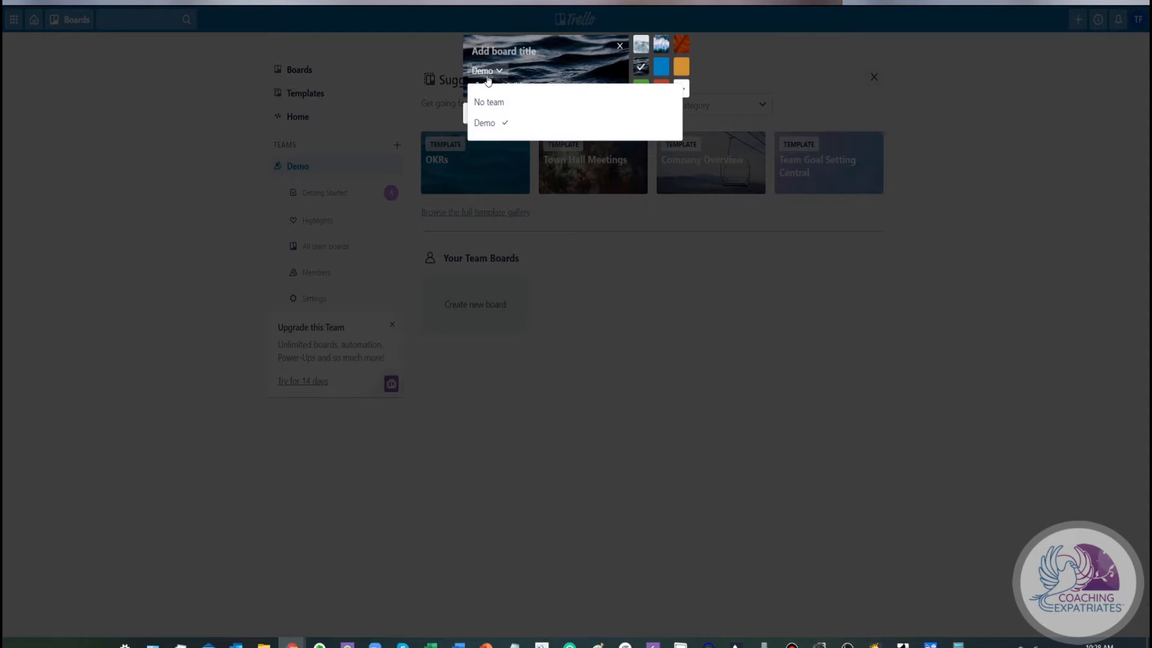
left_click(495, 71)
Enter Boar Demo as the new board's title
left_click(473, 51)
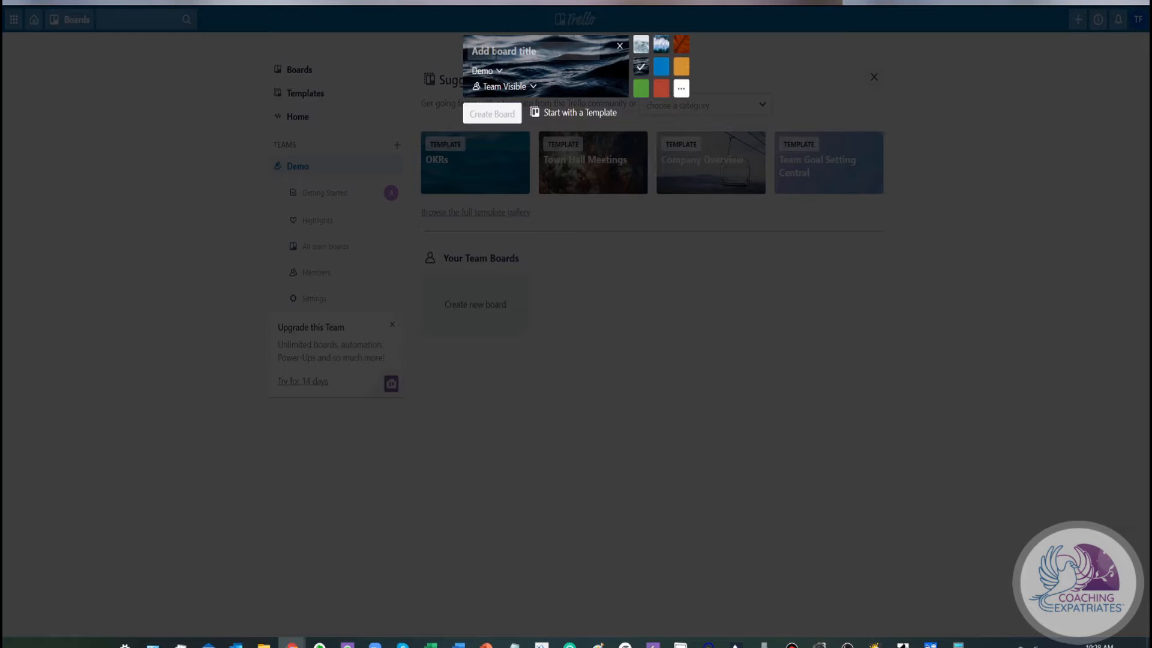
type("B")
key("BackSpace")
type("Boar Demo")
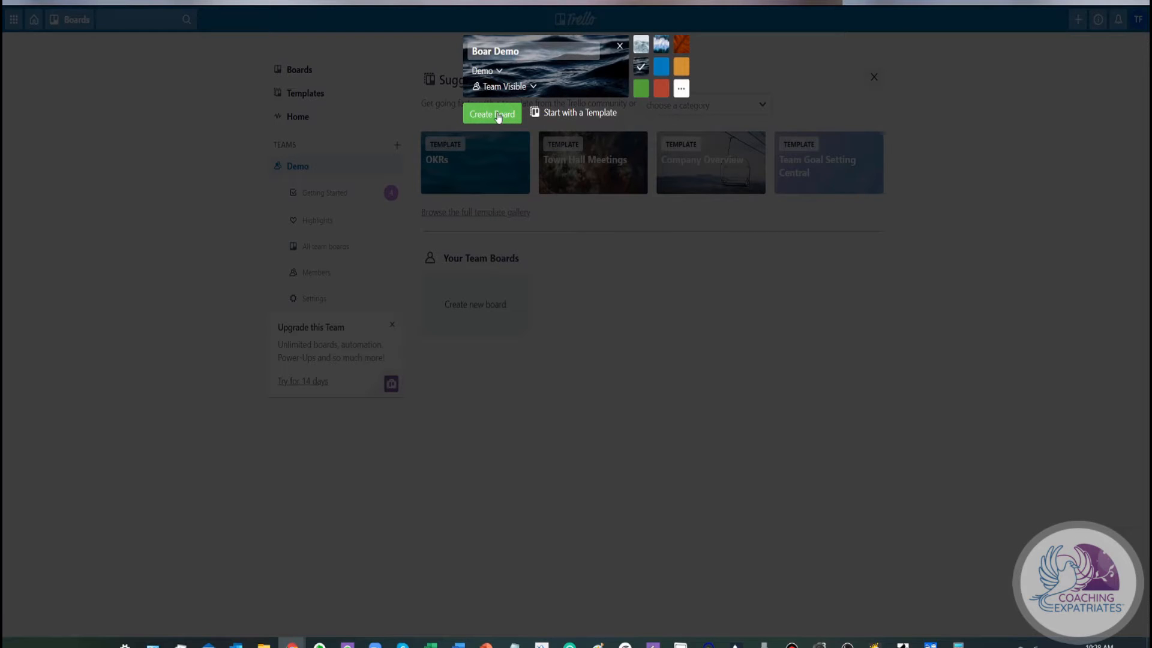
Switch to starting from a template and open the Kanban Template in the gallery's Engineering category
left_click(565, 114)
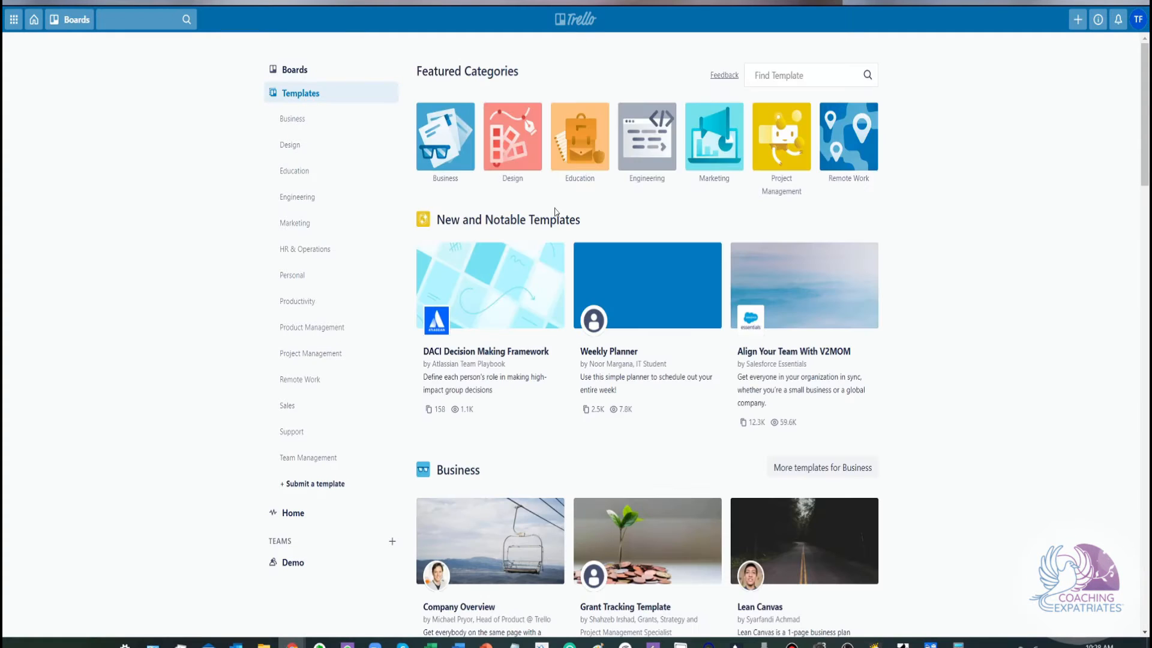
scroll(455, 249, "down", 1)
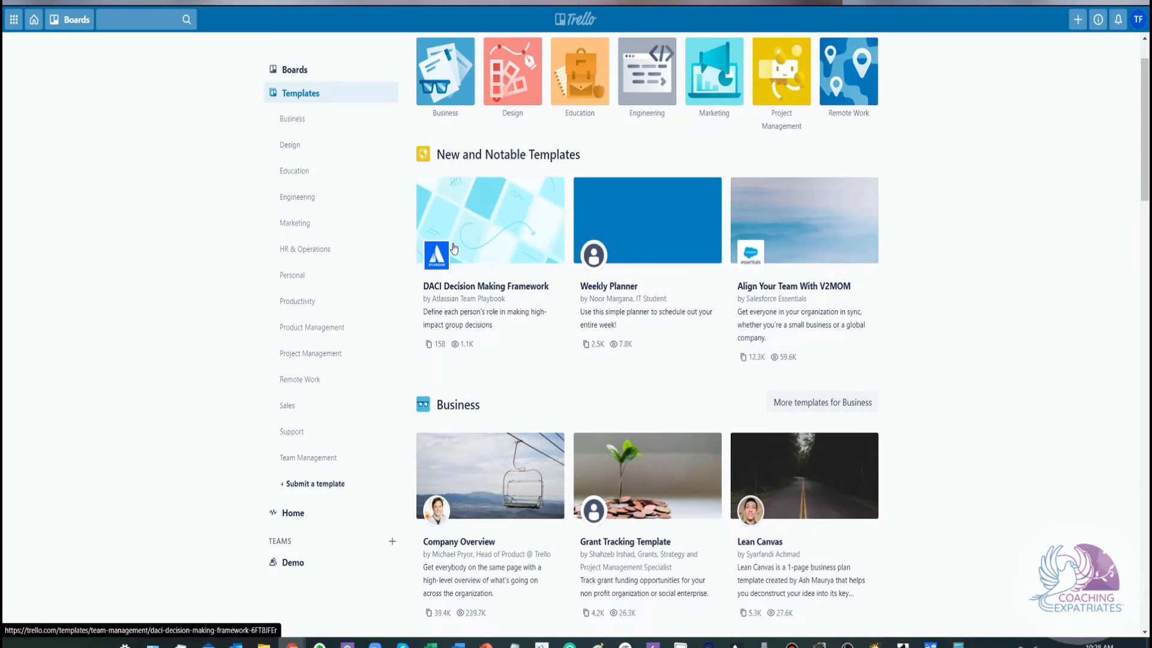
scroll(454, 249, "down", 1)
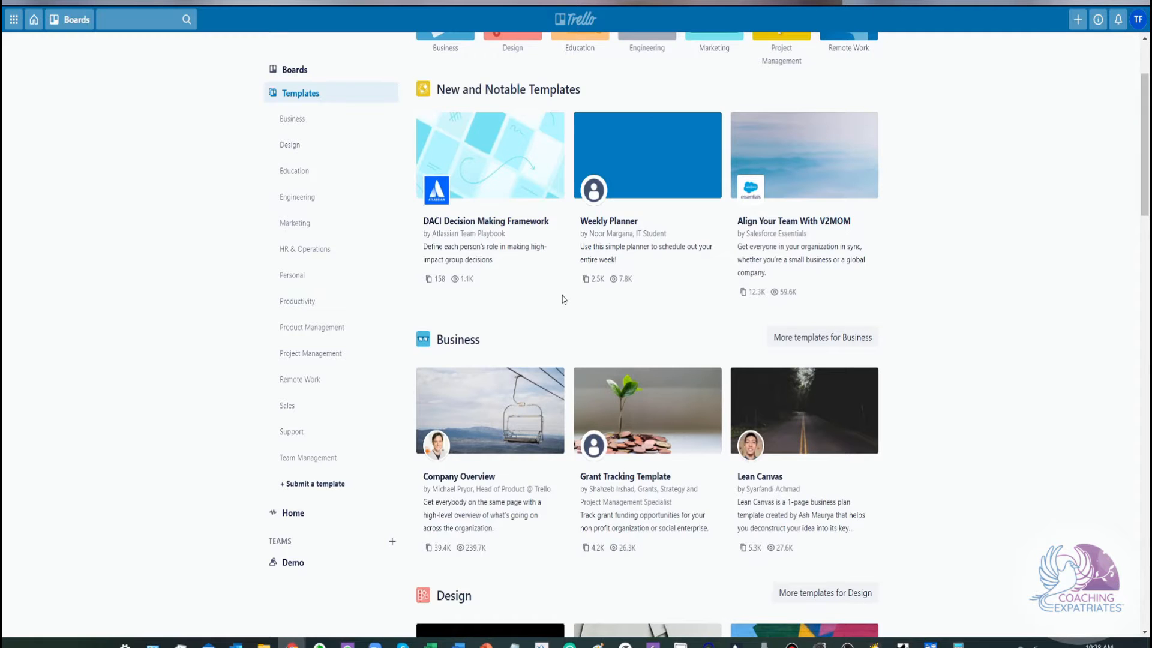
scroll(563, 296, "down", 4)
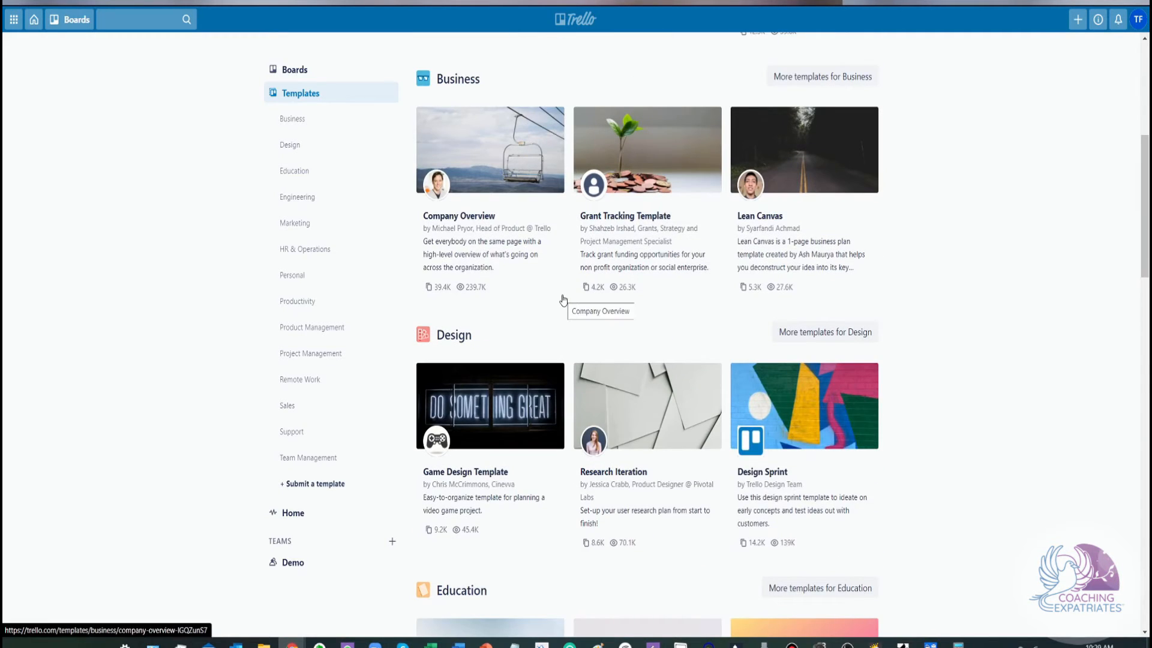
scroll(562, 300, "down", 5)
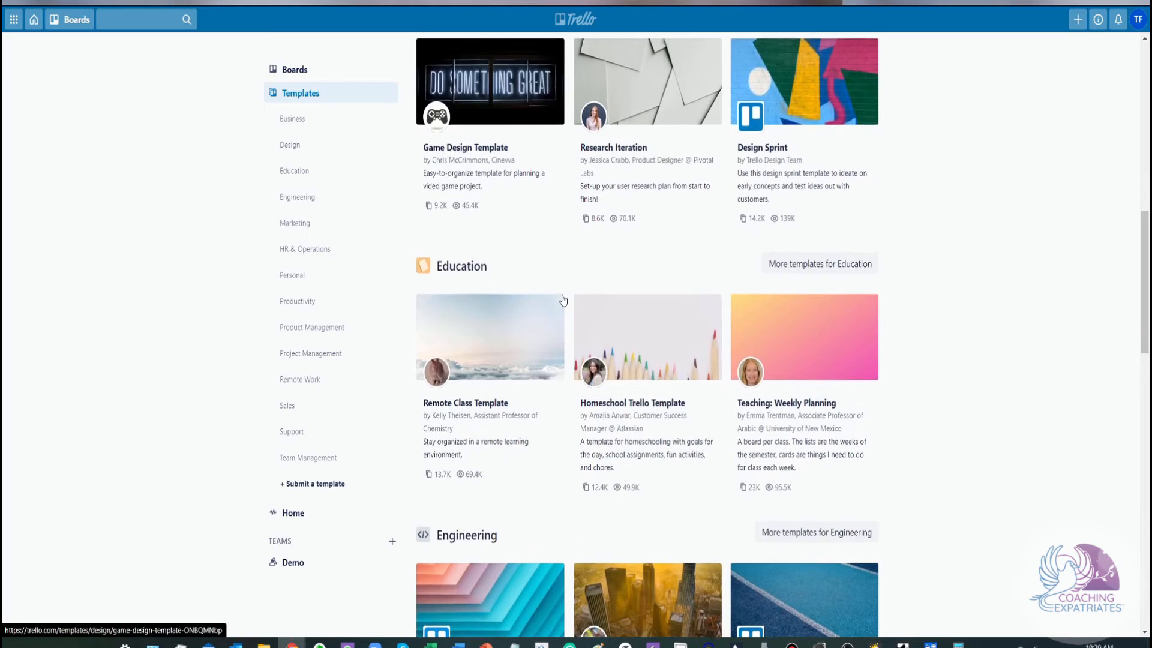
scroll(563, 299, "down", 3)
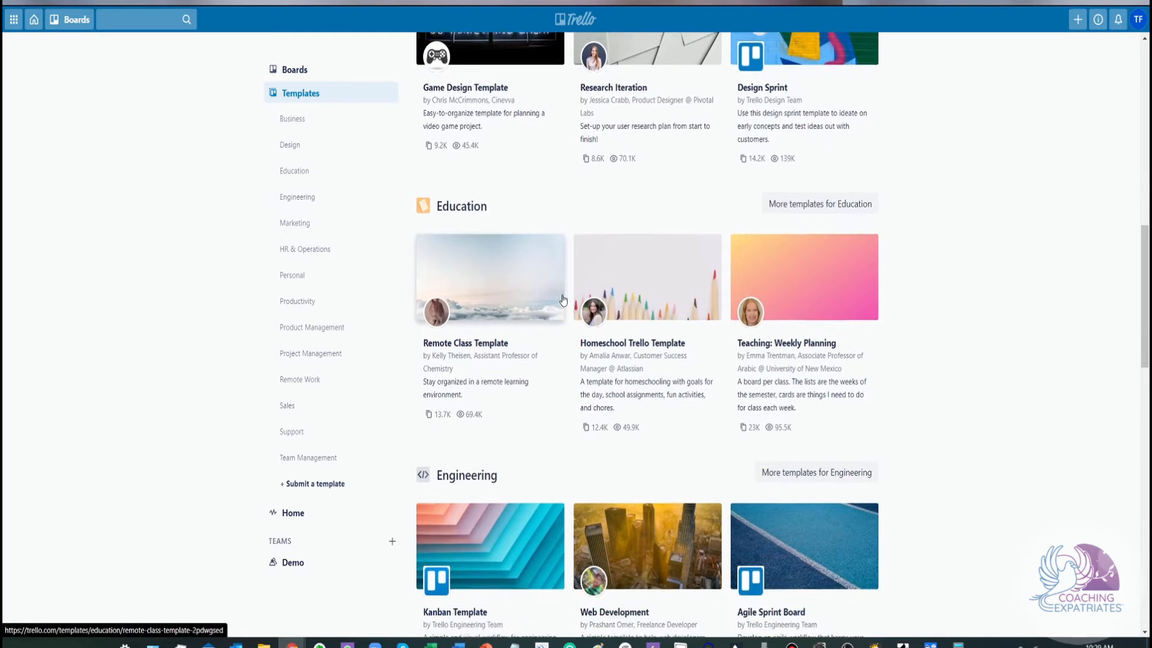
scroll(563, 298, "down", 2)
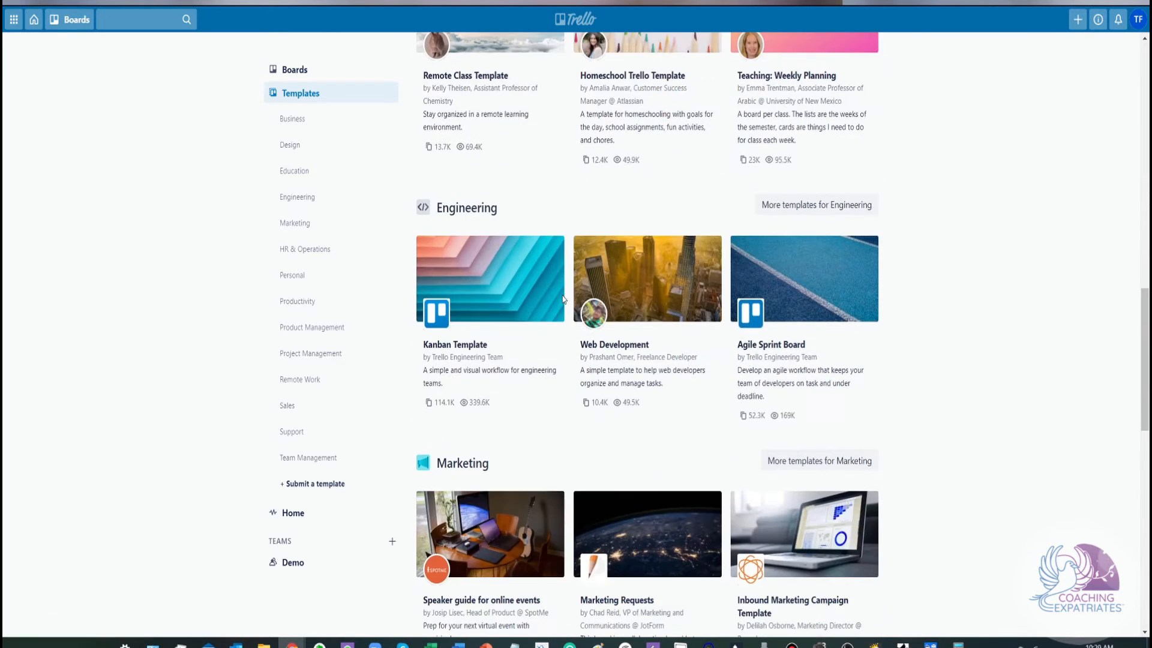
scroll(563, 298, "down", 2)
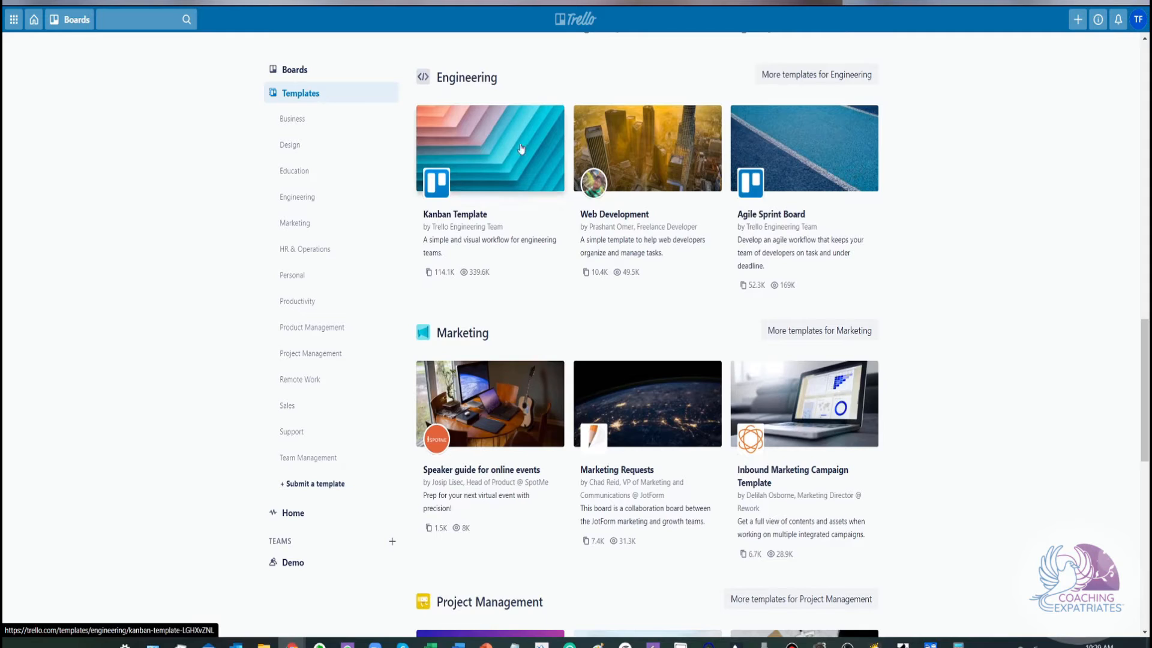
left_click(522, 171)
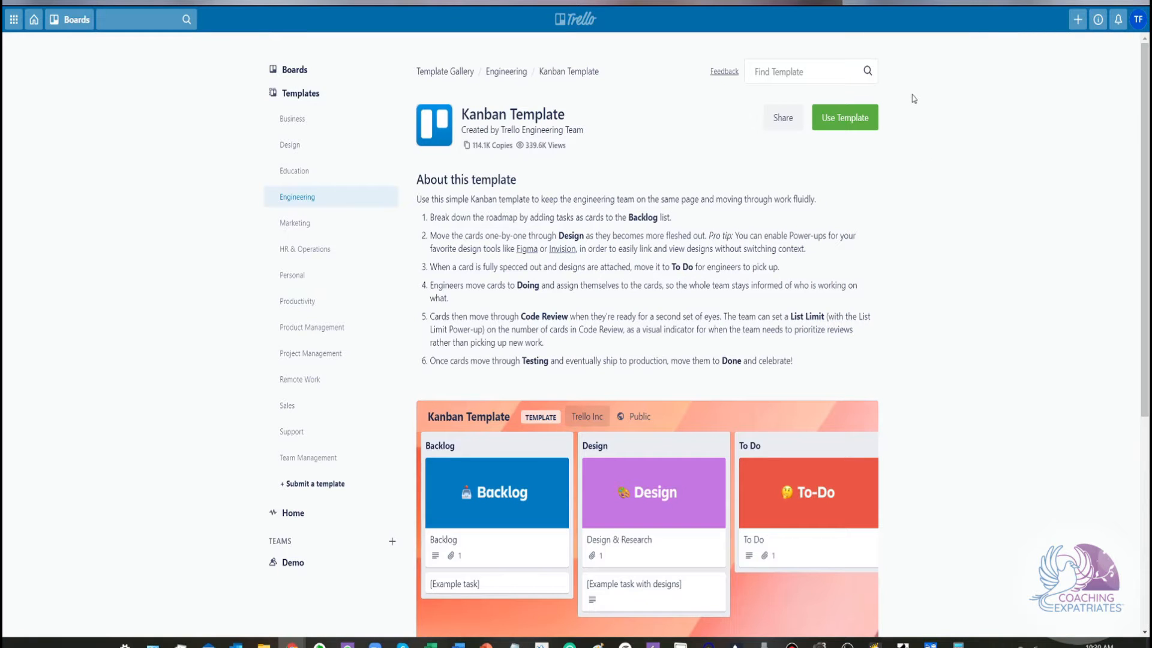
Create a team-visible board for the Demo team from the Kanban Template, keeping its title, cards and template cards
left_click(845, 118)
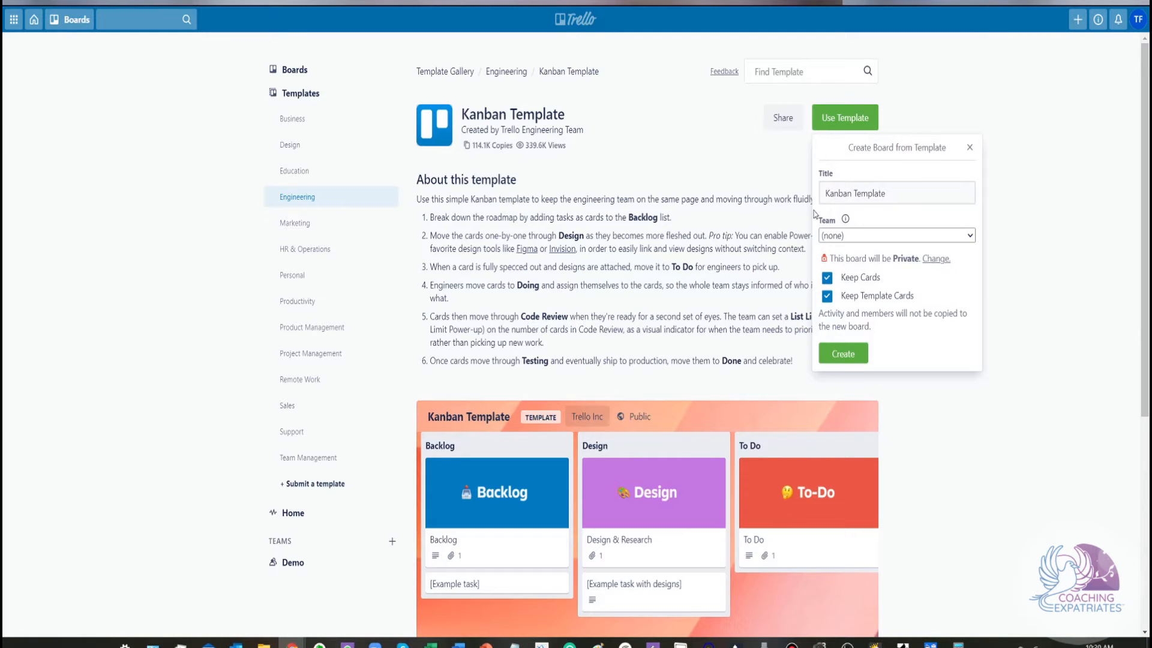
left_click(912, 191)
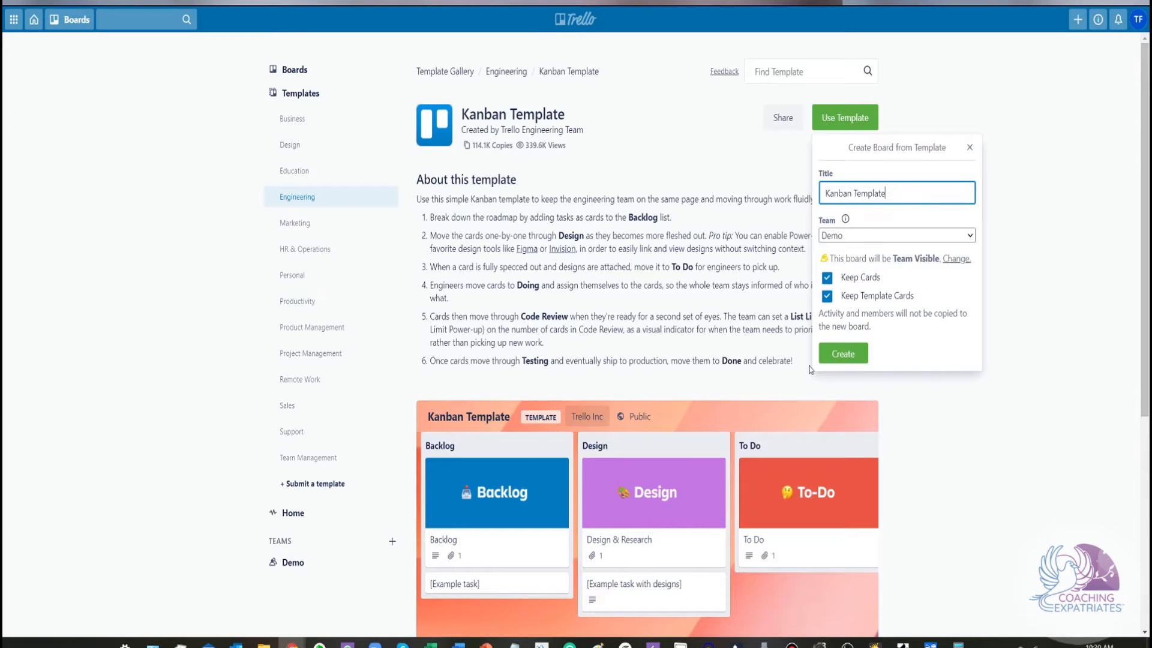
left_click(839, 361)
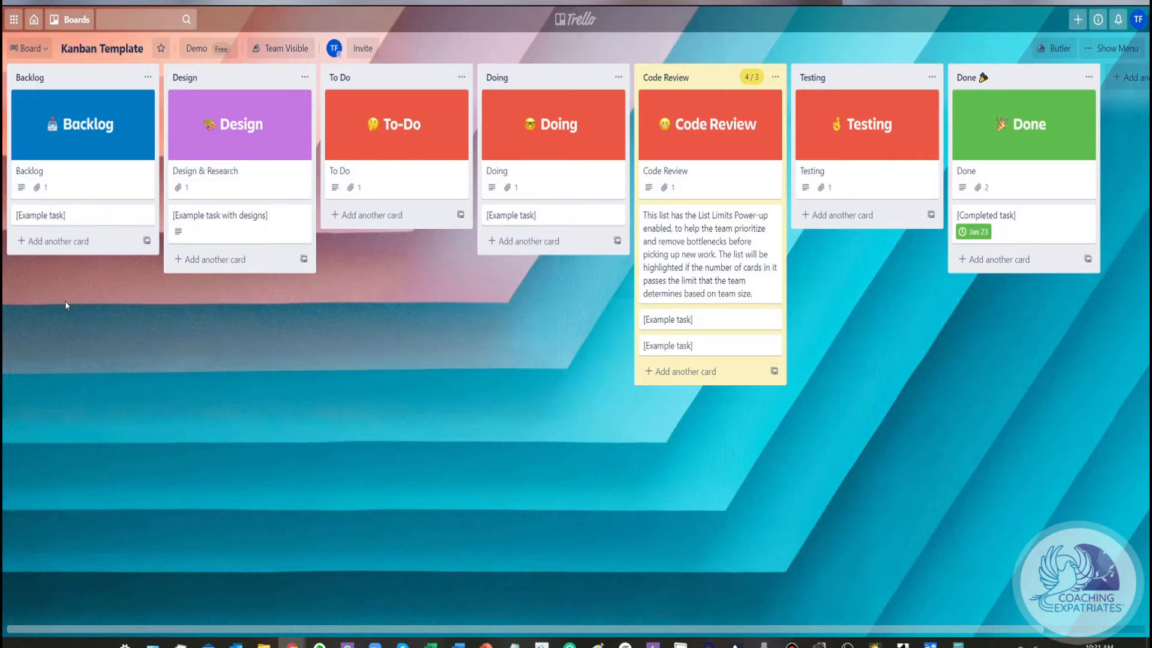
Rename the example task card in the Backlog list as Website for client XYZ
left_click(68, 217)
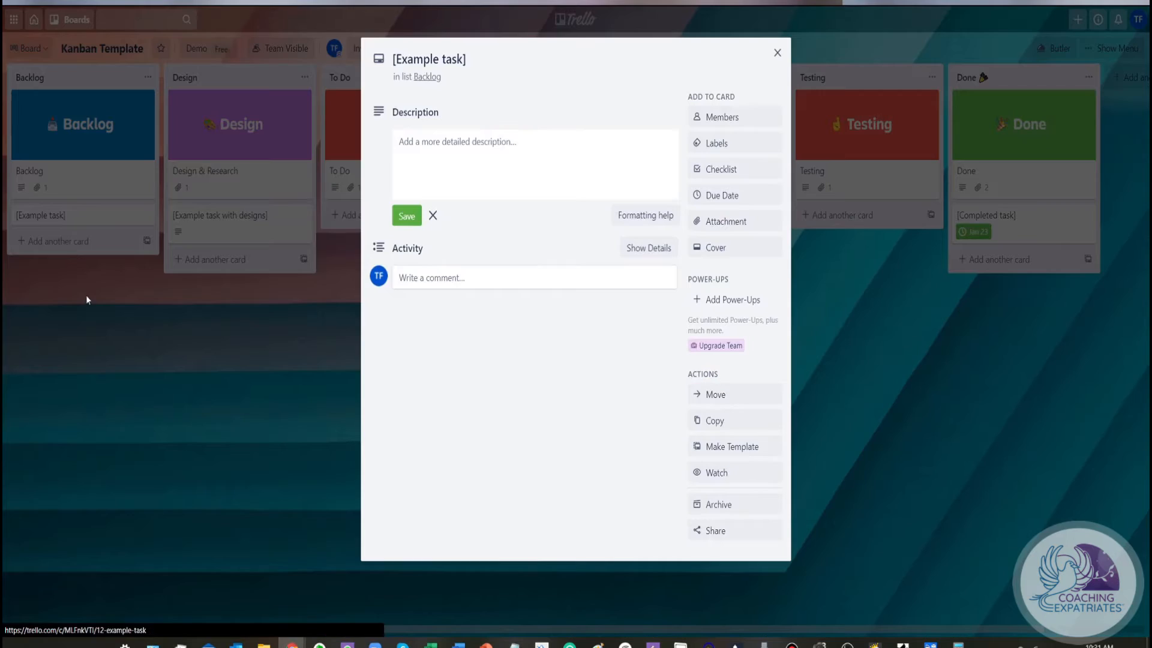
left_click(464, 59)
left_click_drag(471, 60, 368, 83)
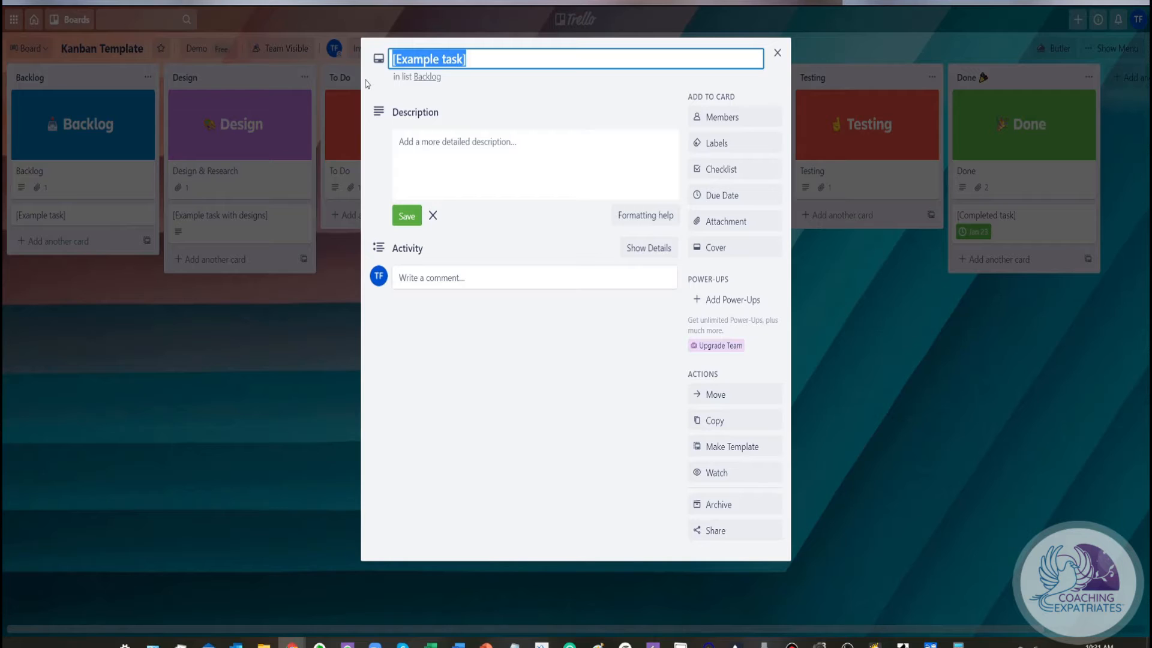
type("Project ")
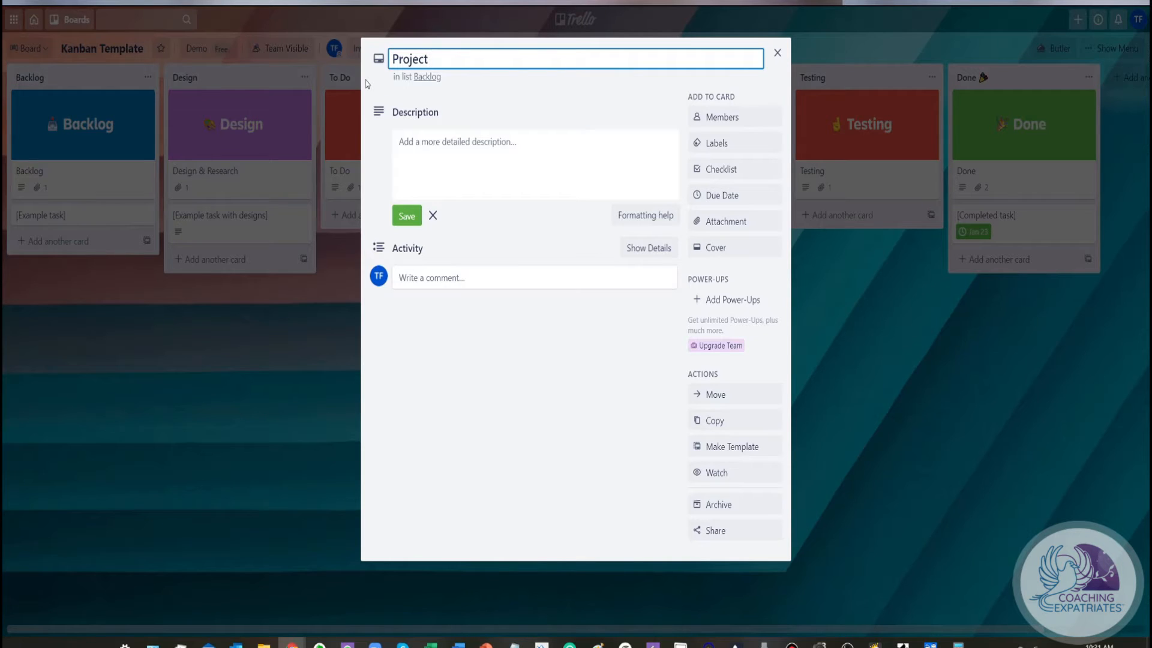
type("1")
key("ctrl+a")
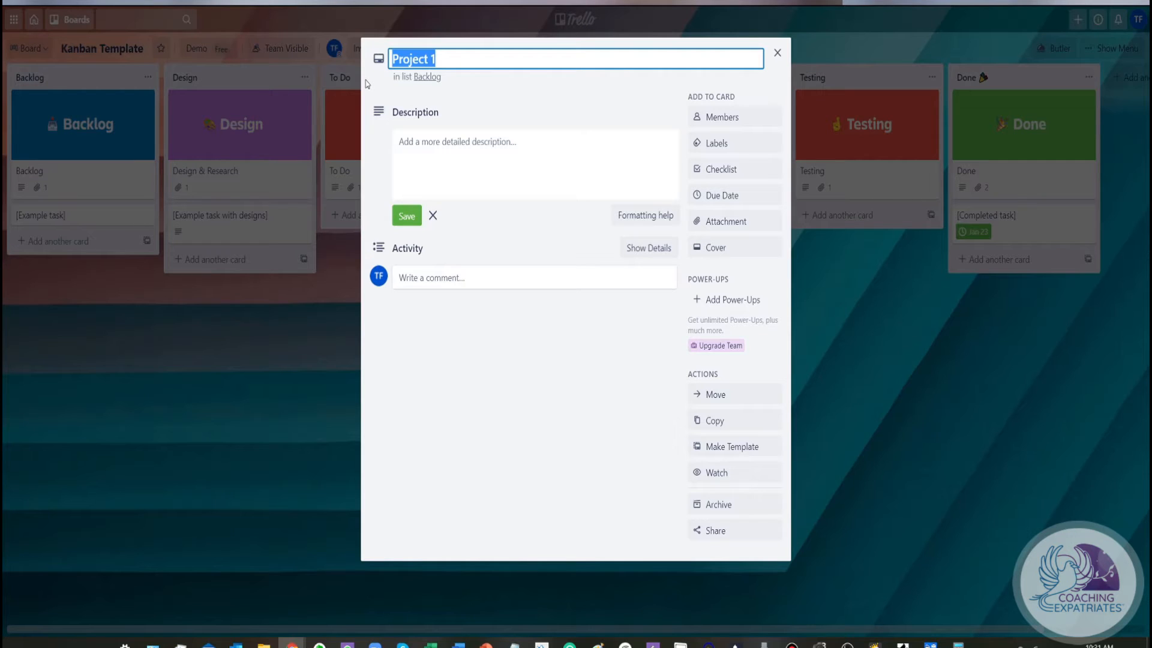
type("Web")
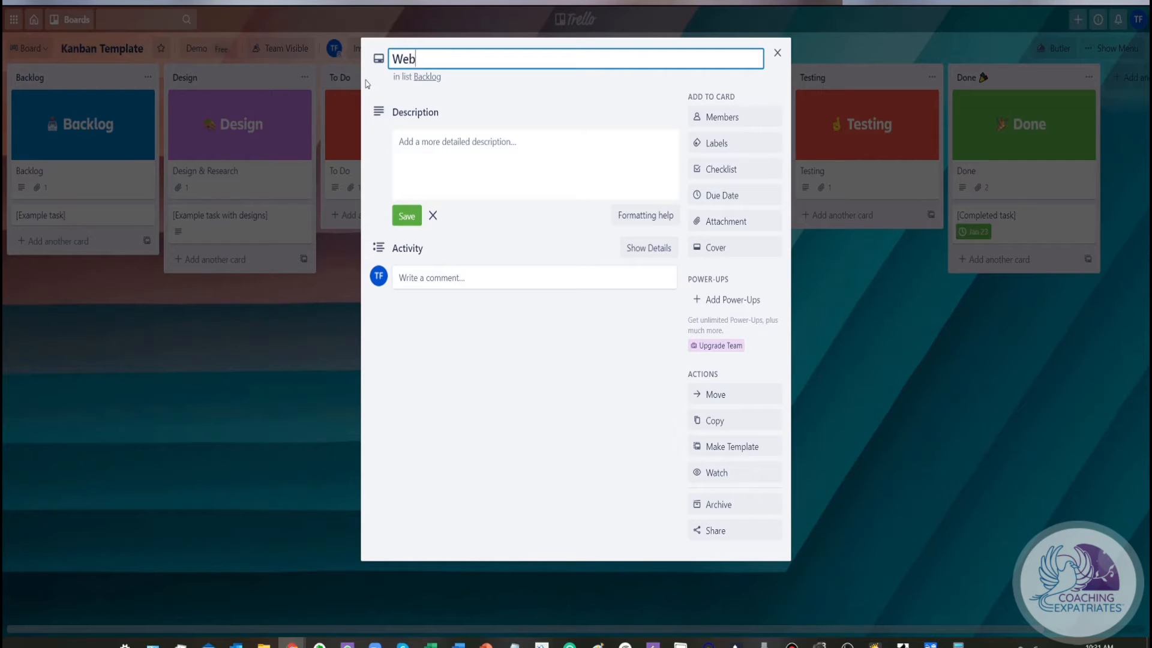
type("site for client XYZ")
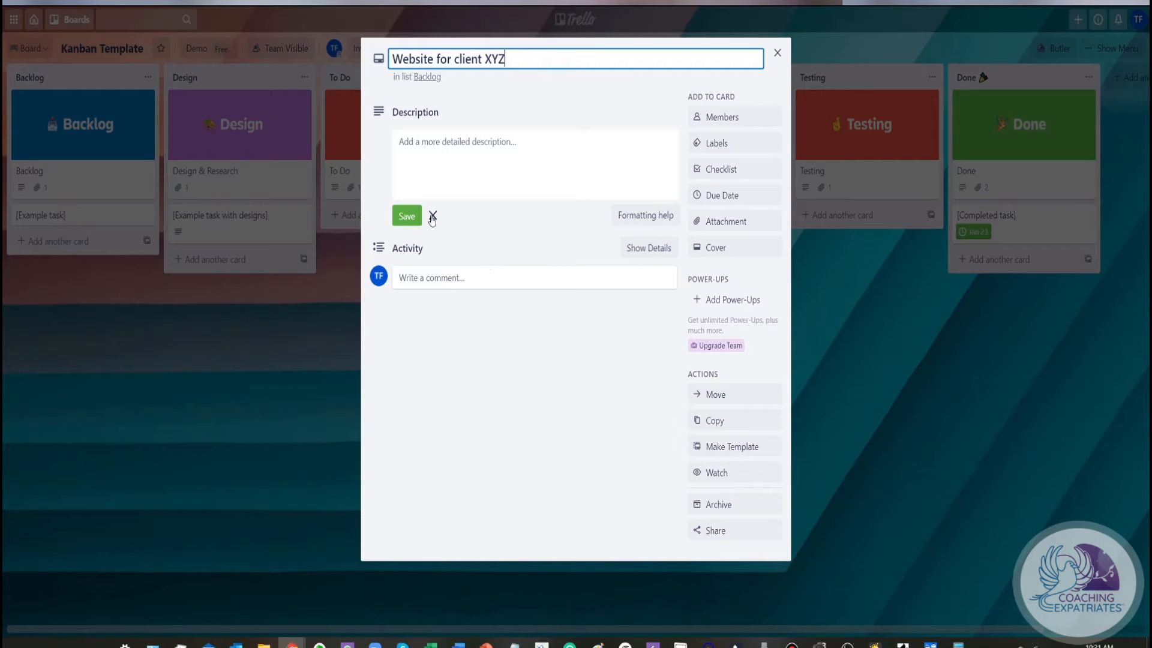
Give the Website for client XYZ card the description "description of the website"
left_click(457, 166)
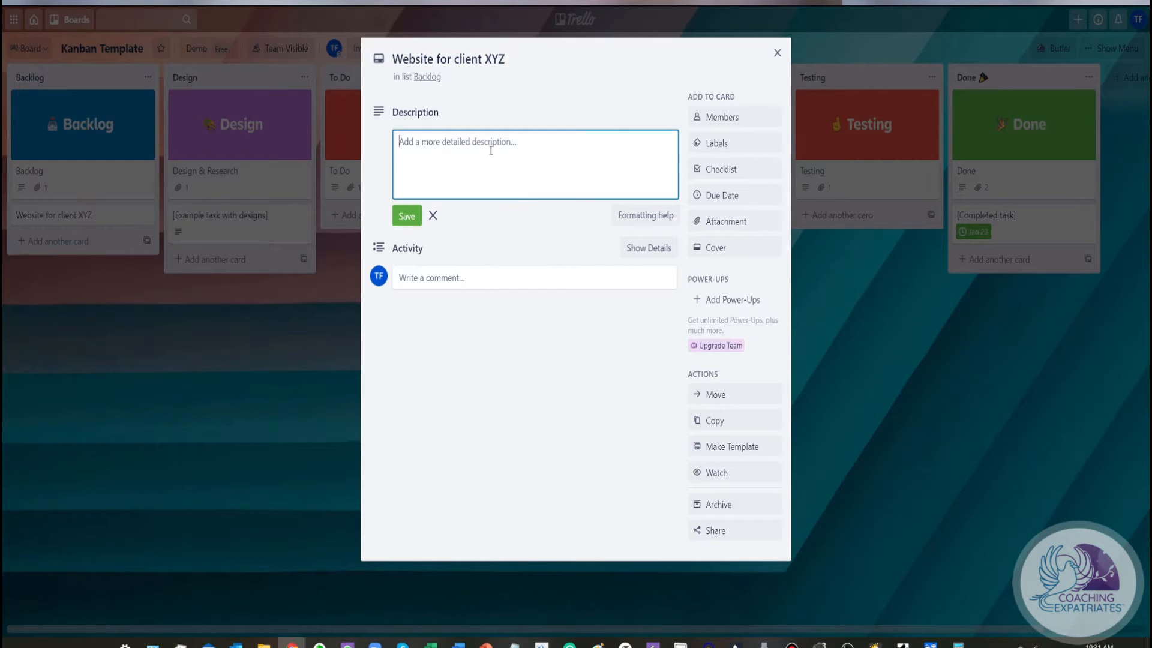
type("descr")
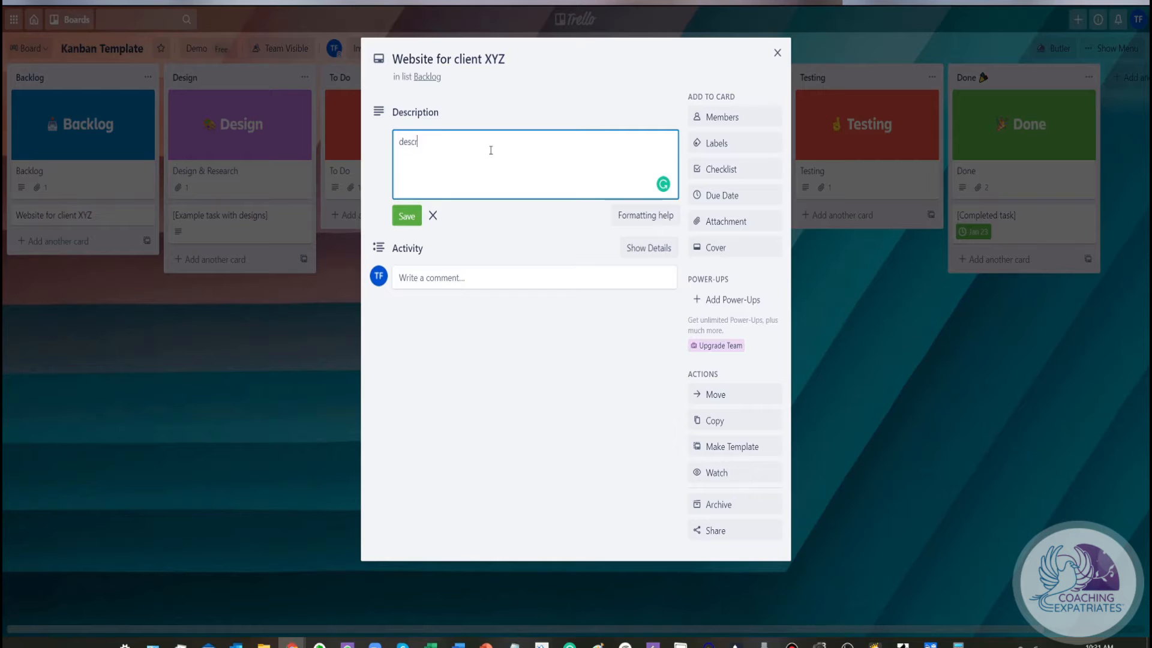
type("iption of the website")
Name the red label Critical and apply it to the Website for client XYZ card
left_click(751, 149)
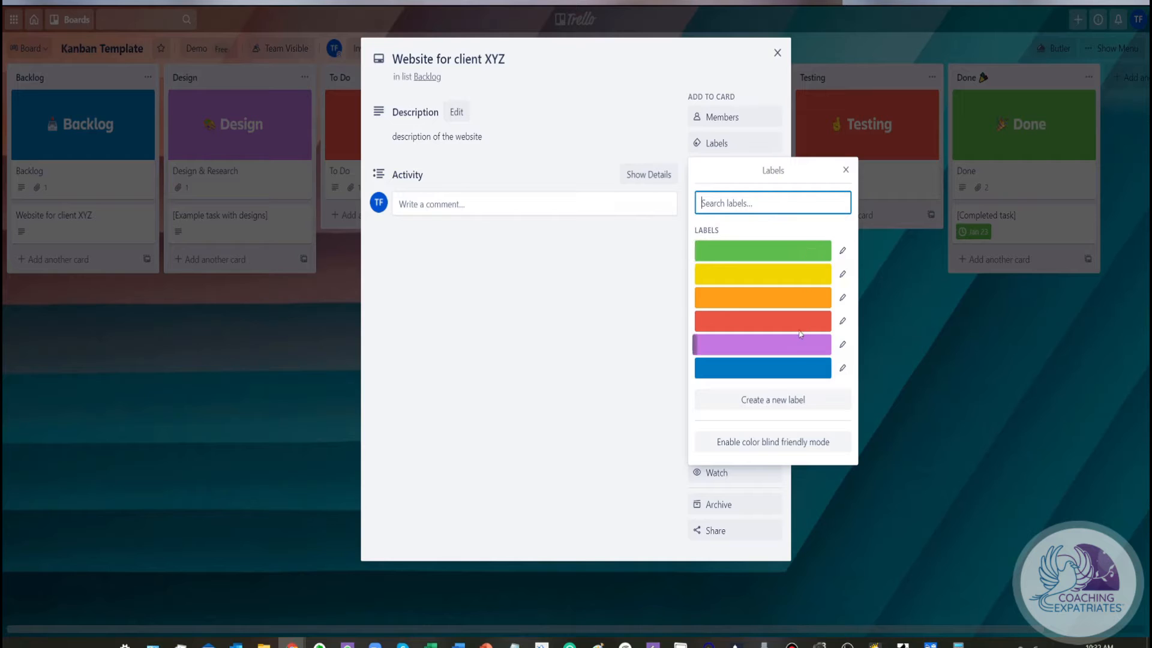
left_click(845, 321)
left_click(735, 213)
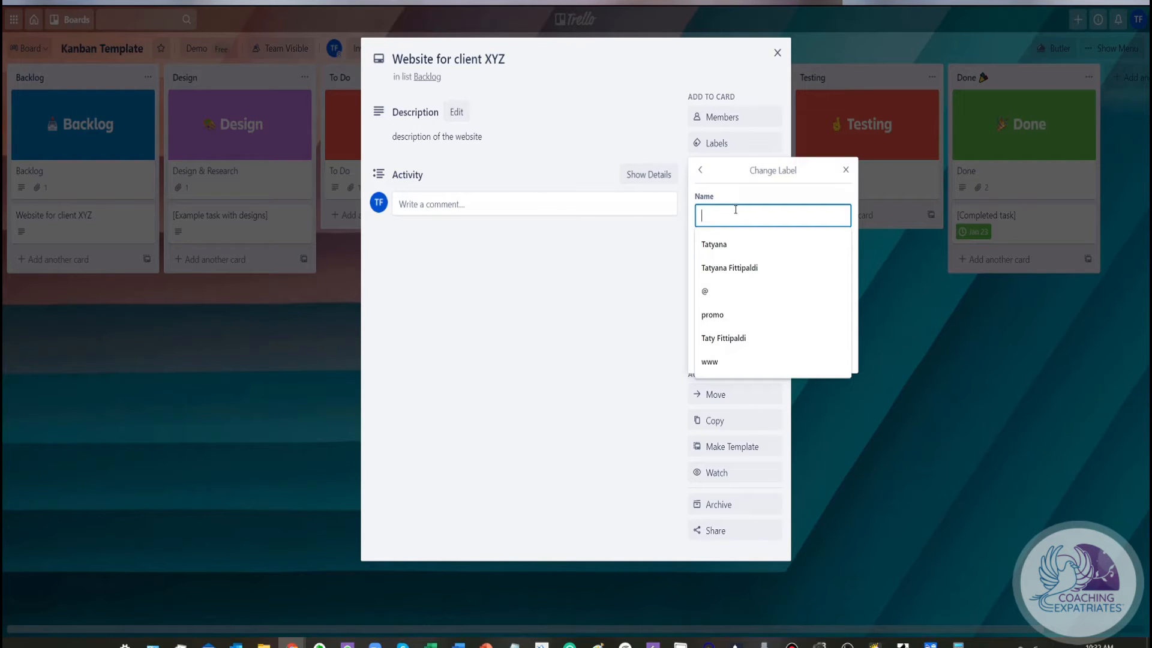
type("Critica")
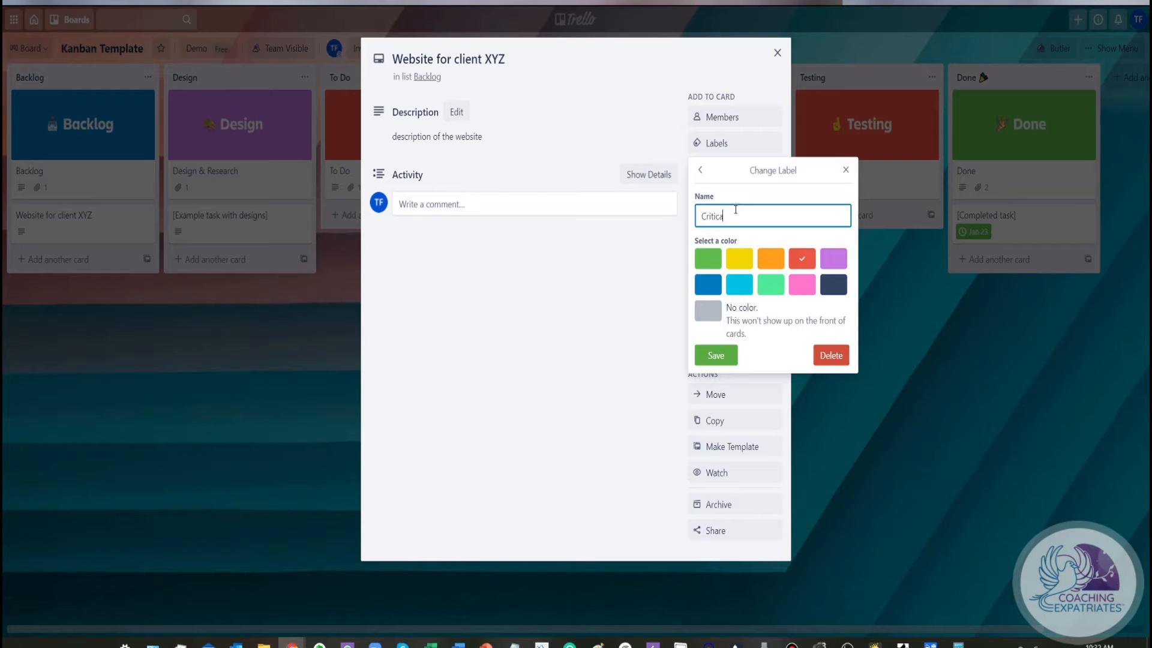
key("BackSpace")
key("BackSpace")
key("BackSpace")
key("BackSpace")
key("BackSpace")
key("BackSpace")
key("BackSpace")
key("BackSpace")
type("Critica")
left_click(723, 357)
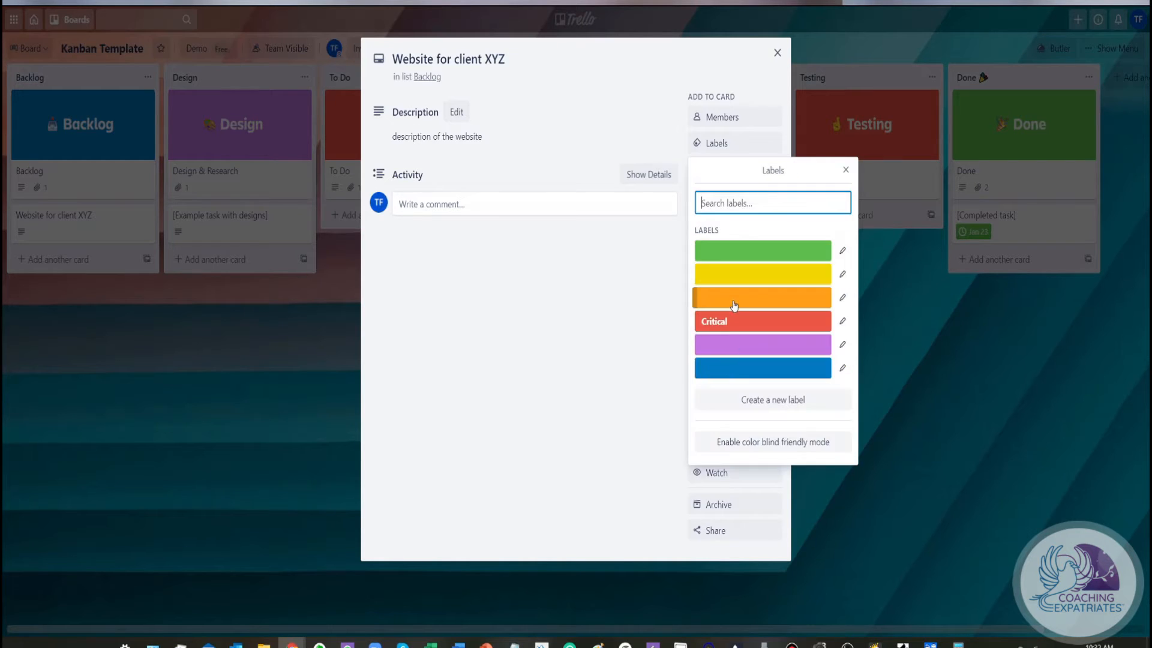
left_click(778, 325)
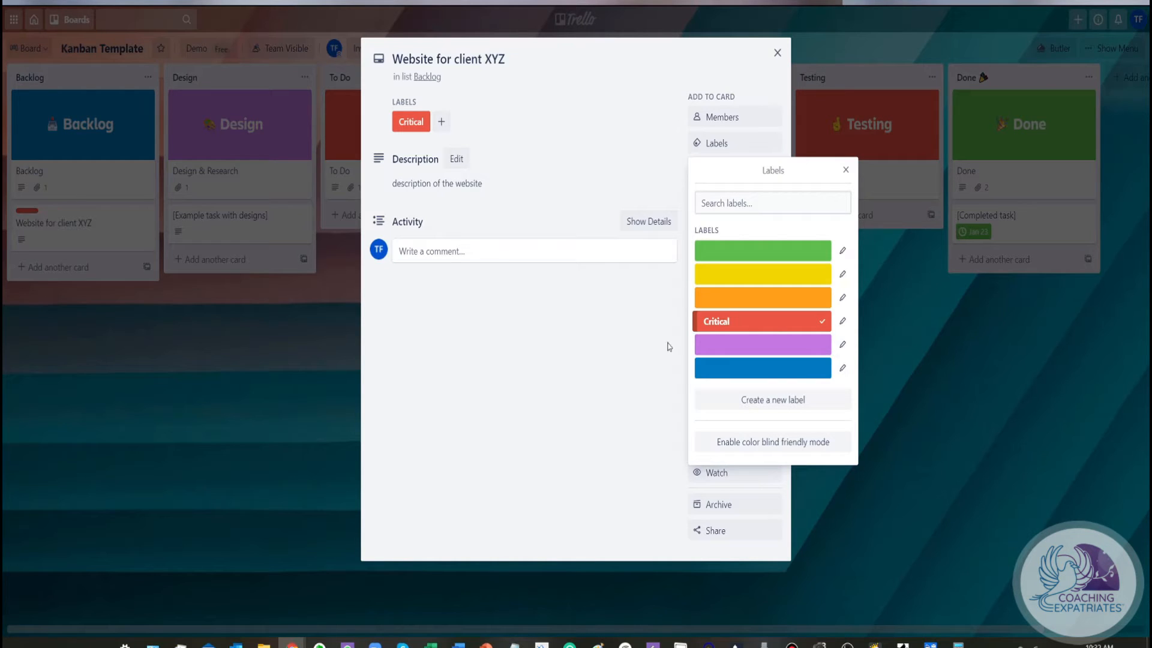
Name the purple label Needs Approval and apply it to the Website for client XYZ card
left_click(842, 344)
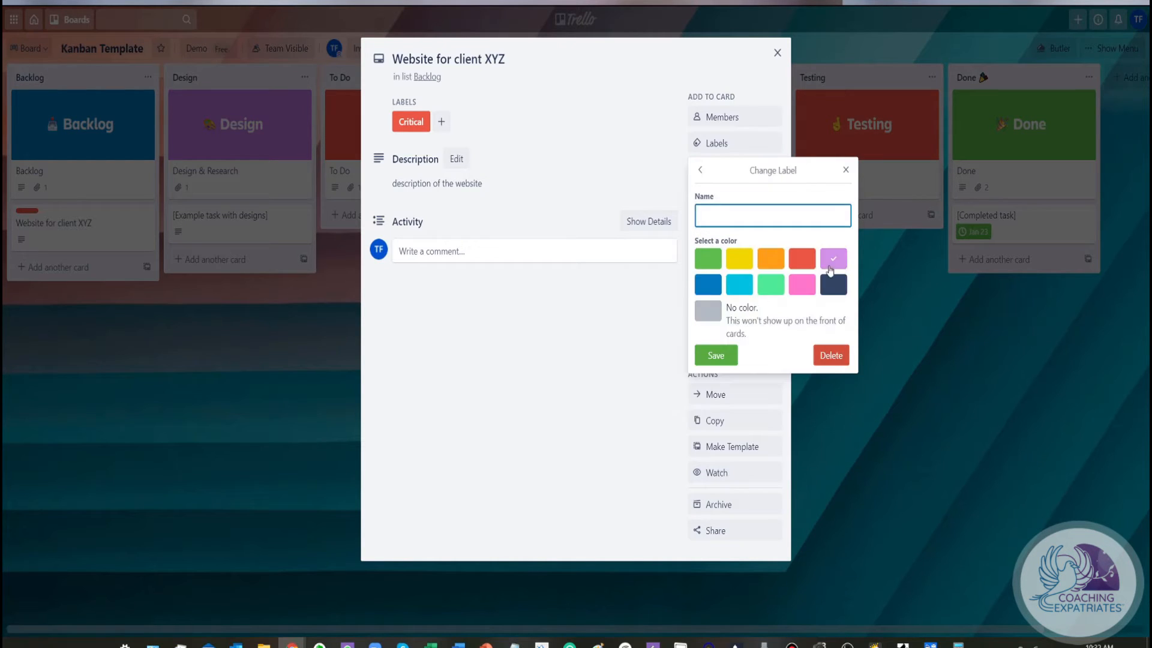
left_click(722, 219)
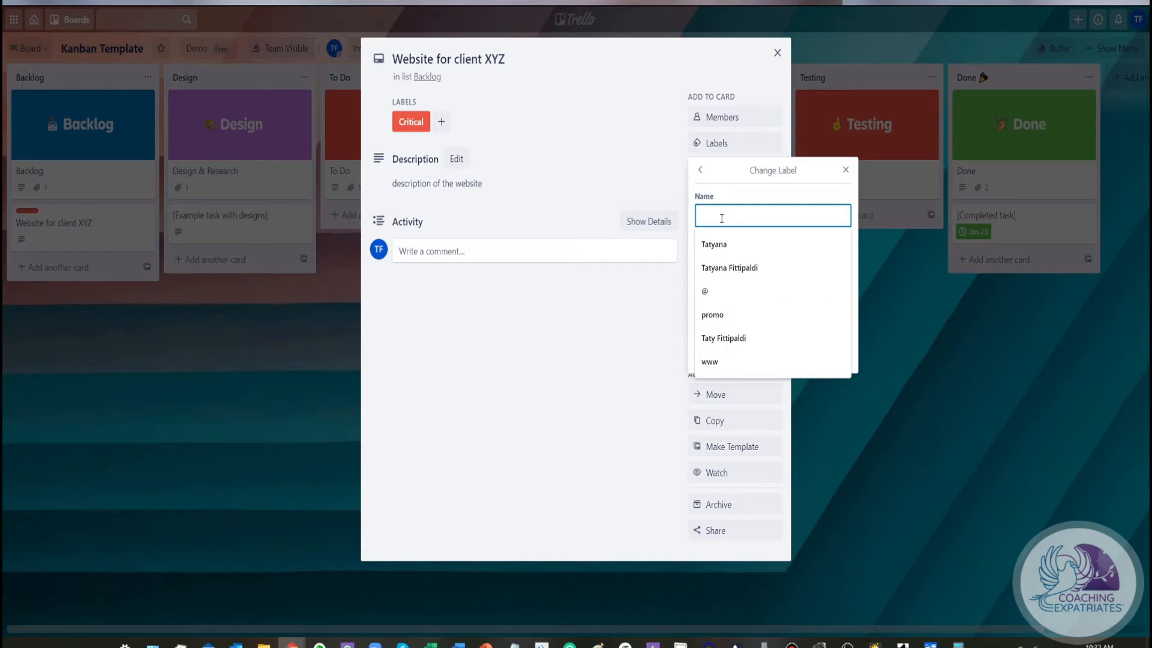
type("N")
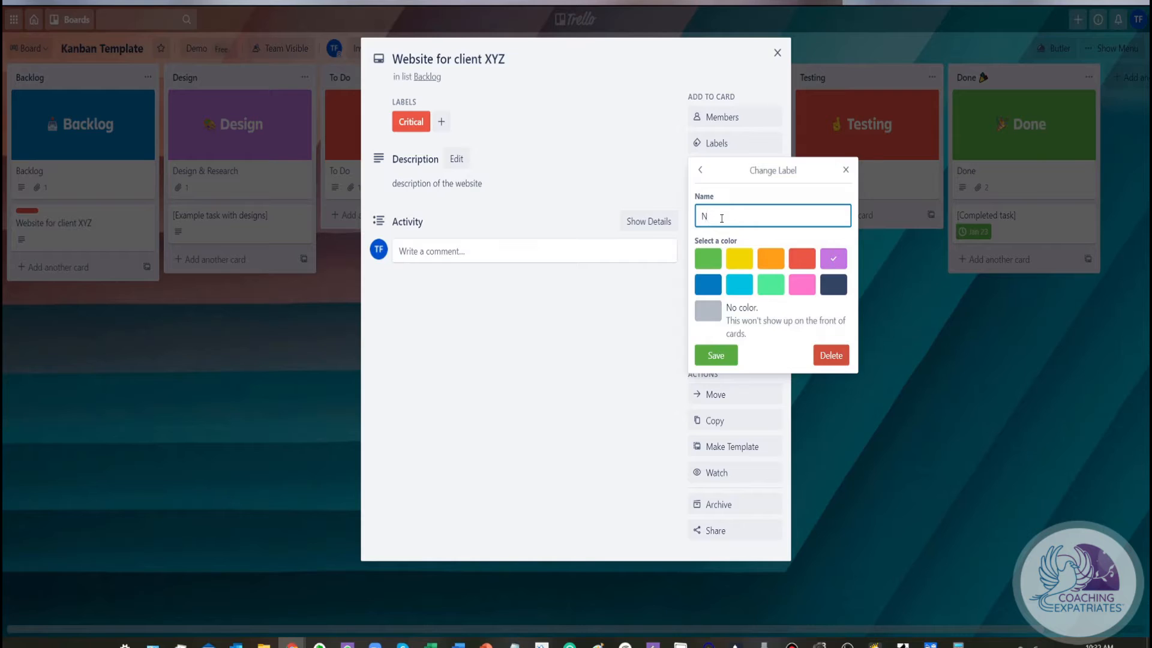
type("eeds Approval")
left_click(715, 355)
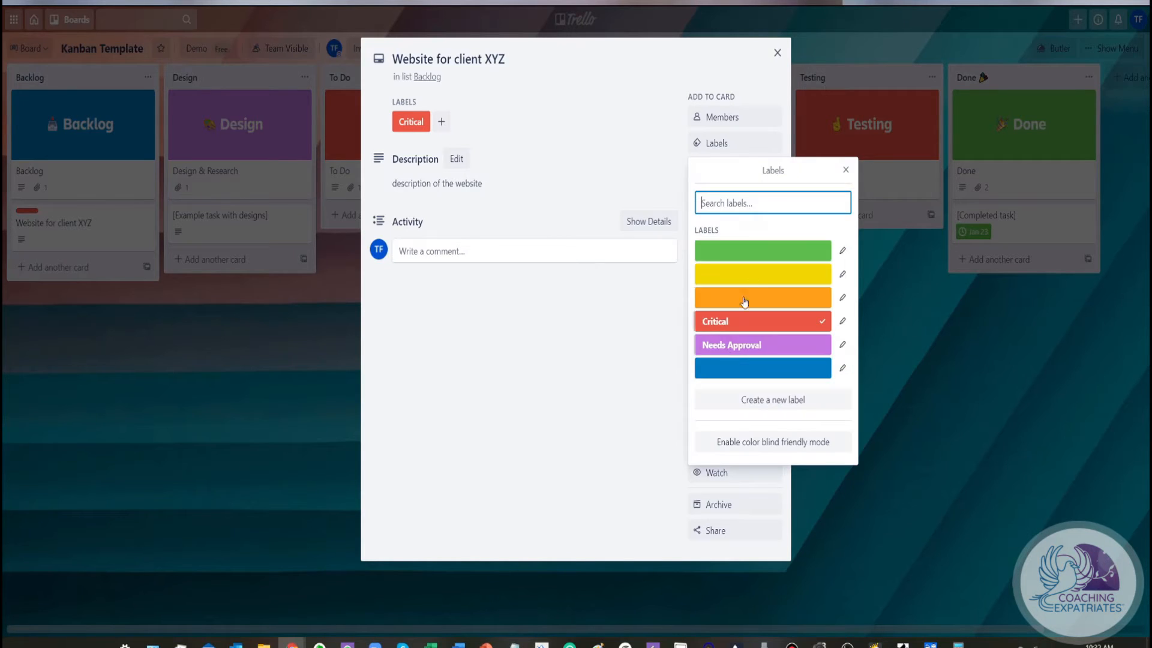
left_click(781, 344)
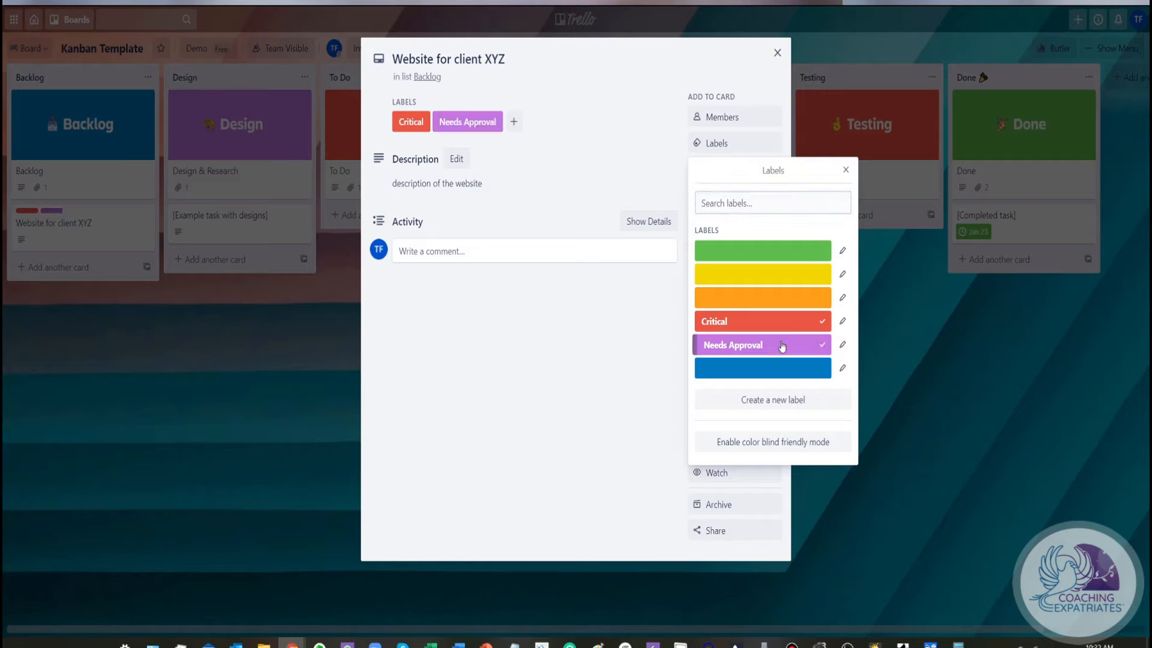
left_click(846, 170)
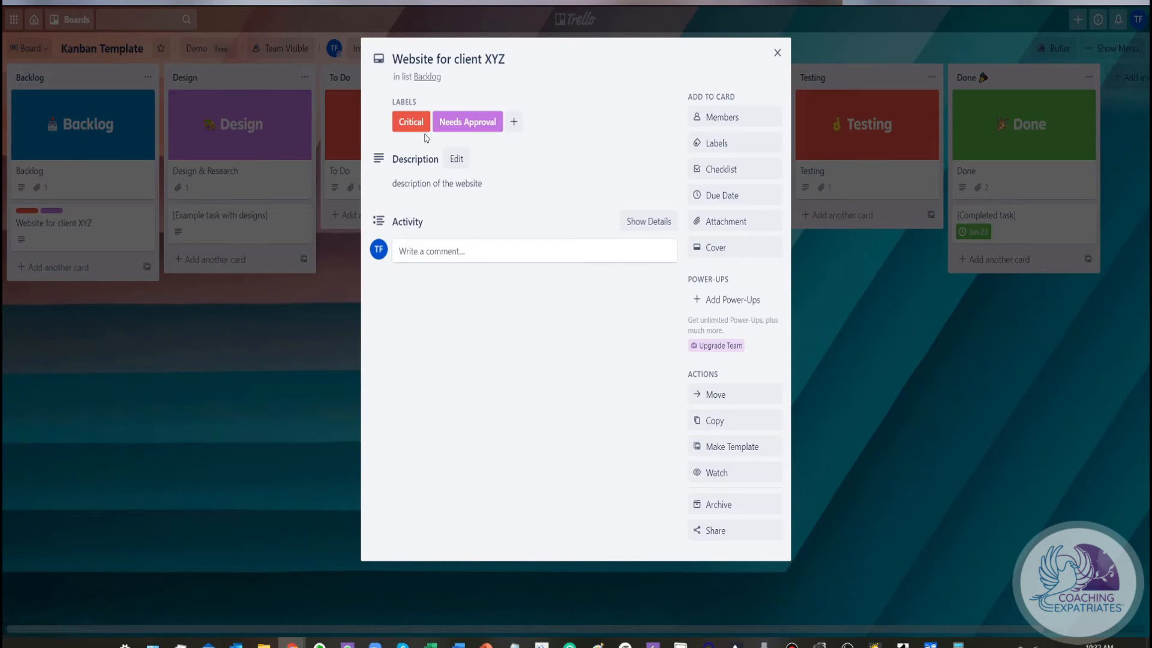
Add a checklist to the Website for client XYZ card and title it "Review follow items"
left_click(736, 171)
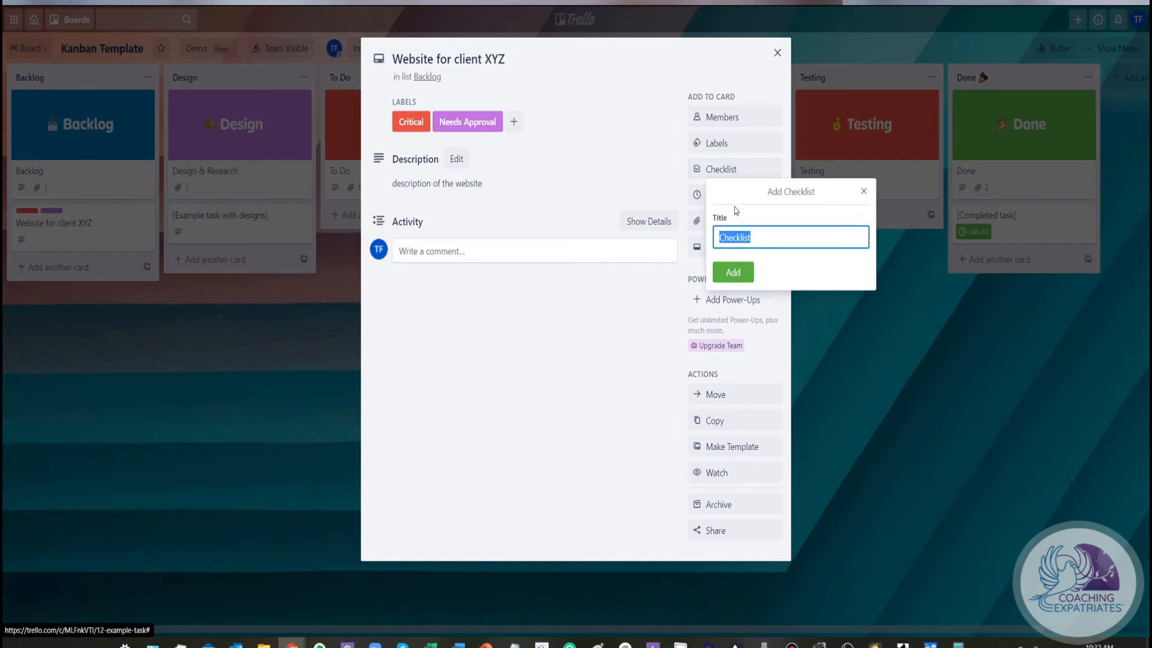
left_click(734, 274)
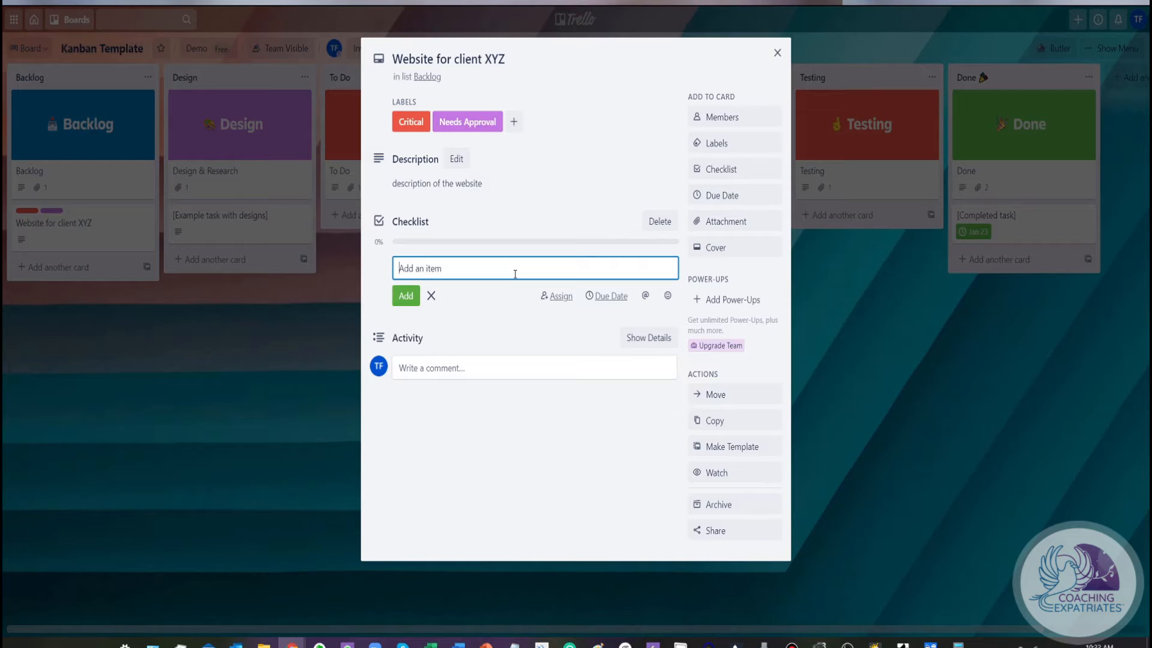
left_click(416, 223)
type("Re")
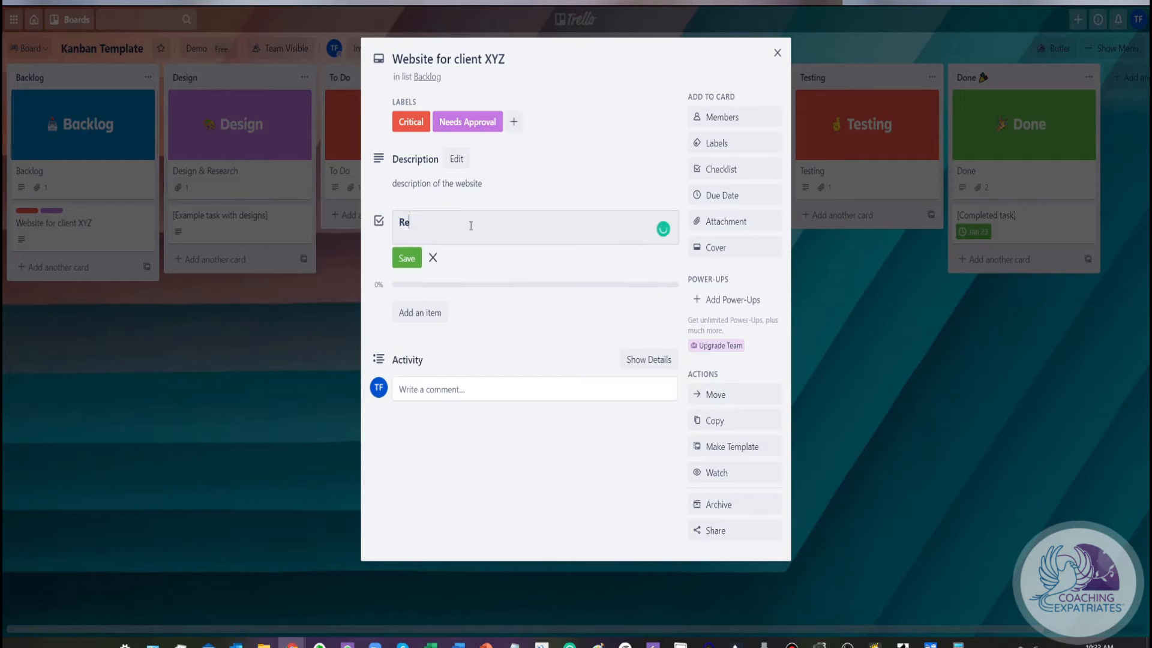
type("view follow items")
left_click(408, 267)
Add three entries to the Review follow items checklist: "item a", "item b" and "item b"
left_click(428, 276)
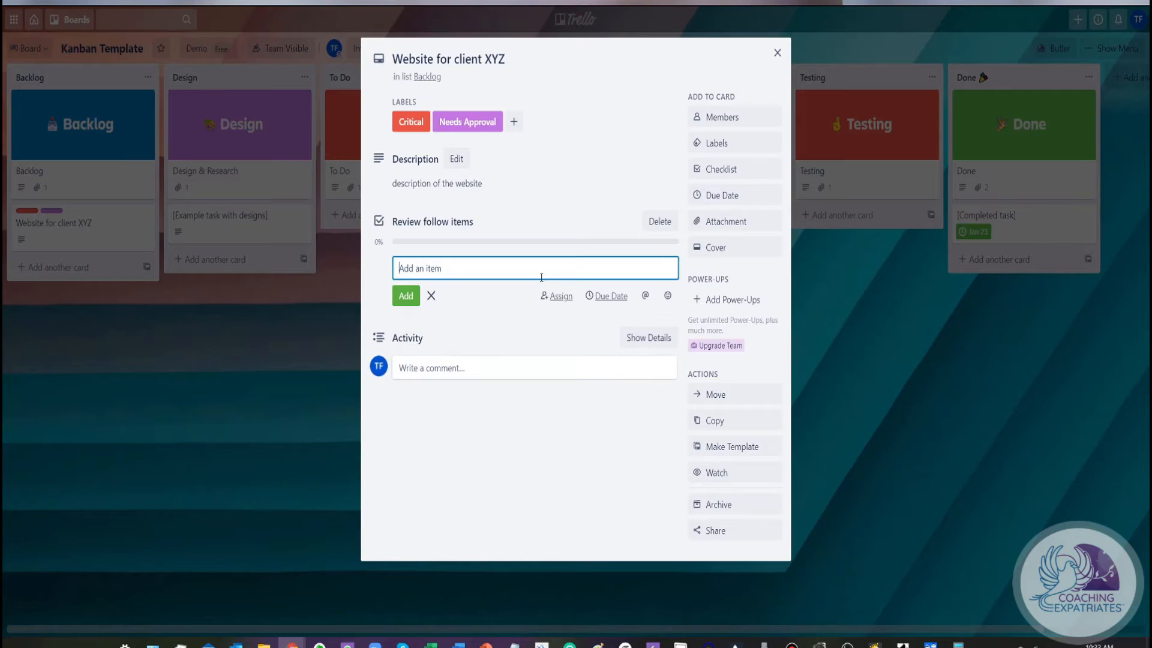
type("item a")
key("Return")
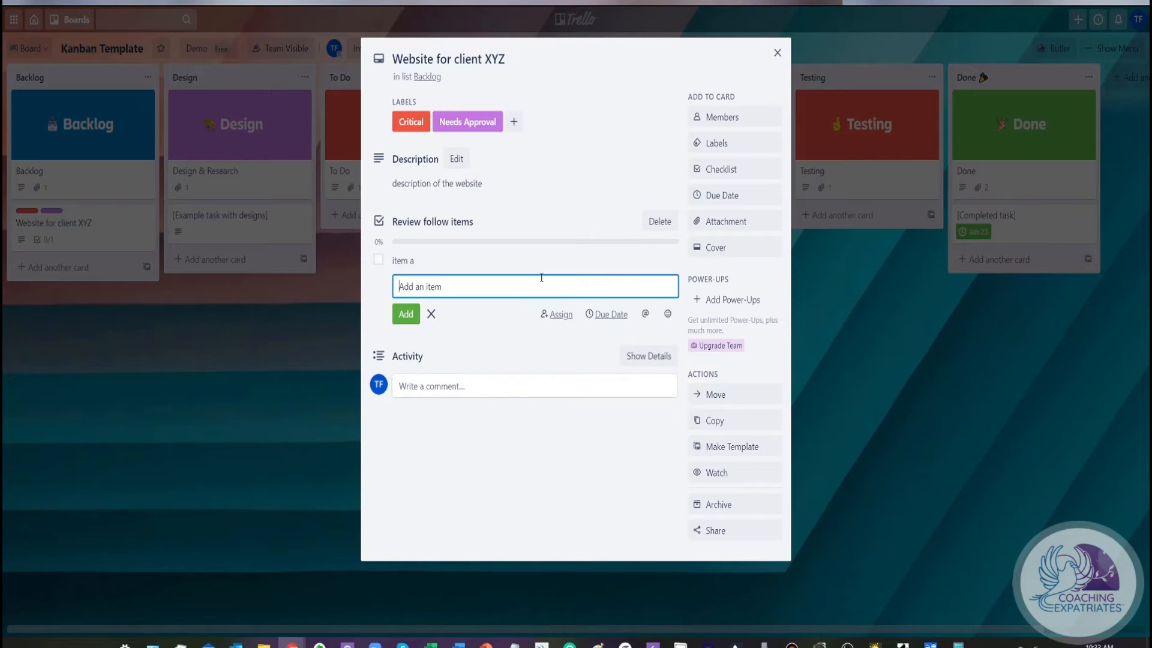
type("item b")
key("Return")
type("item b")
key("Return")
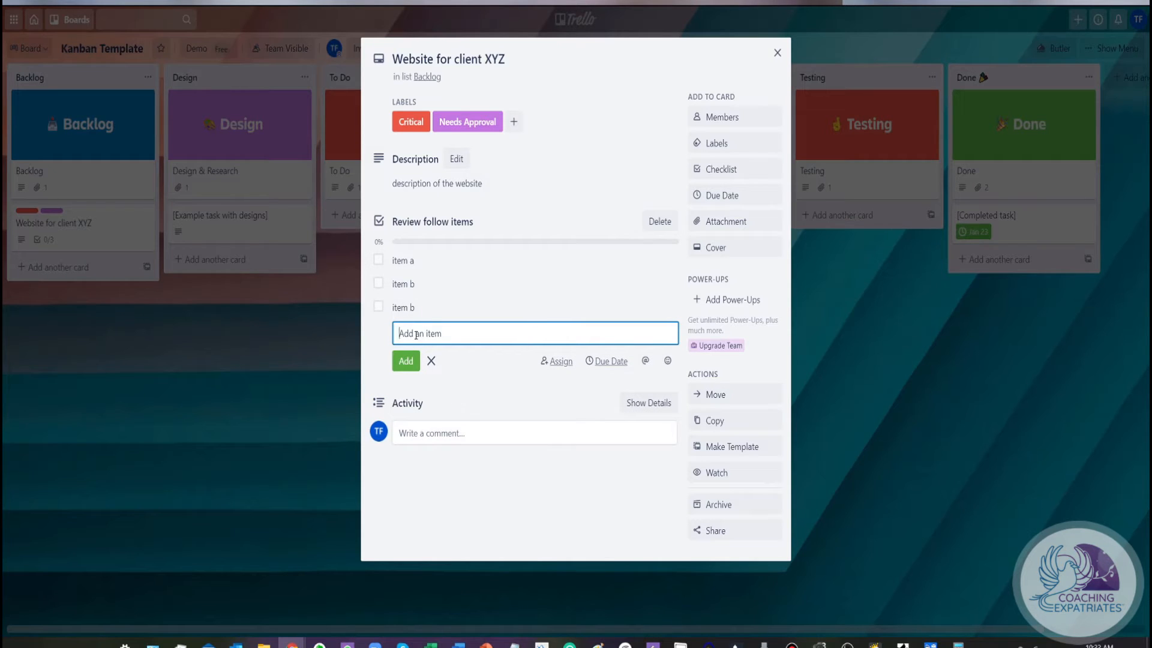
Mark all three checklist items as complete, and clear their completion marks again
left_click(379, 261)
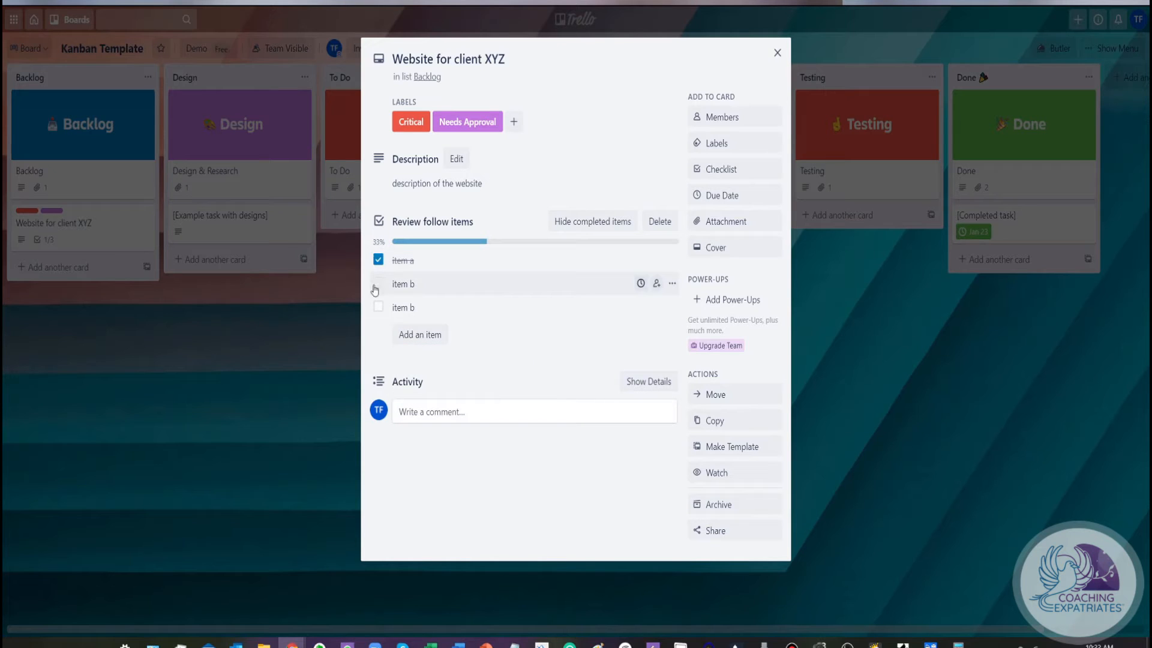
left_click(378, 284)
left_click(378, 308)
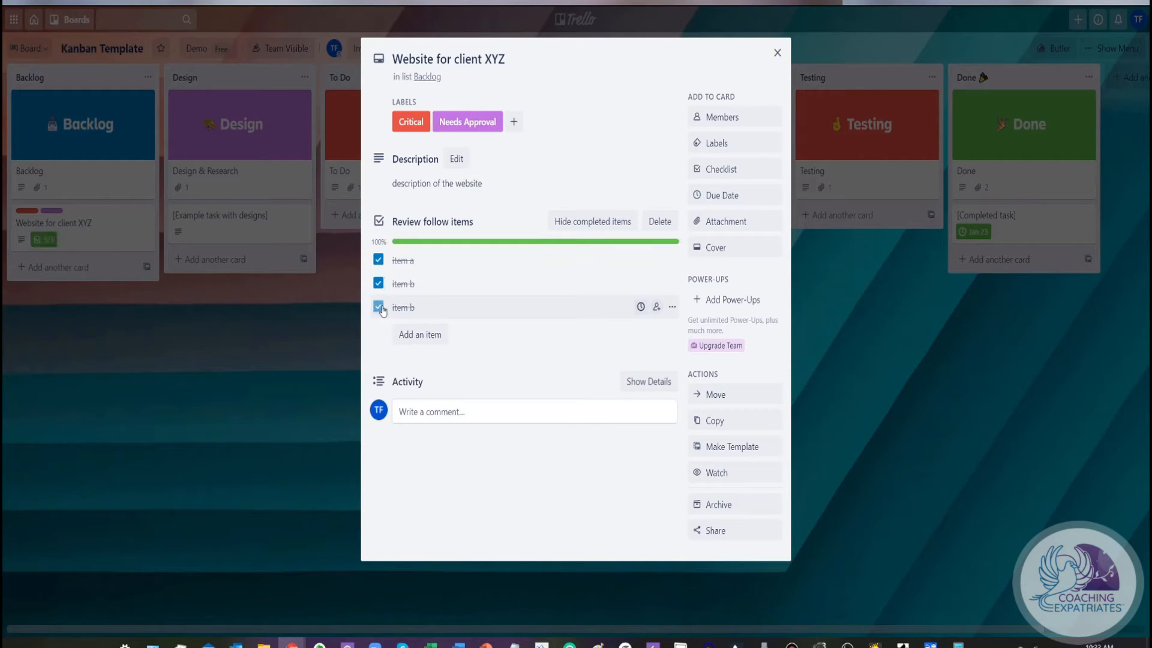
left_click(379, 307)
left_click(378, 284)
left_click(378, 260)
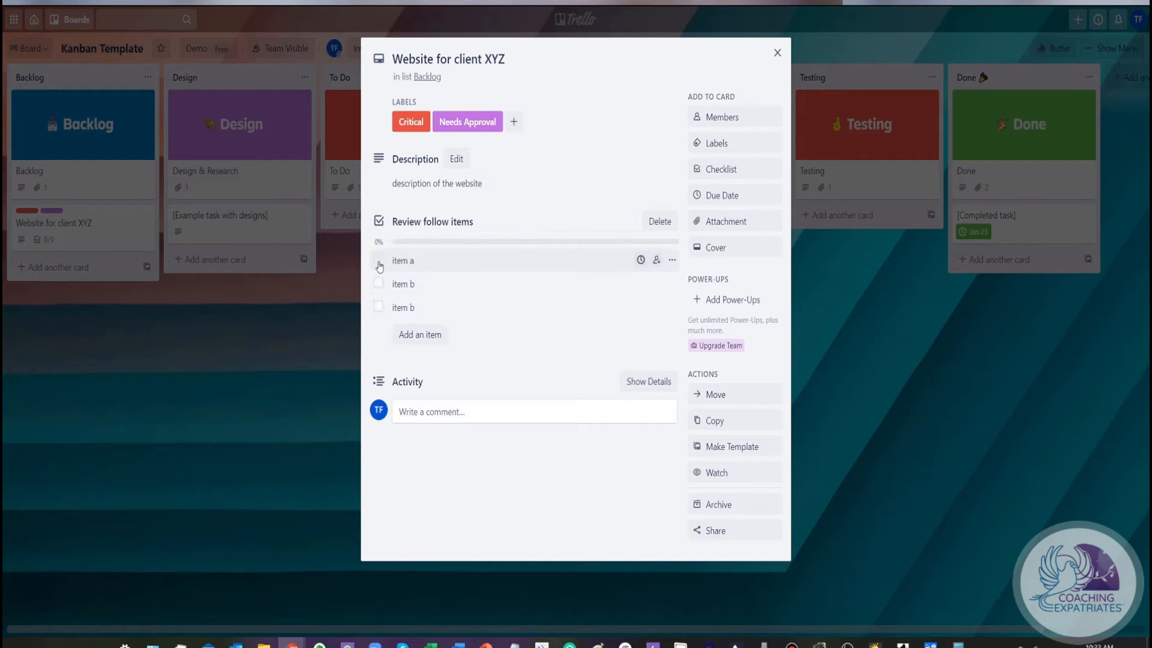
Set the due date of the Website for client XYZ card to November 9, 2020
left_click(719, 205)
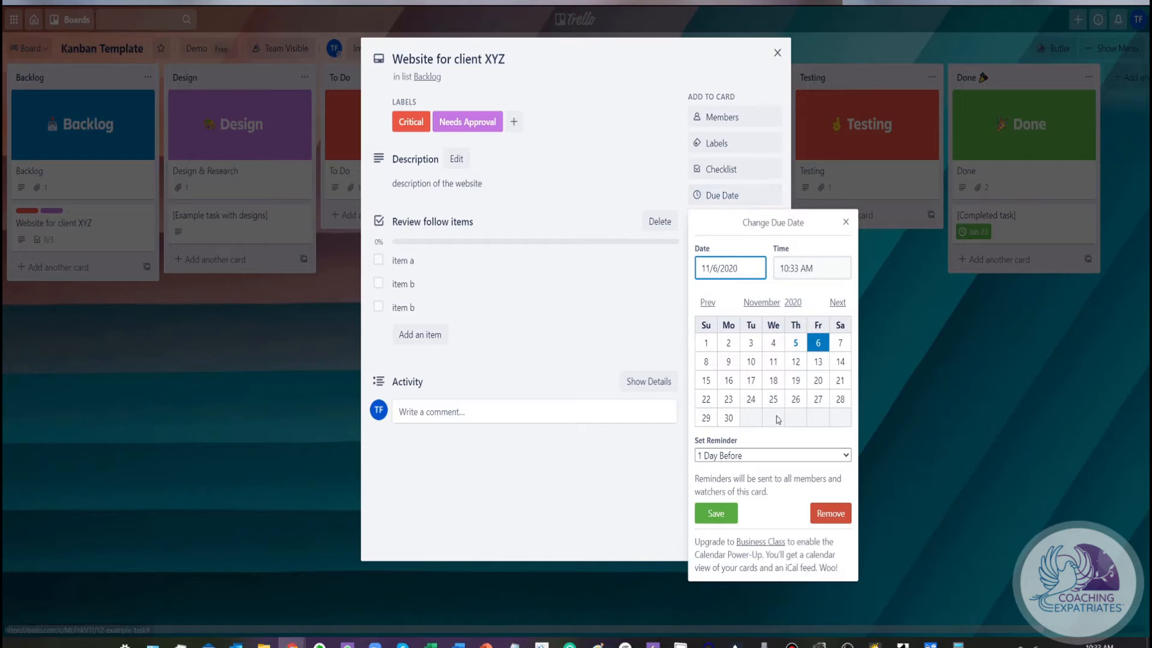
left_click(728, 362)
left_click(718, 515)
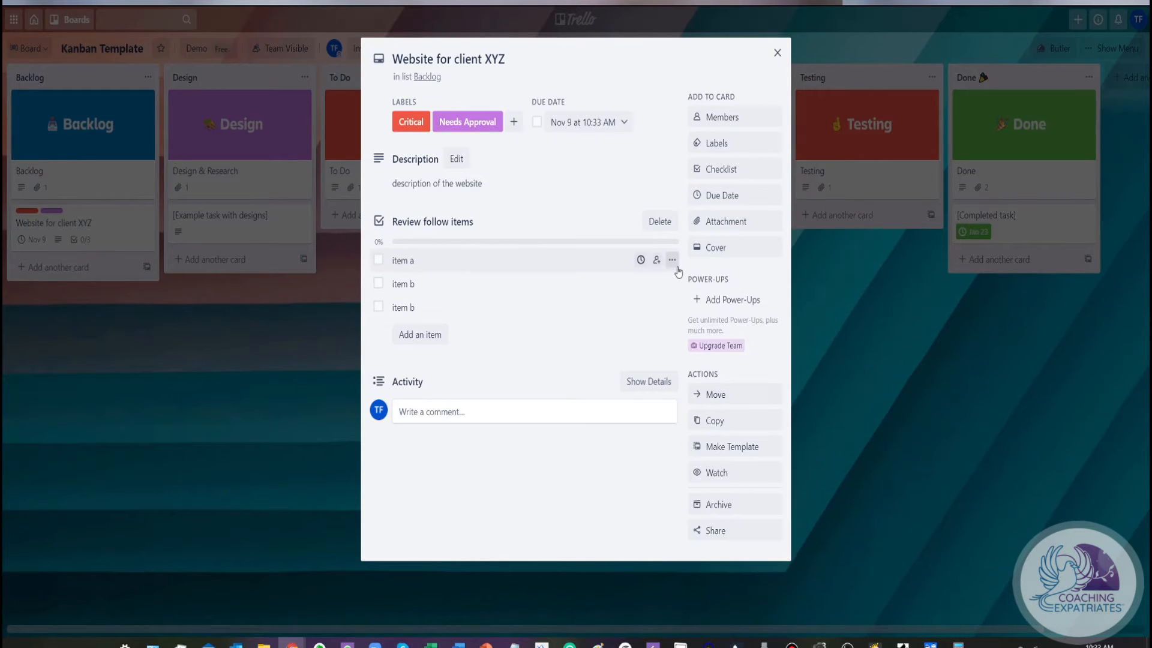
Give the Website for client XYZ card the dark water ripples photo from Unsplash as its cover
left_click(727, 253)
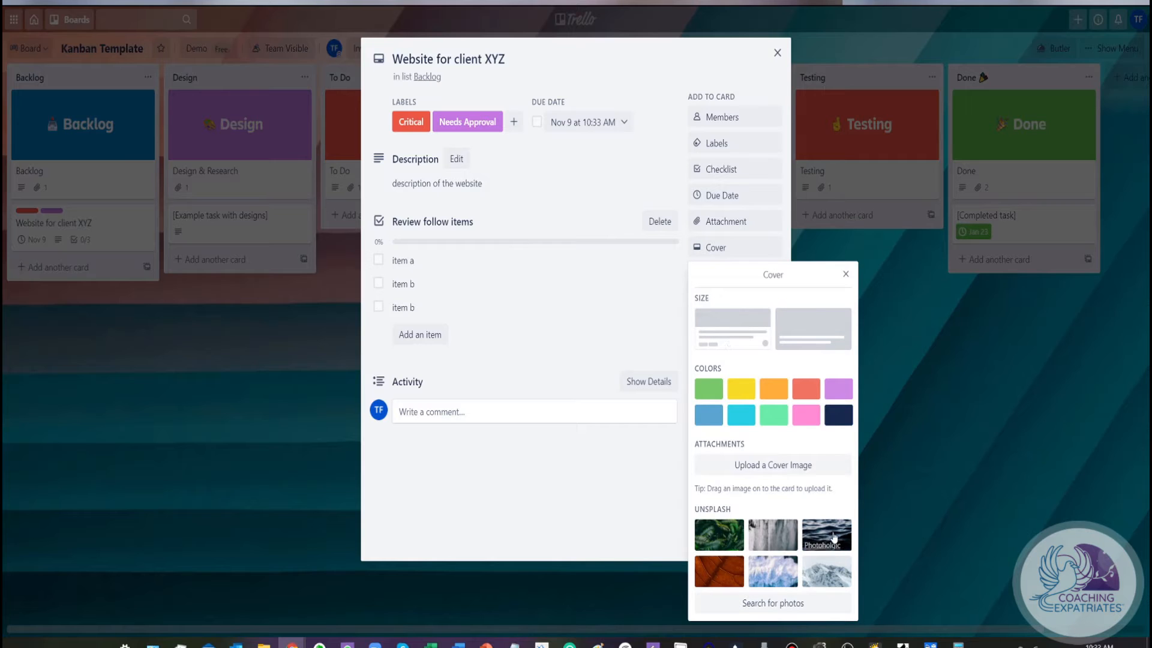
left_click(816, 526)
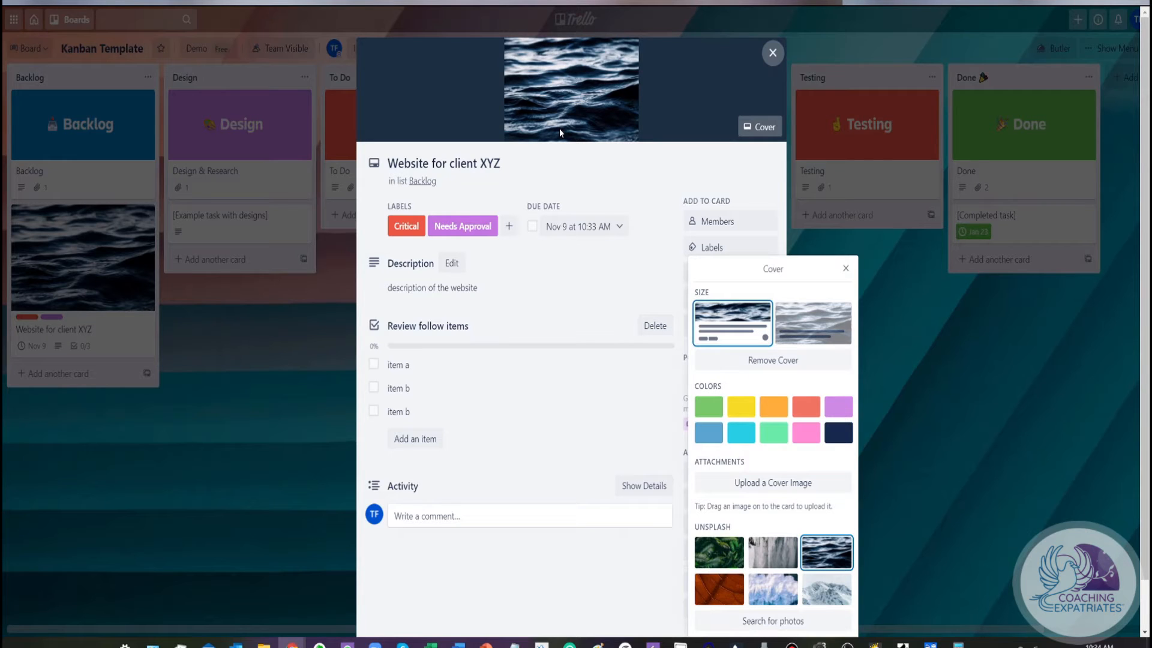
left_click(846, 268)
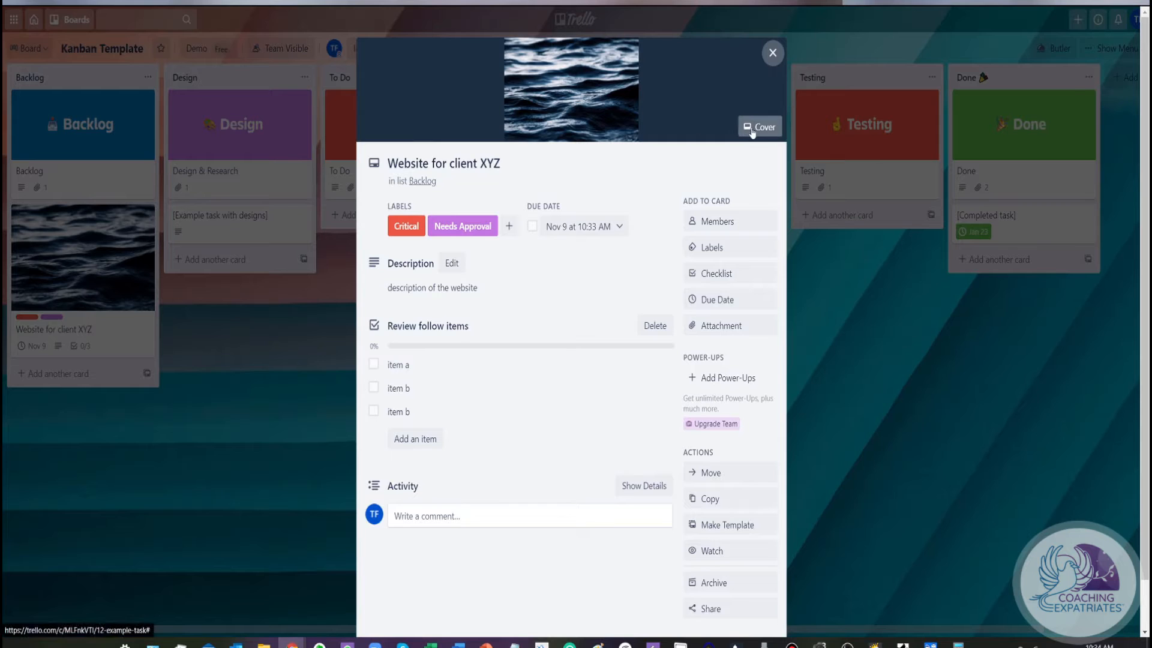
Turn on watching for the Website for client XYZ card and turn it off again
scroll(726, 279, "down", 1)
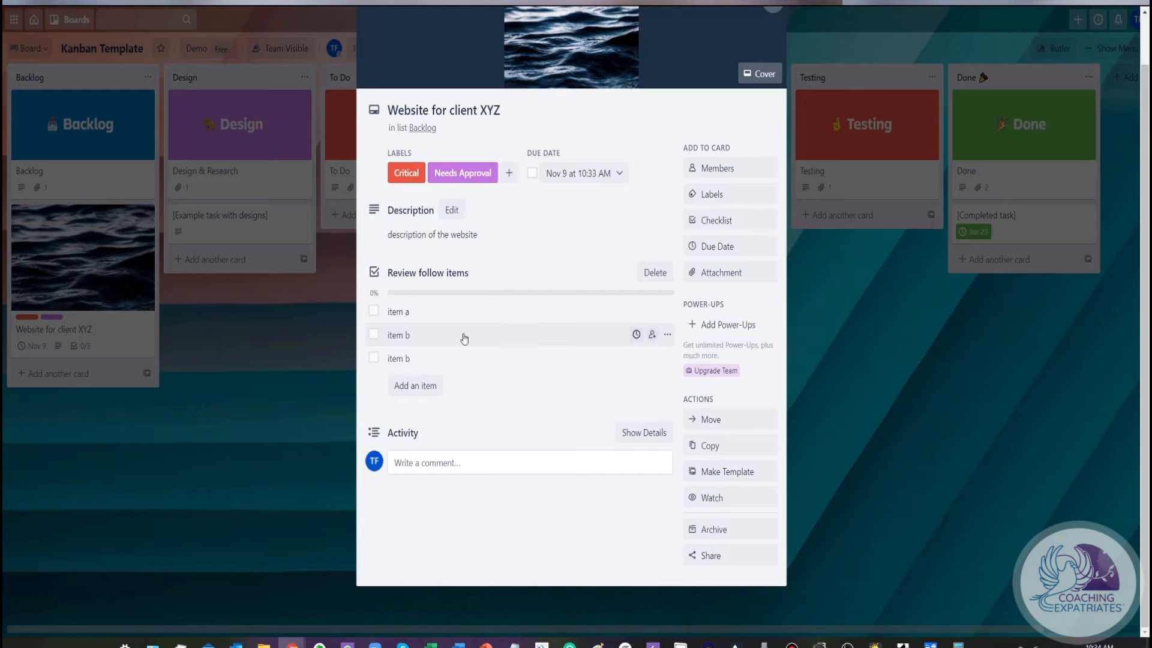
left_click(711, 499)
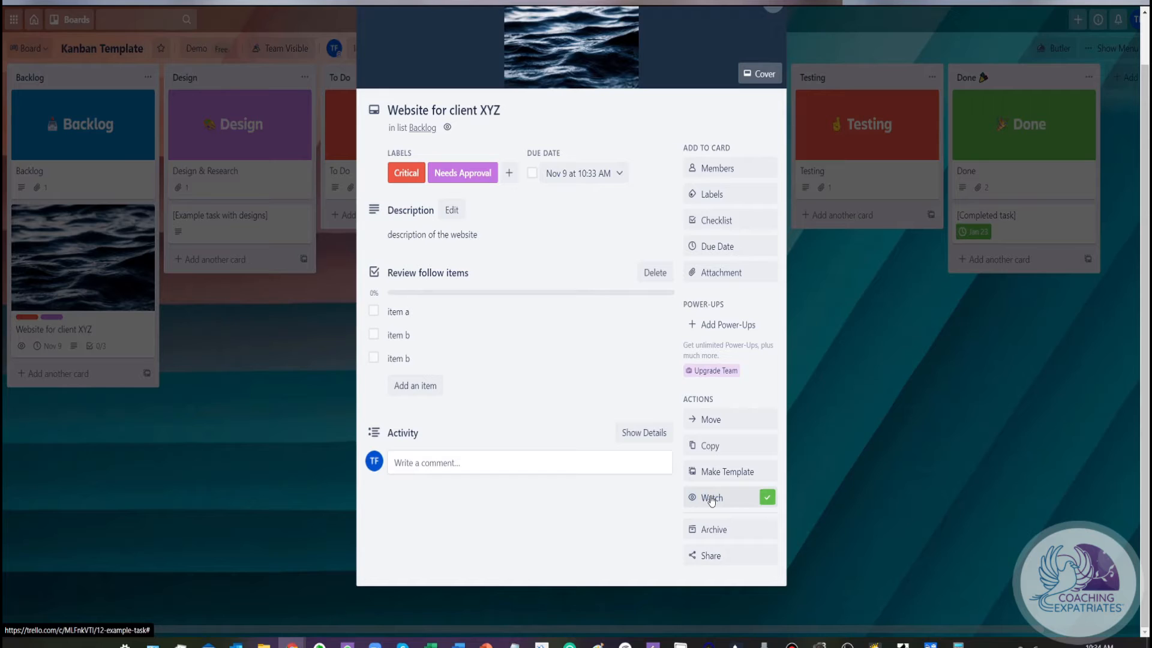
left_click(712, 499)
scroll(742, 489, "up", 1)
scroll(742, 489, "up", 2)
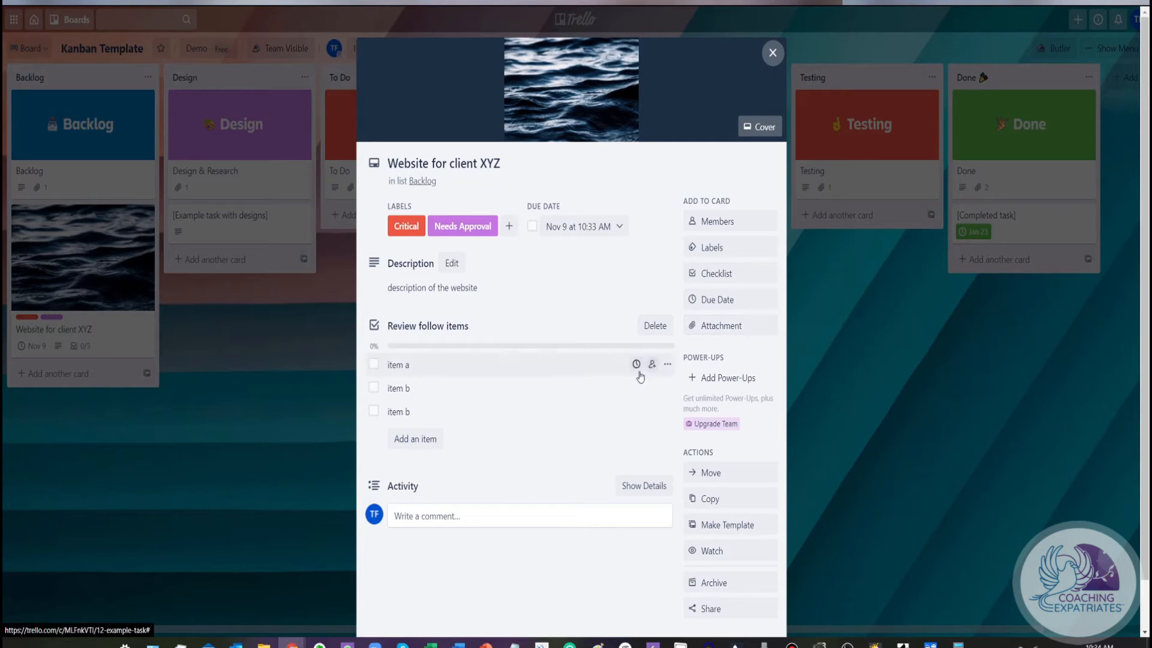
scroll(559, 381, "down", 1)
scroll(558, 382, "down", 1)
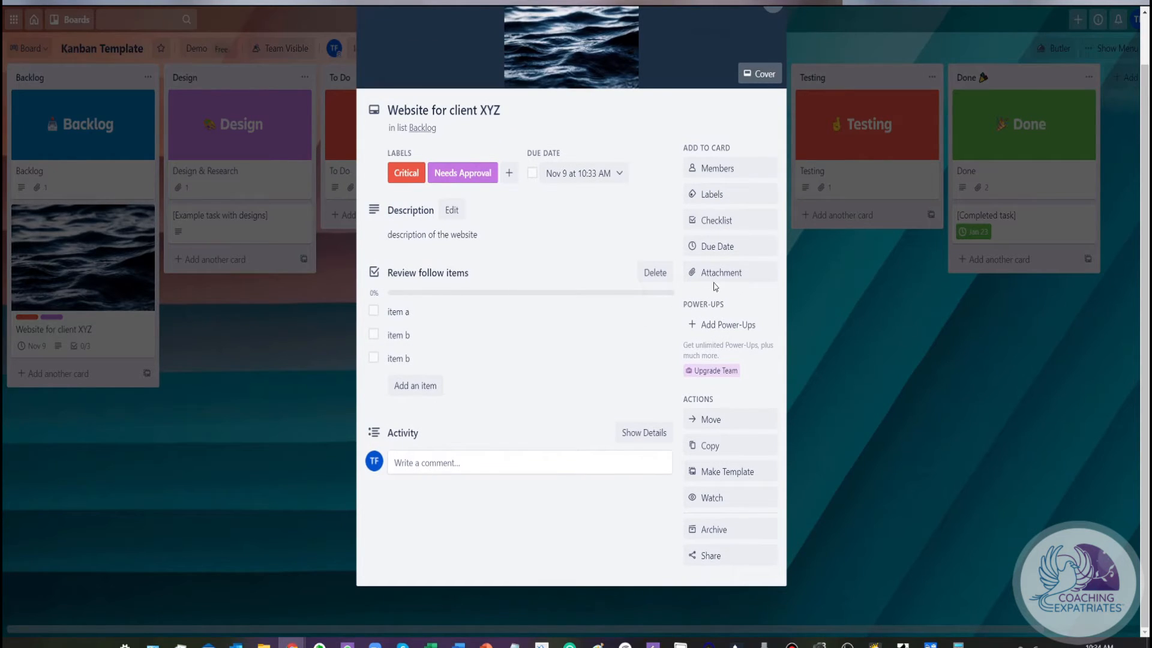
scroll(531, 307, "up", 2)
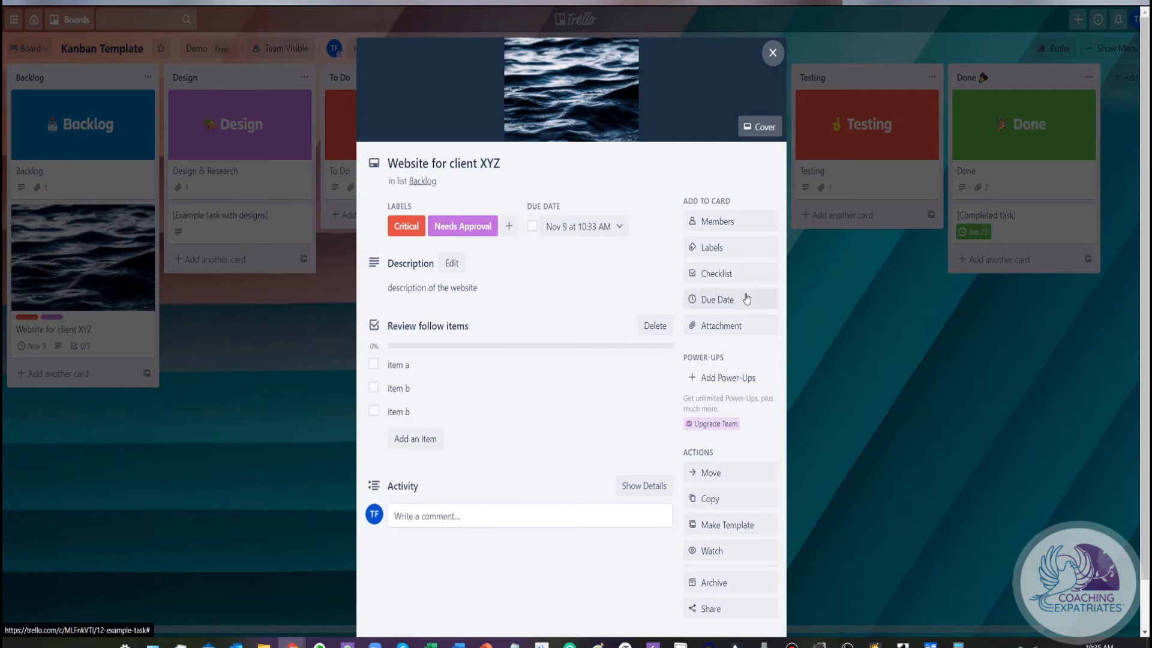
scroll(606, 400, "down", 1)
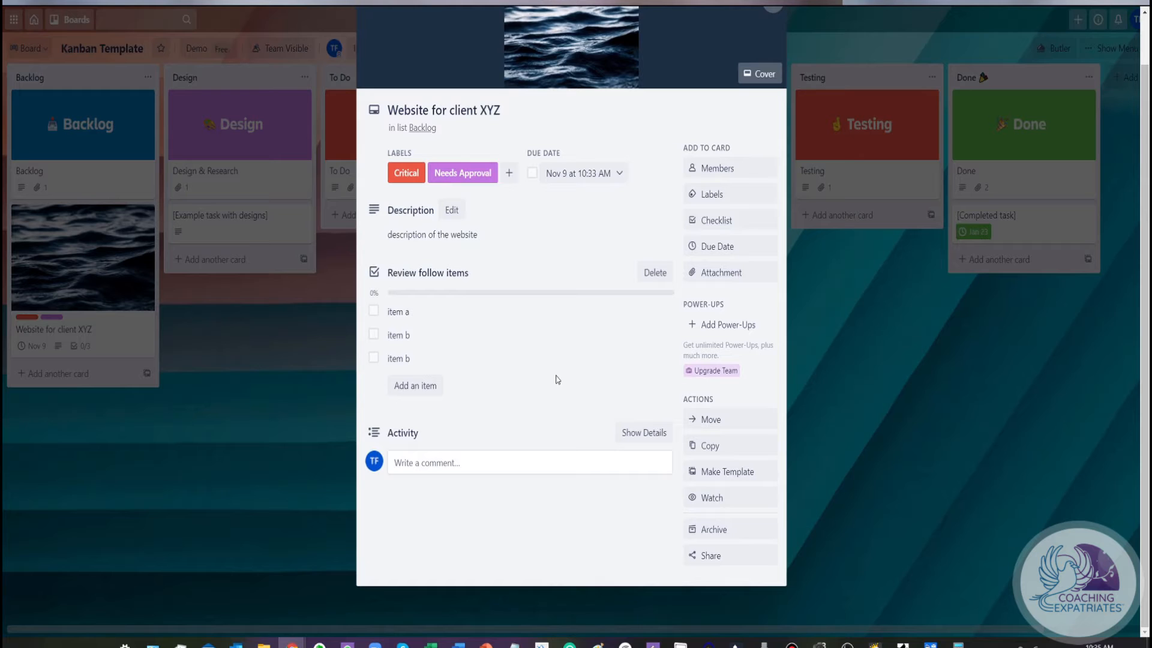
scroll(635, 304, "up", 1)
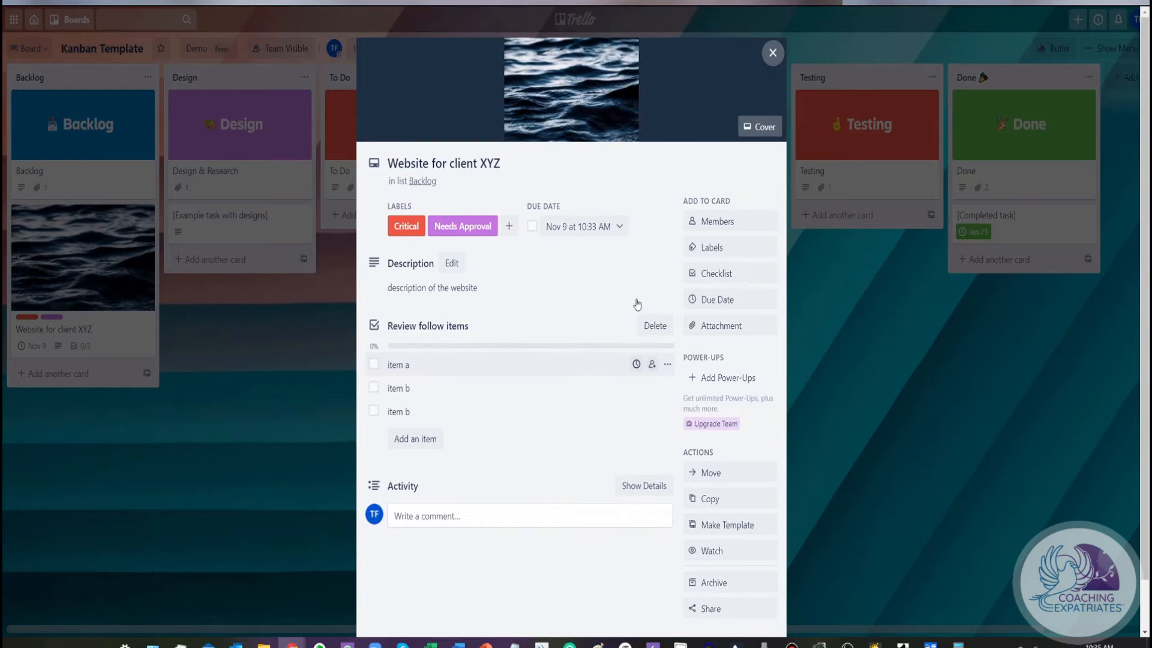
Close the open card and add a card titled "Website for client A" to the Backlog list
left_click(773, 53)
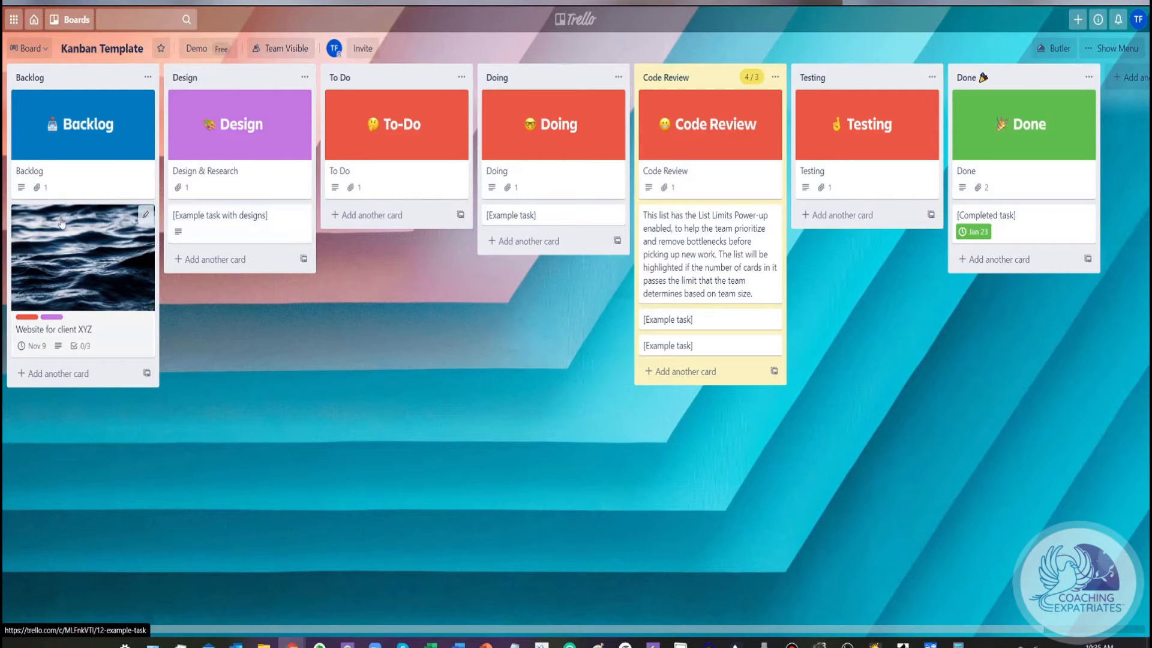
left_click(81, 378)
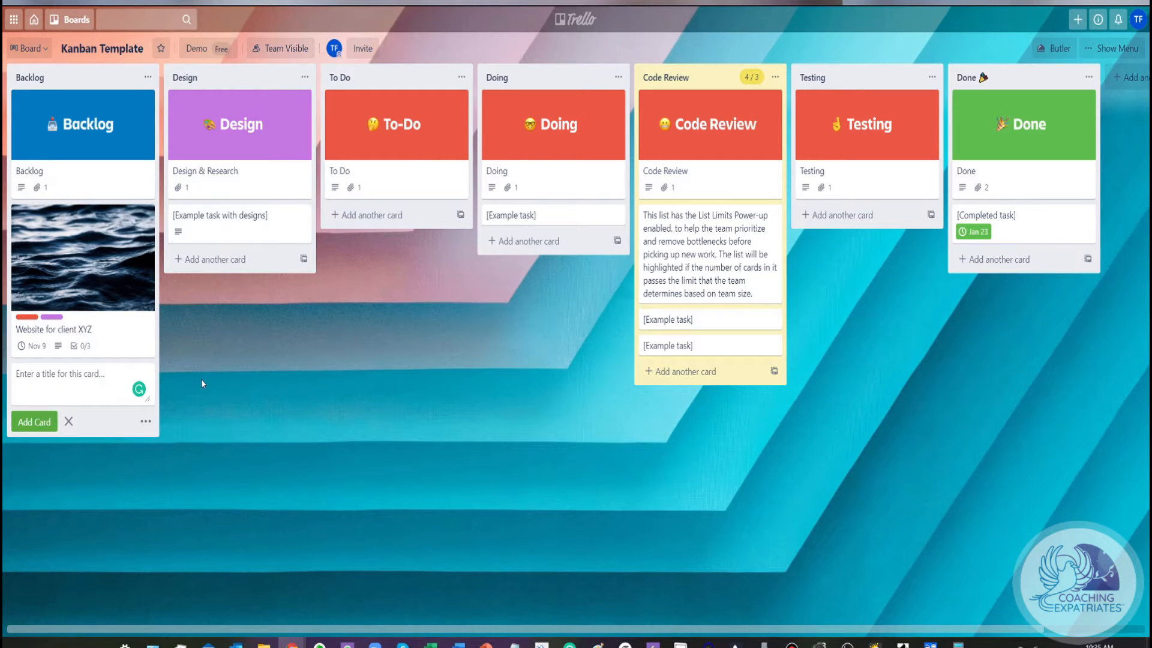
type("We")
type("site for client A")
key("Return")
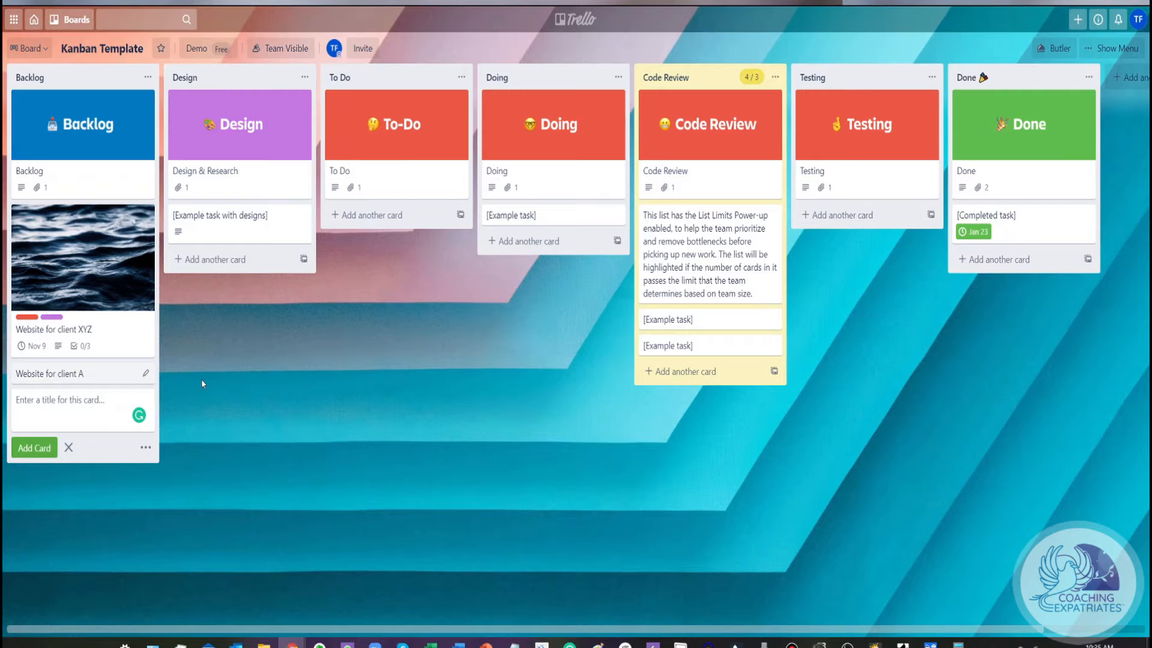
Add another Backlog card titled "Renew Stock image subscription"
type("Renew Stock image subscription")
key("Return")
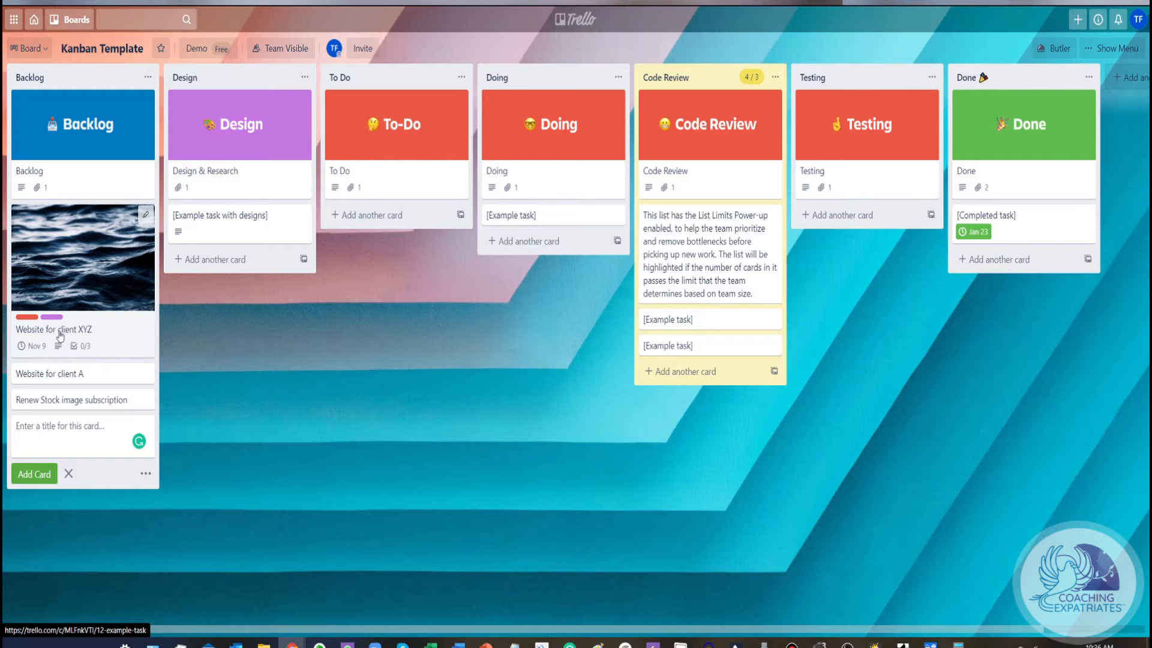
Move the Website for client XYZ card from Backlog to the Design list and open its details
left_click_drag(59, 234, 223, 290)
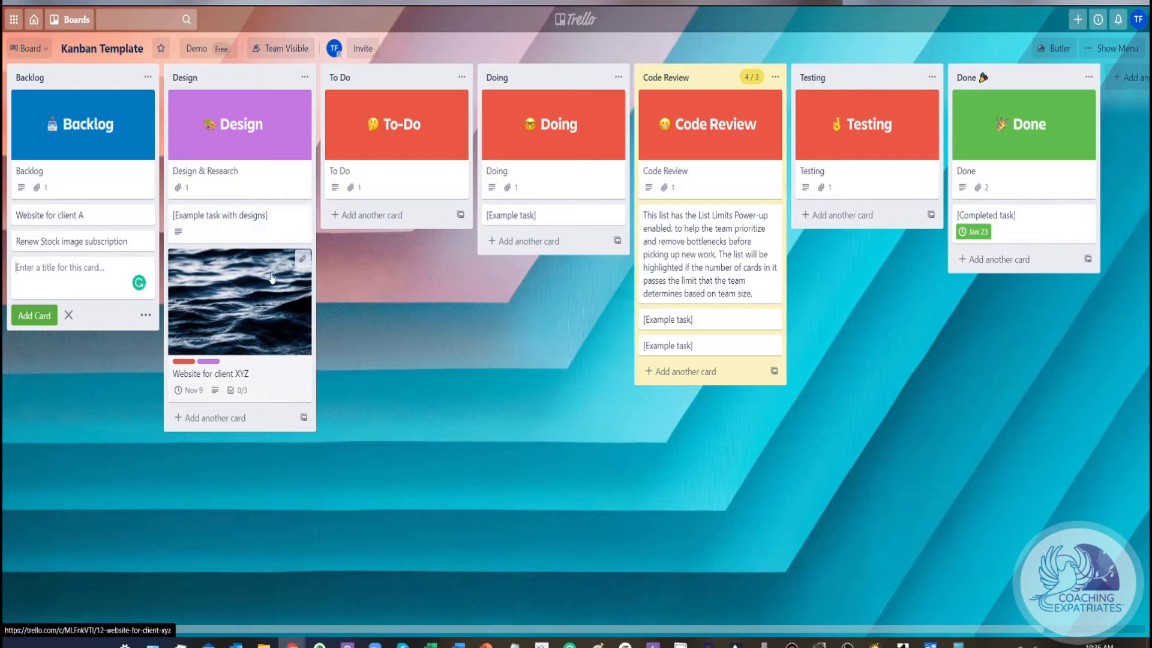
left_click(241, 273)
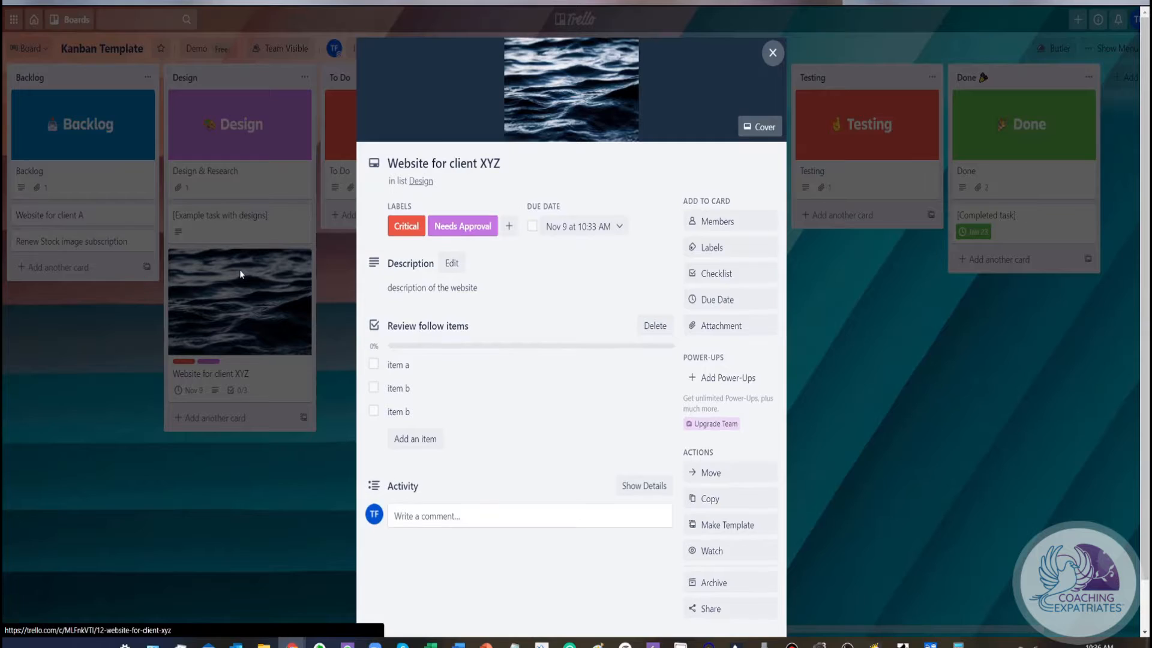
scroll(535, 379, "down", 1)
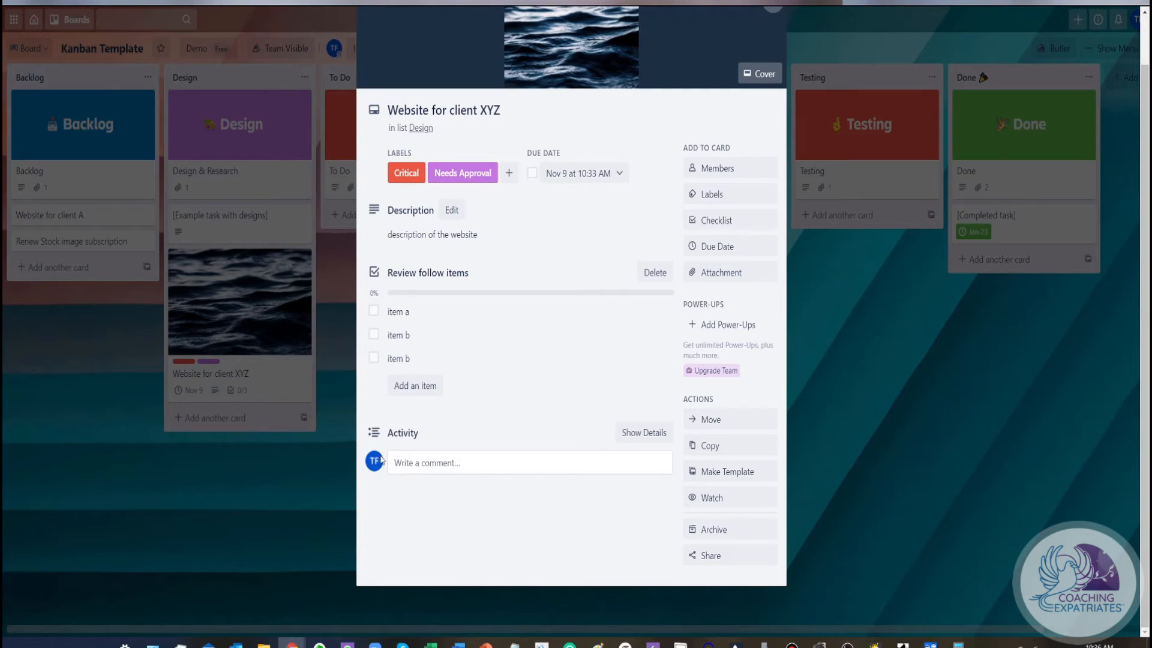
Post the comment "Let's use a whiteboard video explainer from Powtoon" with watching enabled on the Website for client XYZ card, and close the card
left_click(422, 464)
type("L")
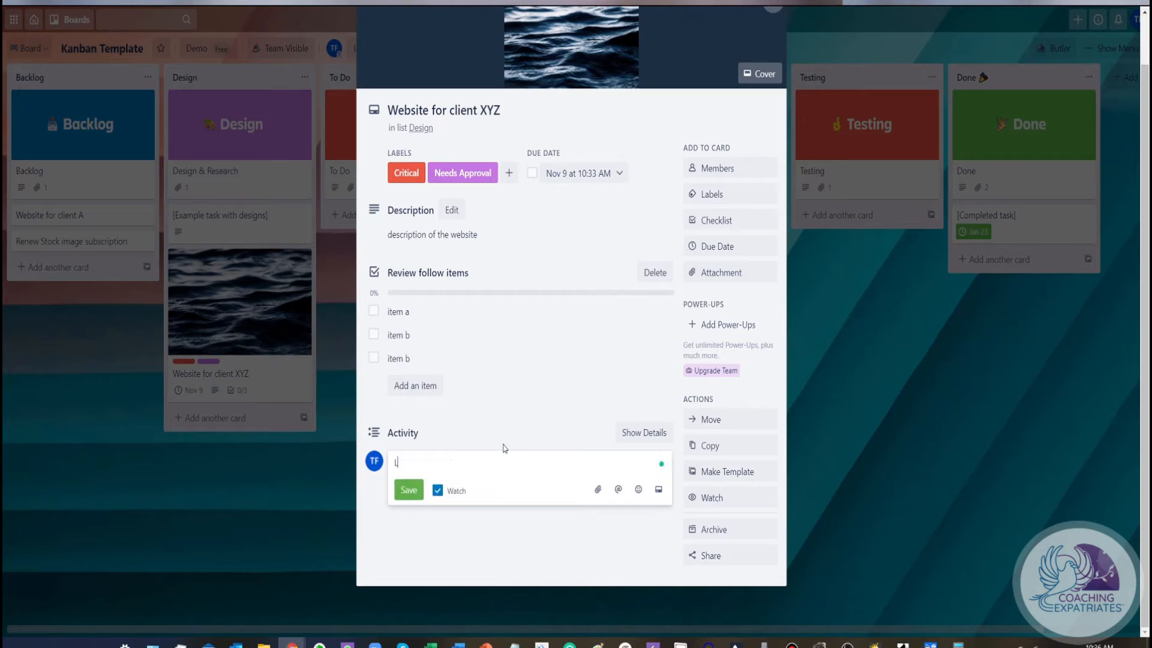
type("et's use a video")
key("ctrl+shift+Left")
type("whiteboard video explainer from Powtoon")
key("Return")
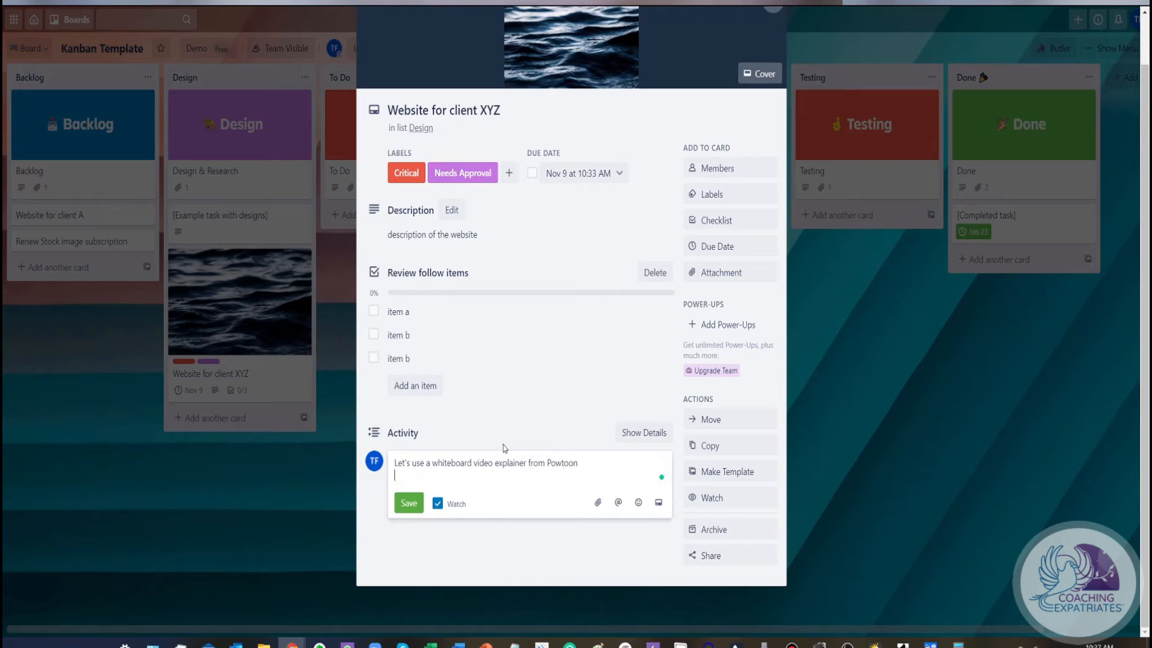
left_click(409, 503)
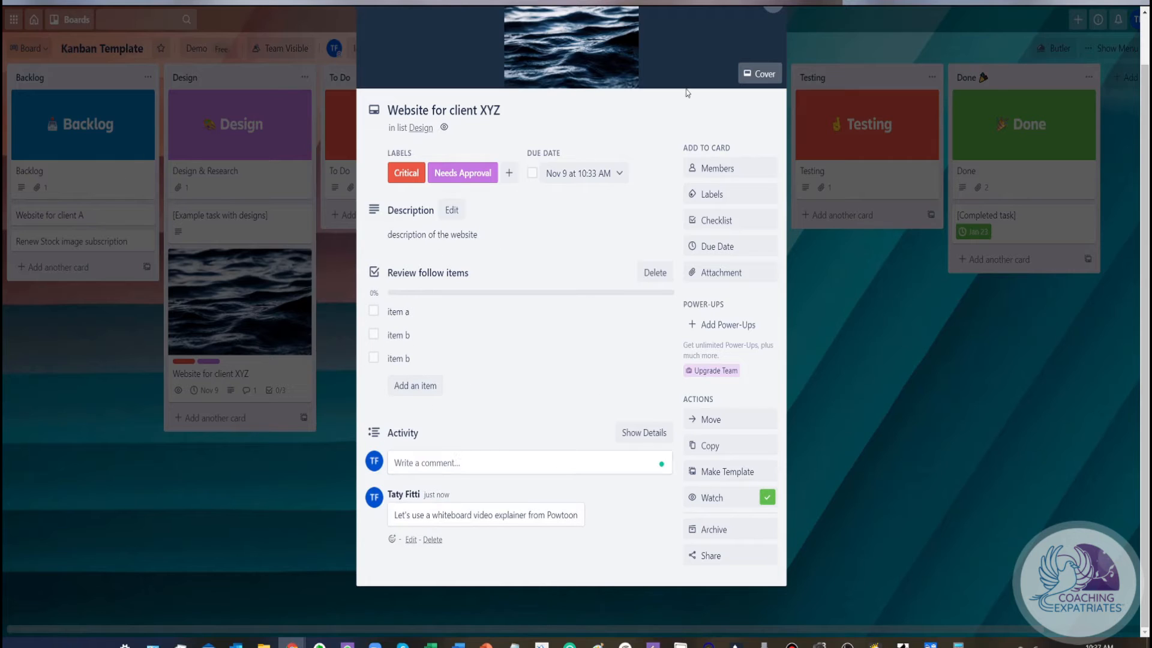
scroll(765, 72, "up", 1)
left_click(772, 54)
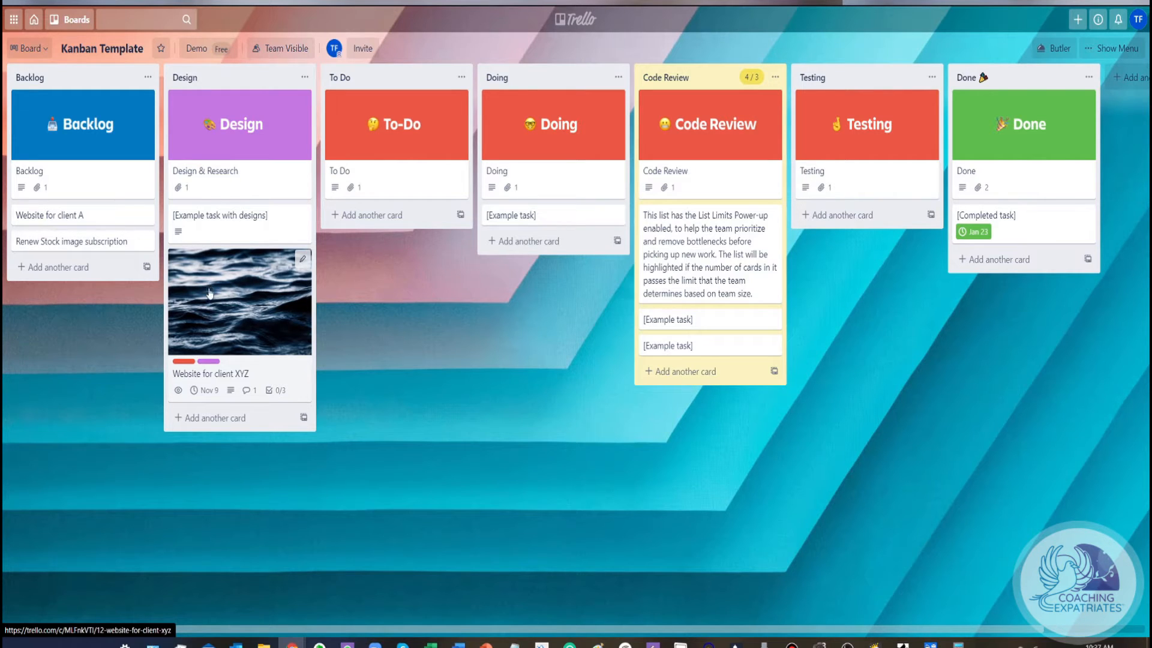
Advance the Website for client XYZ card from Design through To Do and Doing to the end of Code Review
left_click_drag(210, 293, 367, 238)
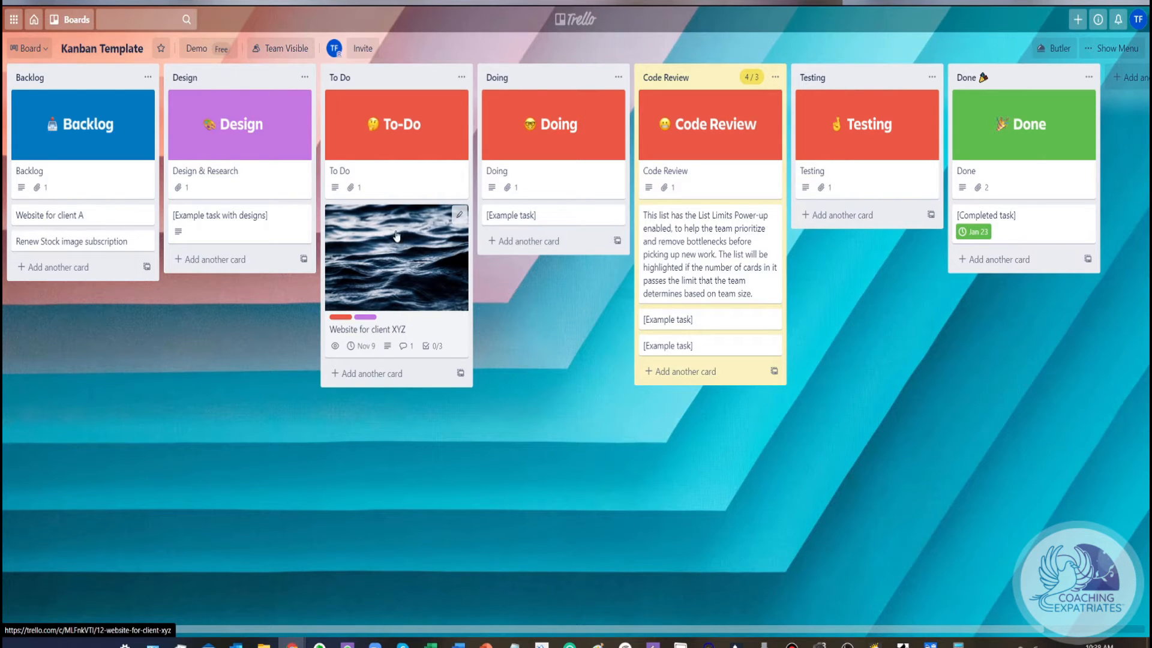
left_click_drag(383, 240, 531, 280)
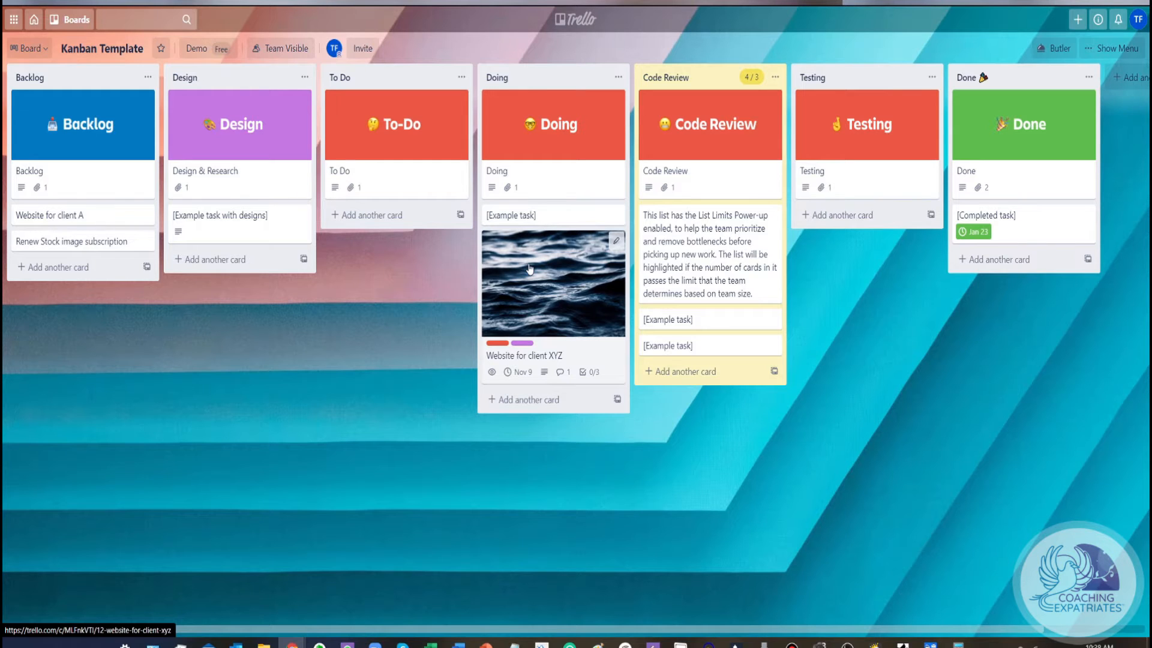
left_click_drag(549, 256, 703, 367)
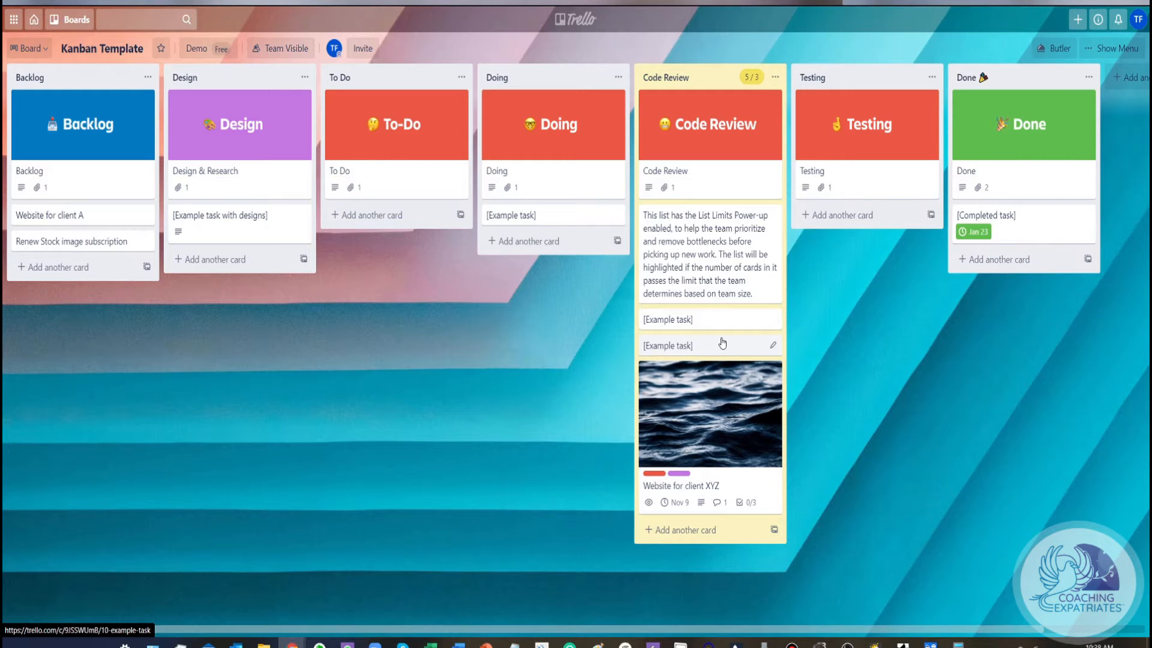
Check the Website for client XYZ card's details, and advance it from Code Review through Testing to the Done list
left_click(691, 408)
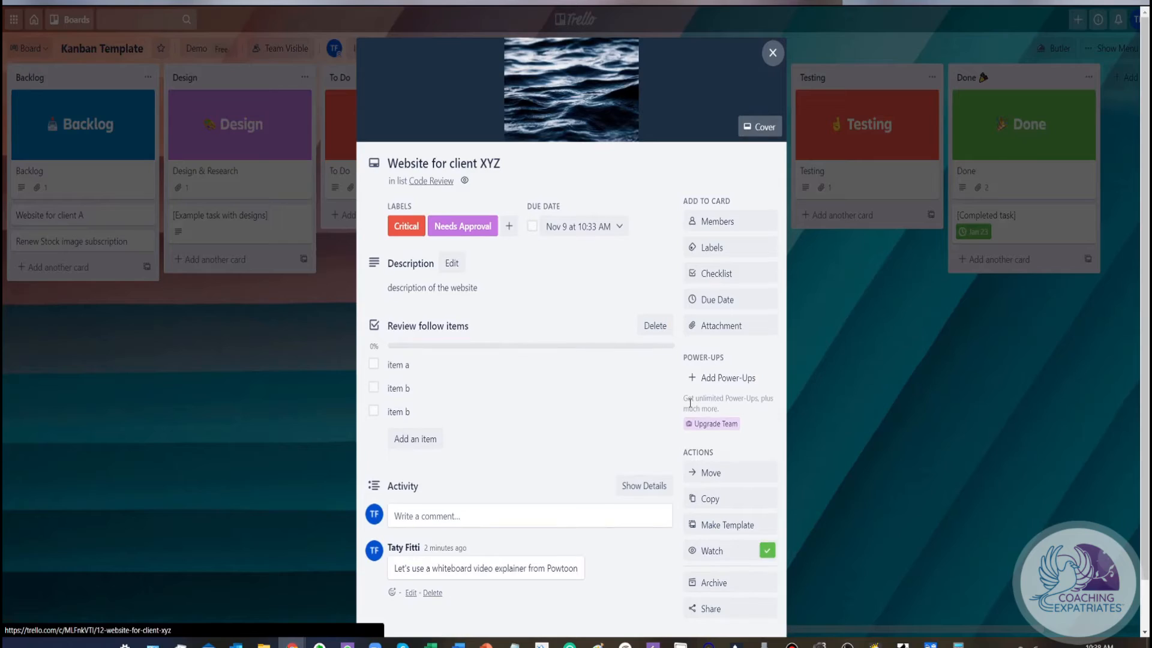
left_click(774, 55)
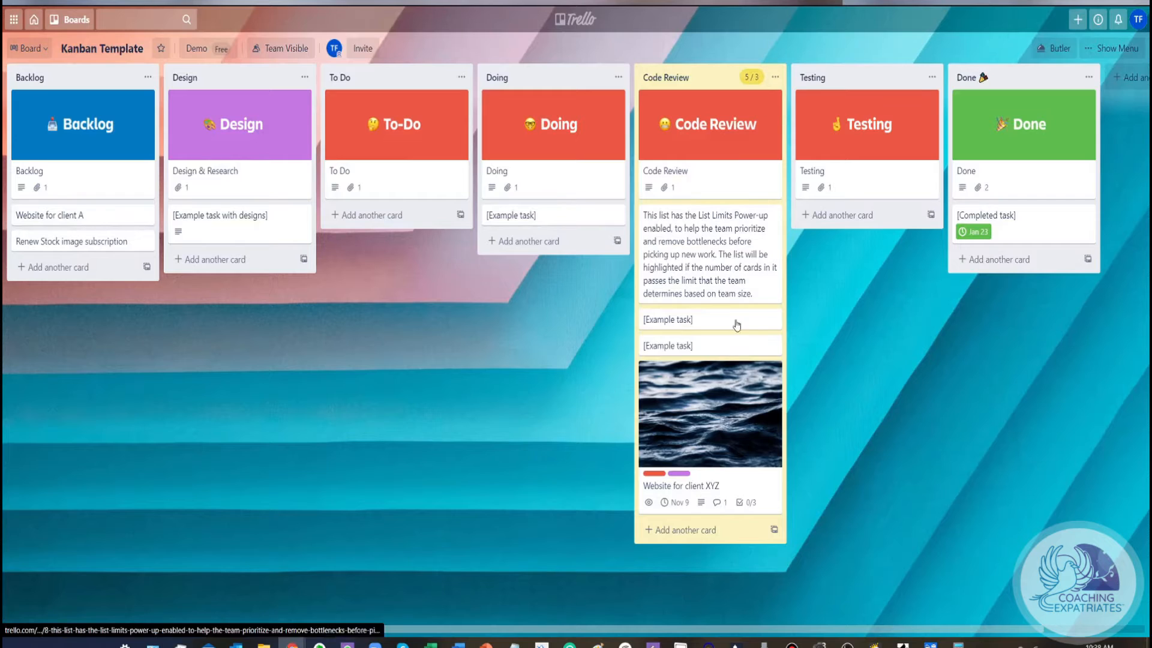
left_click_drag(694, 408, 859, 256)
left_click_drag(854, 252, 854, 252)
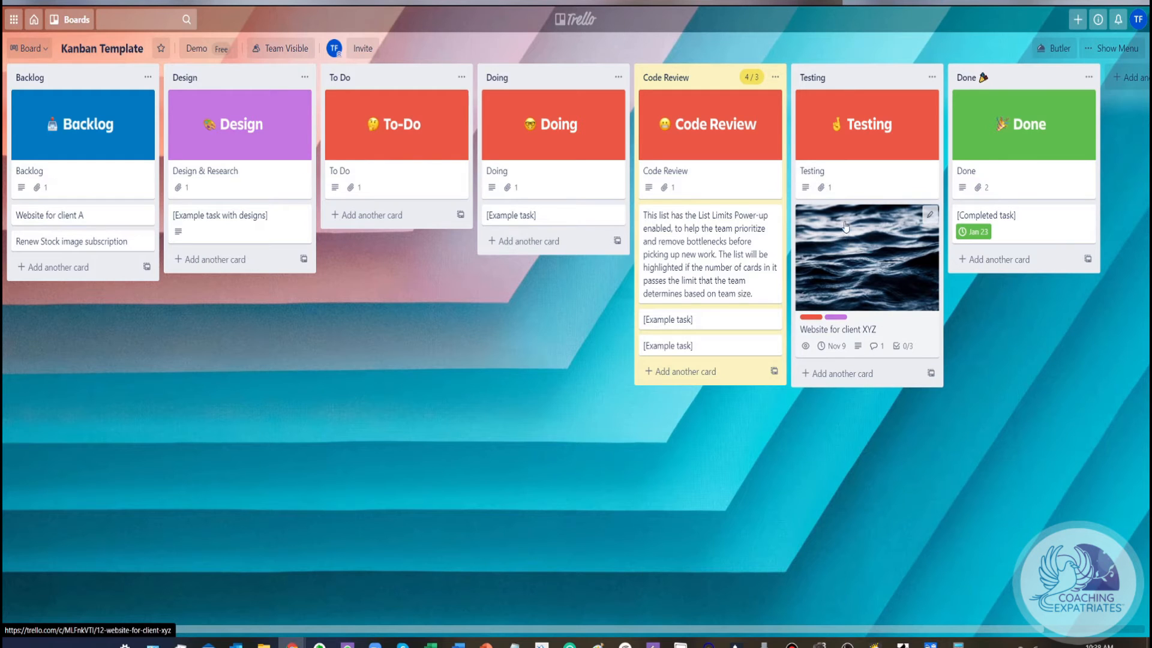
left_click_drag(846, 225, 984, 281)
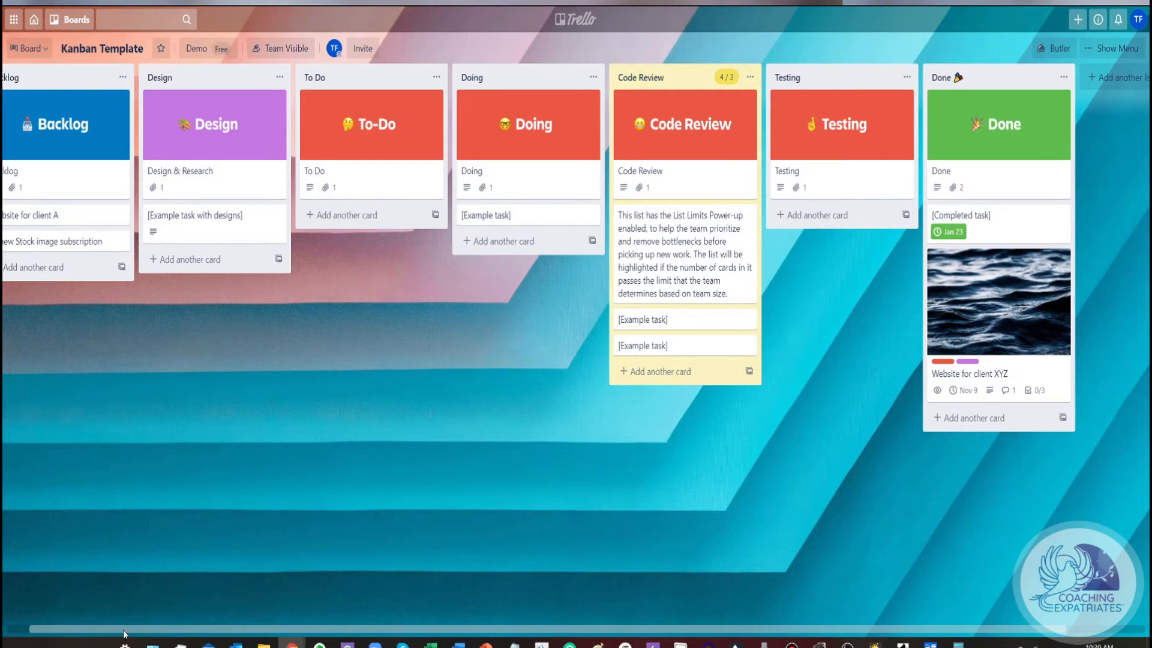
left_click_drag(125, 629, 97, 630)
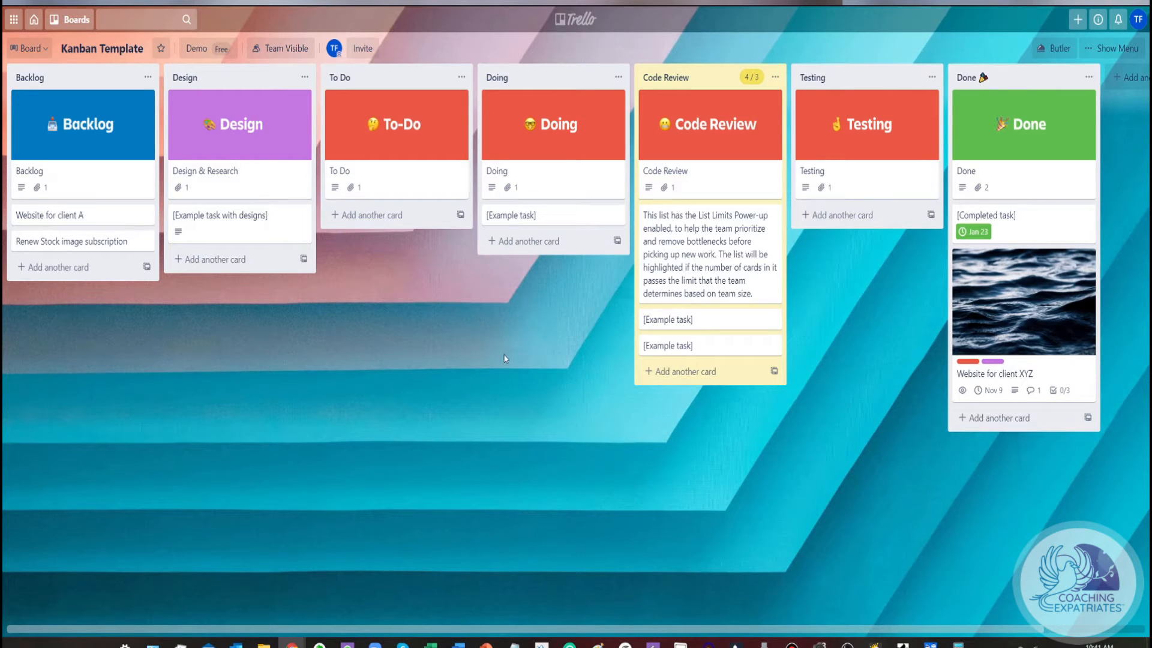
Create a team-visible board titled "Test" in the Demo team with the dark water ripples background
left_click(1079, 21)
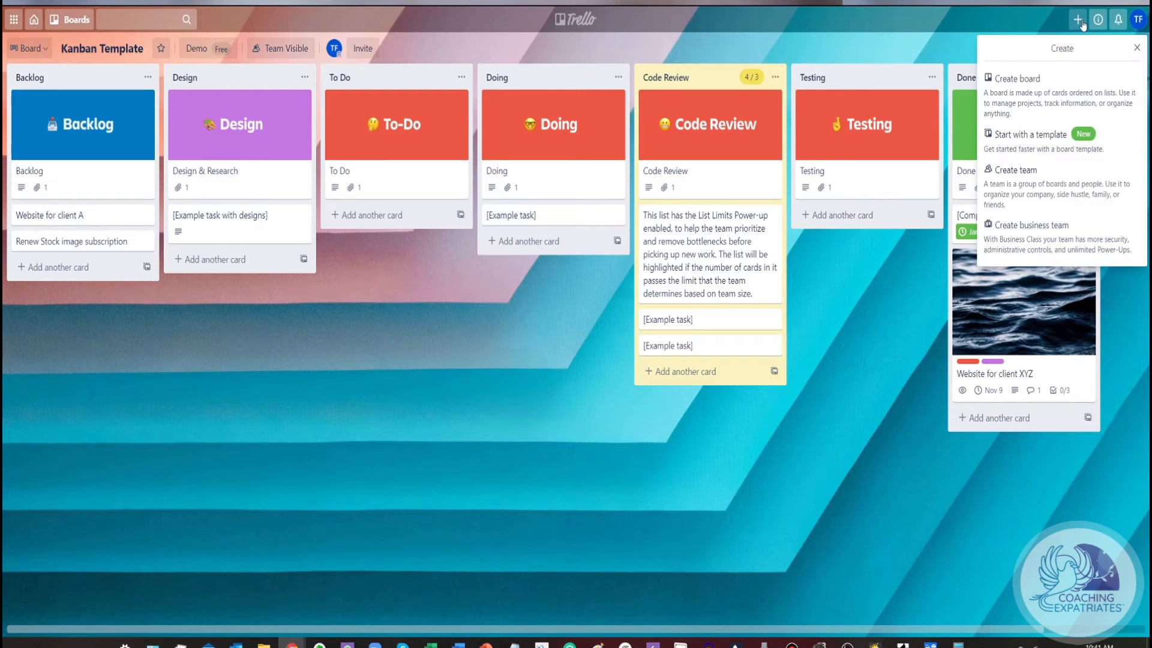
left_click(1047, 96)
left_click(642, 66)
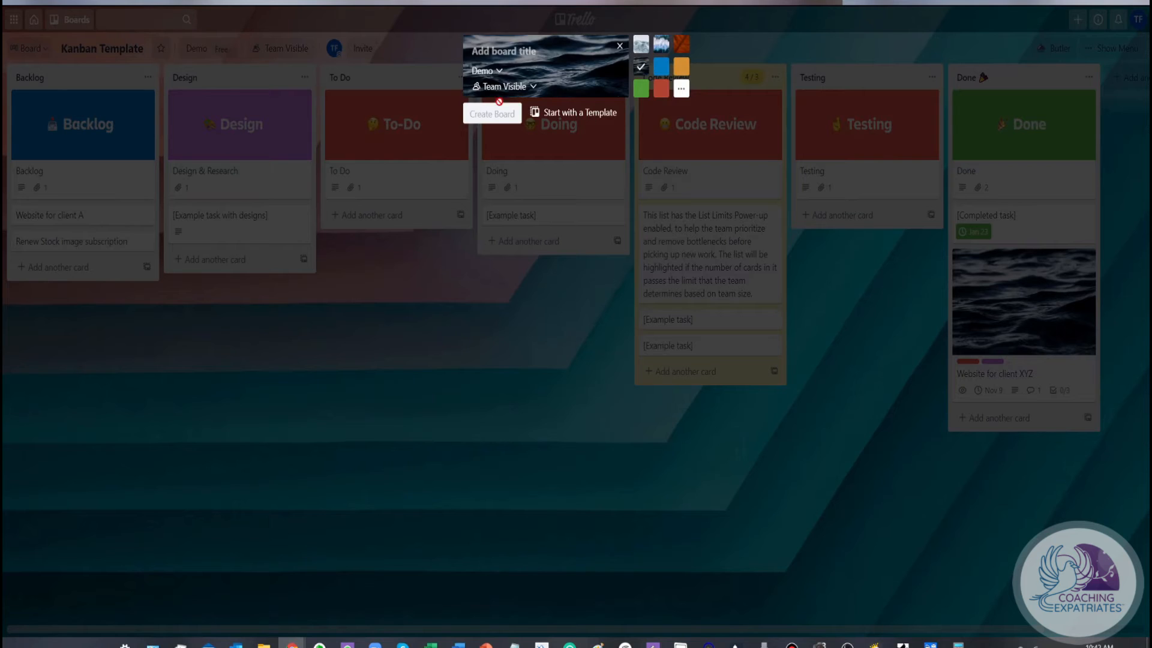
type("Test")
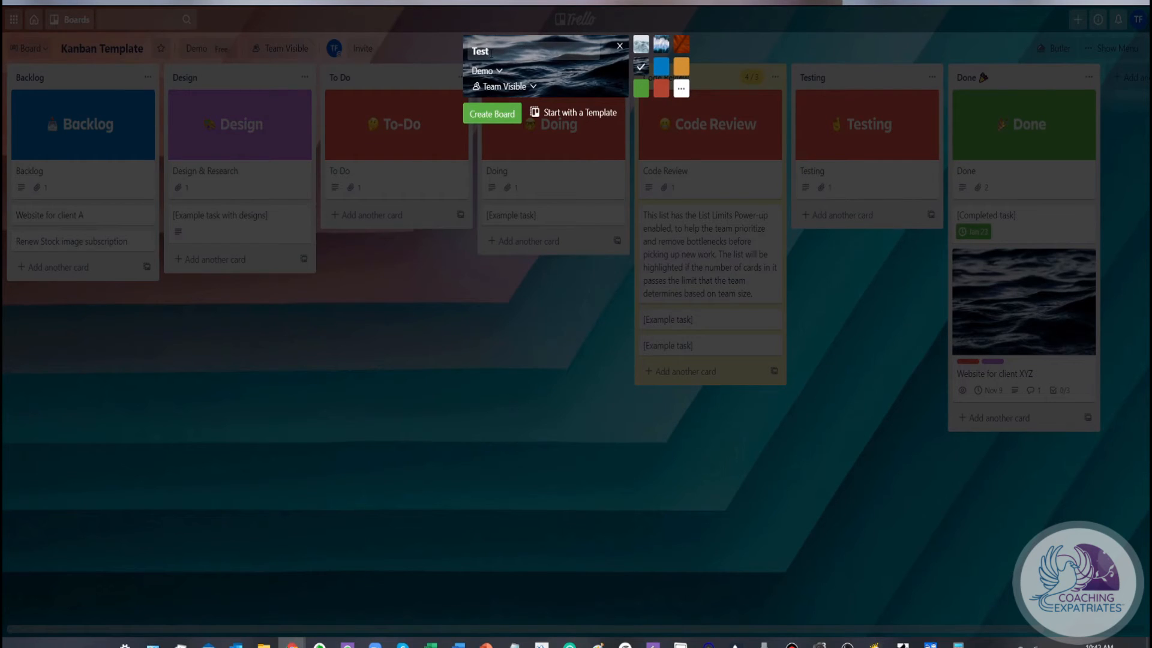
left_click(495, 114)
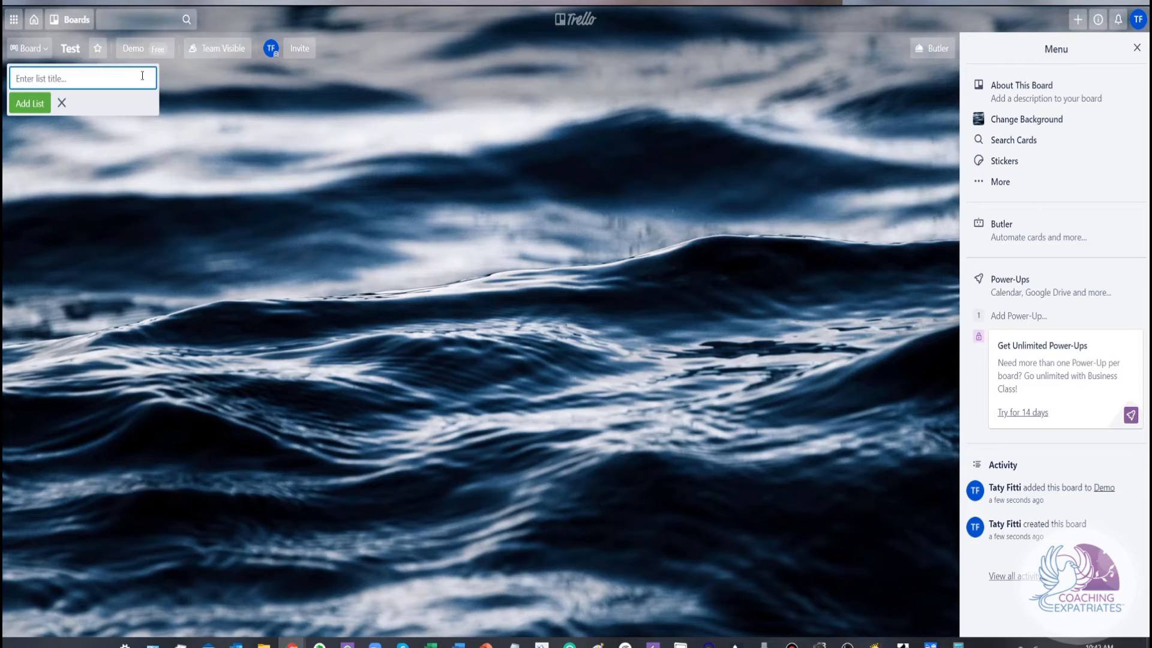
Add the first two lists, "Tasks to complete" and "To Do", to the Test board
type("Tasks to complete")
key("Return")
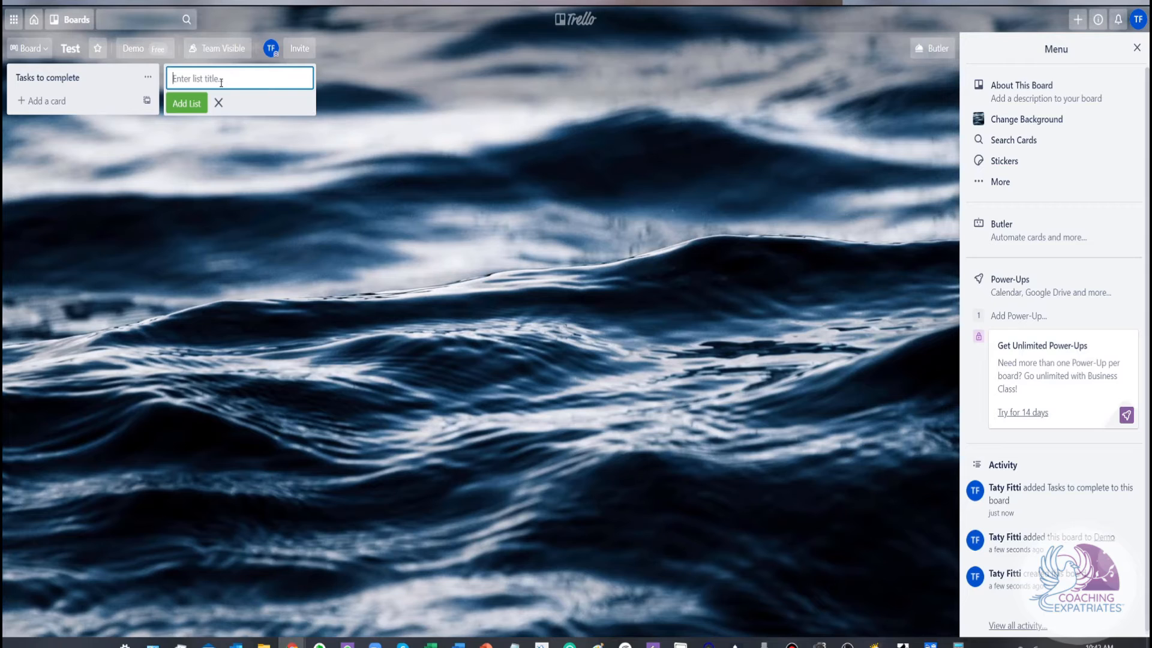
type("To Do")
key("Return")
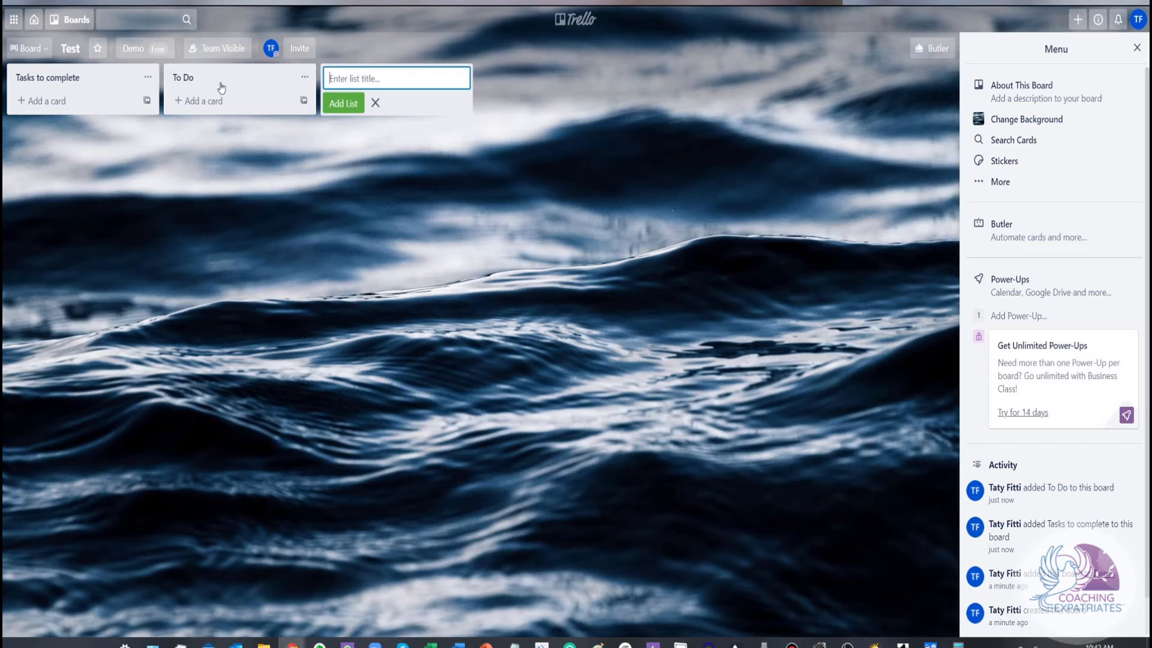
Add the lists "High Priority" and "Review & Approval" to the Test board
type("High Priority")
key("Return")
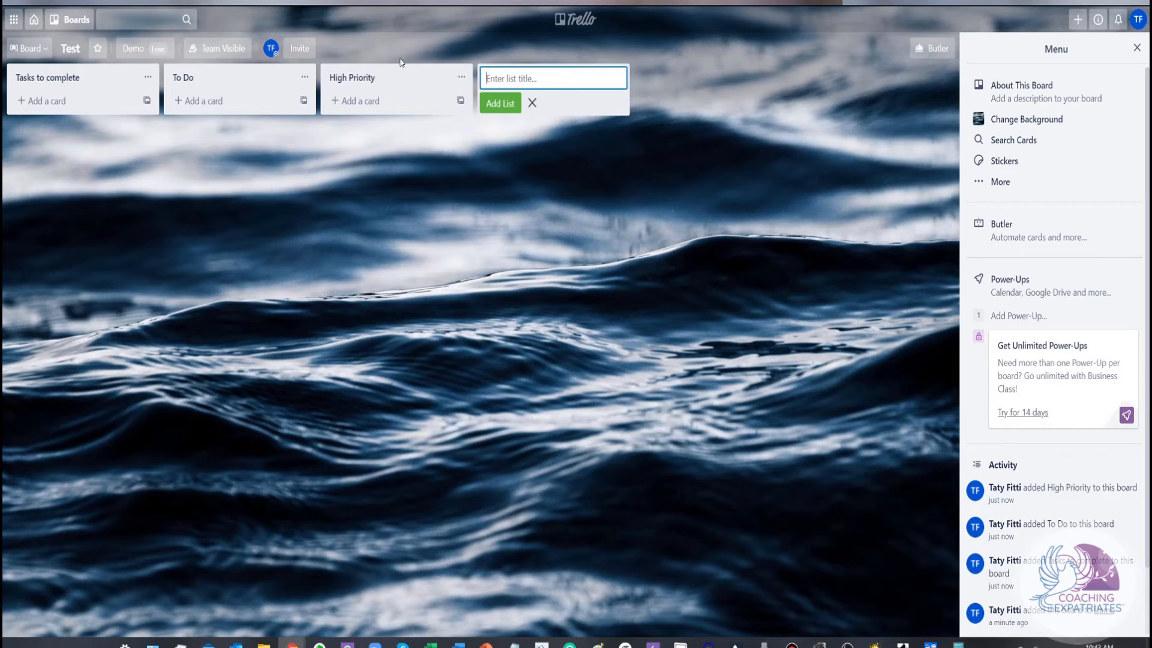
type("Review & Approval")
key("Return")
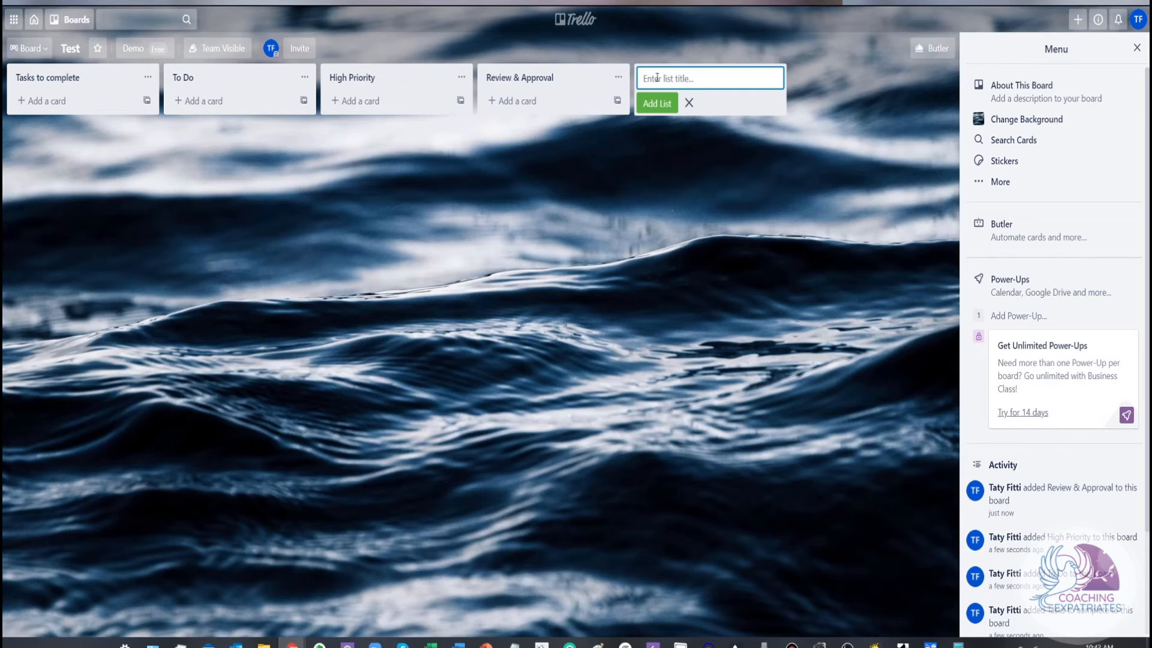
Add the closing lists "Final check & test" and "Done" to the Test board
type("Final check & test")
key("Return")
type("Done")
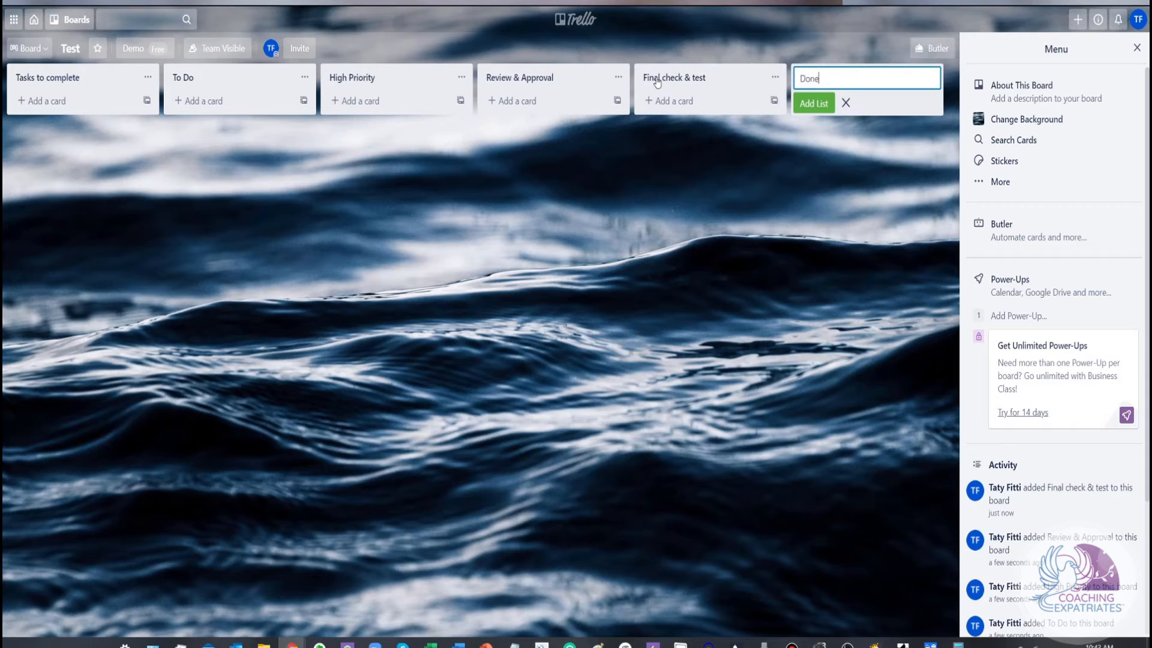
key("Return")
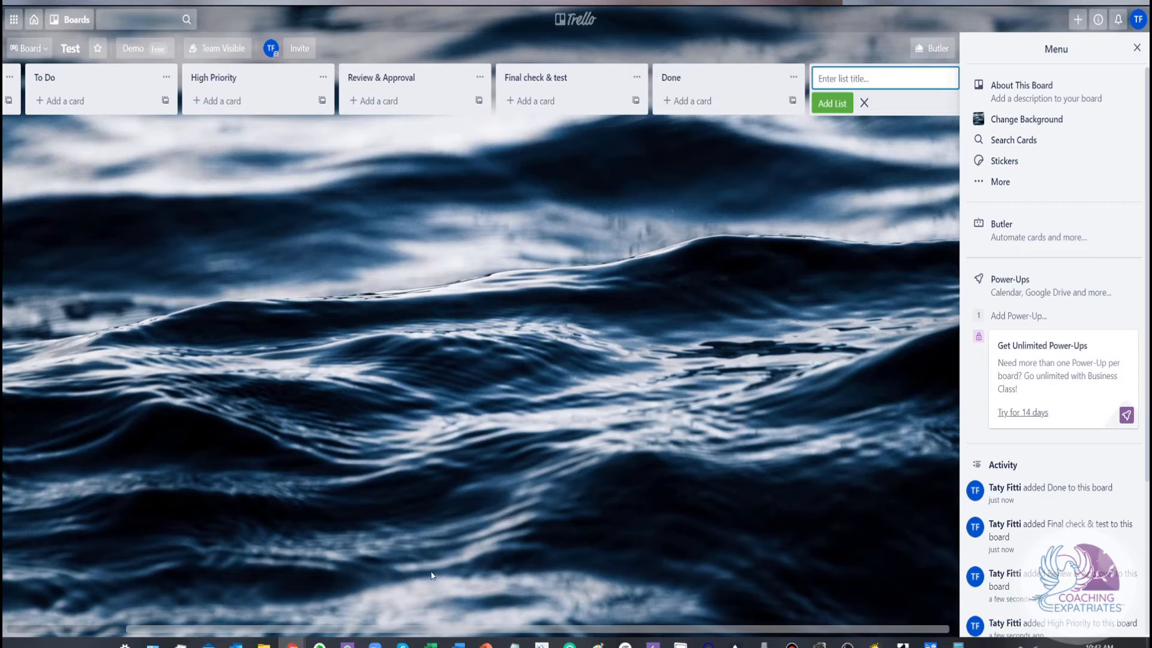
left_click_drag(358, 630, 239, 630)
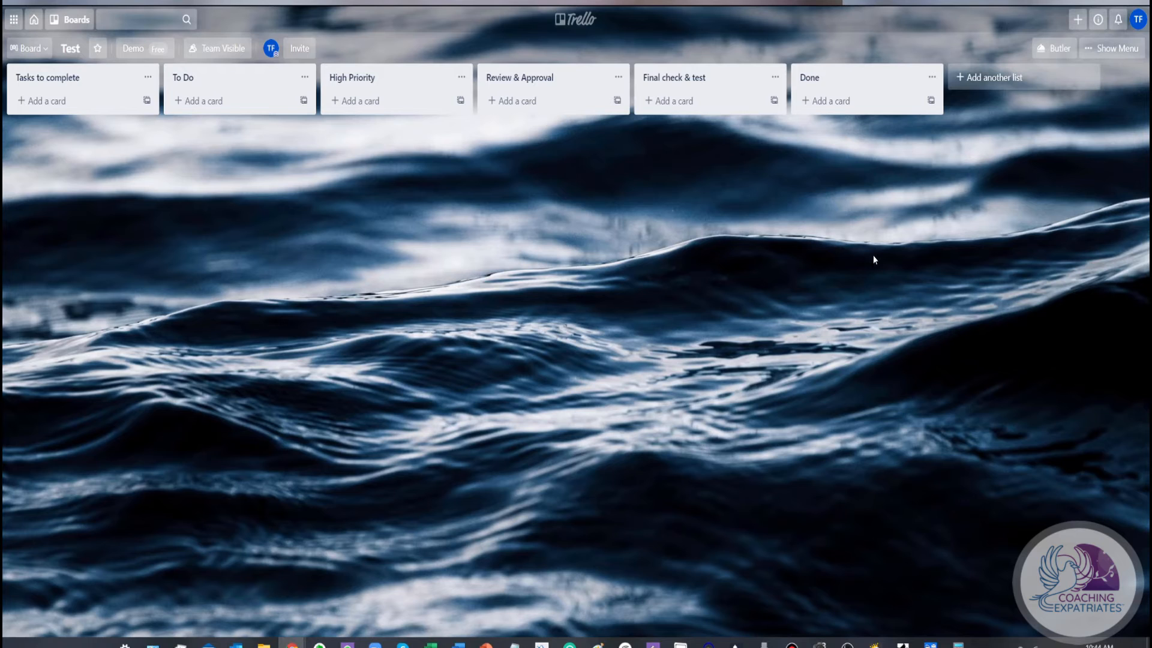
Examine Butler's automation tips and its due date and calendar command examples for the Test board, and close Butler
left_click(1055, 51)
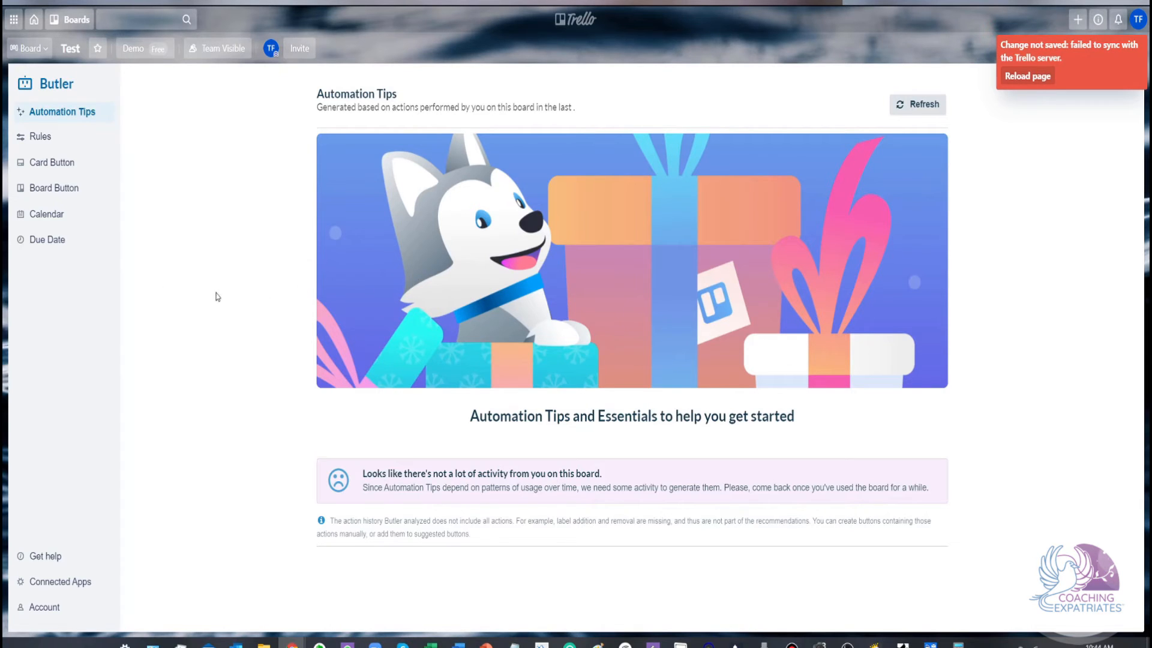
left_click(39, 241)
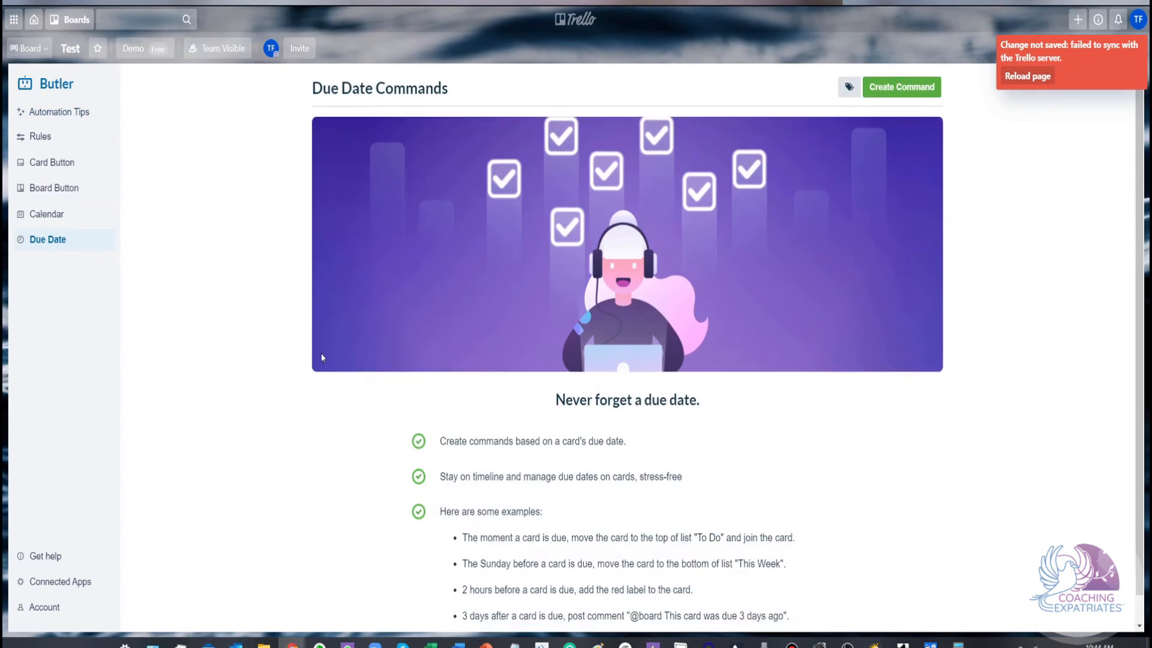
scroll(322, 354, "down", 1)
scroll(322, 354, "up", 1)
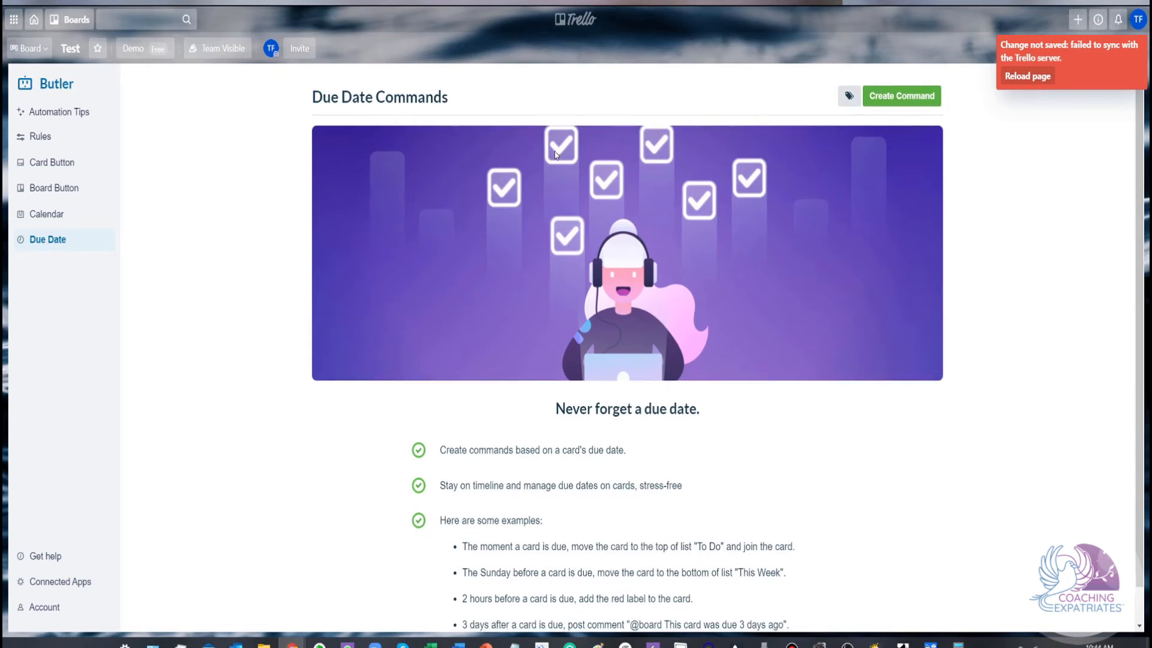
scroll(554, 156, "down", 1)
scroll(554, 159, "up", 1)
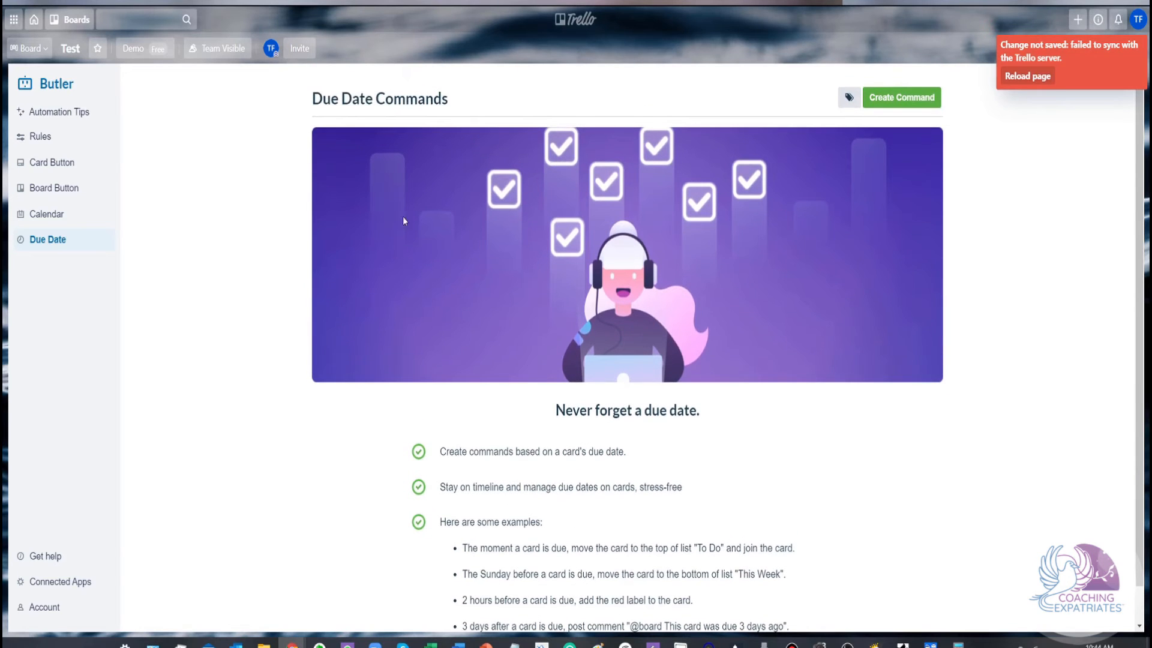
left_click(48, 218)
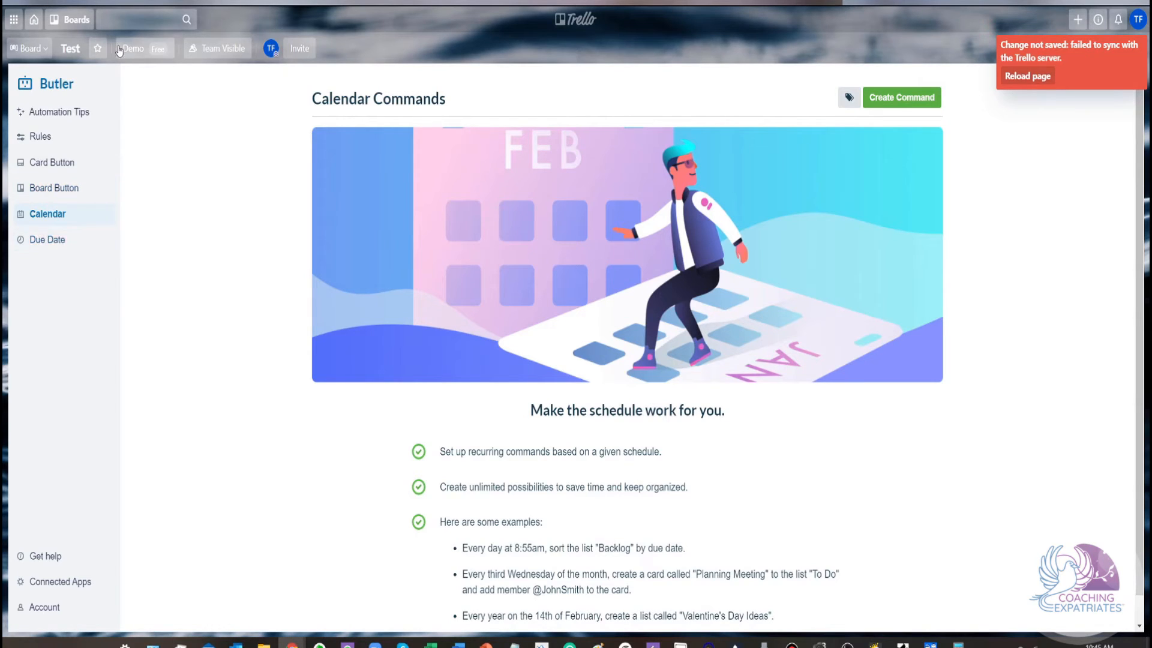
left_click(76, 28)
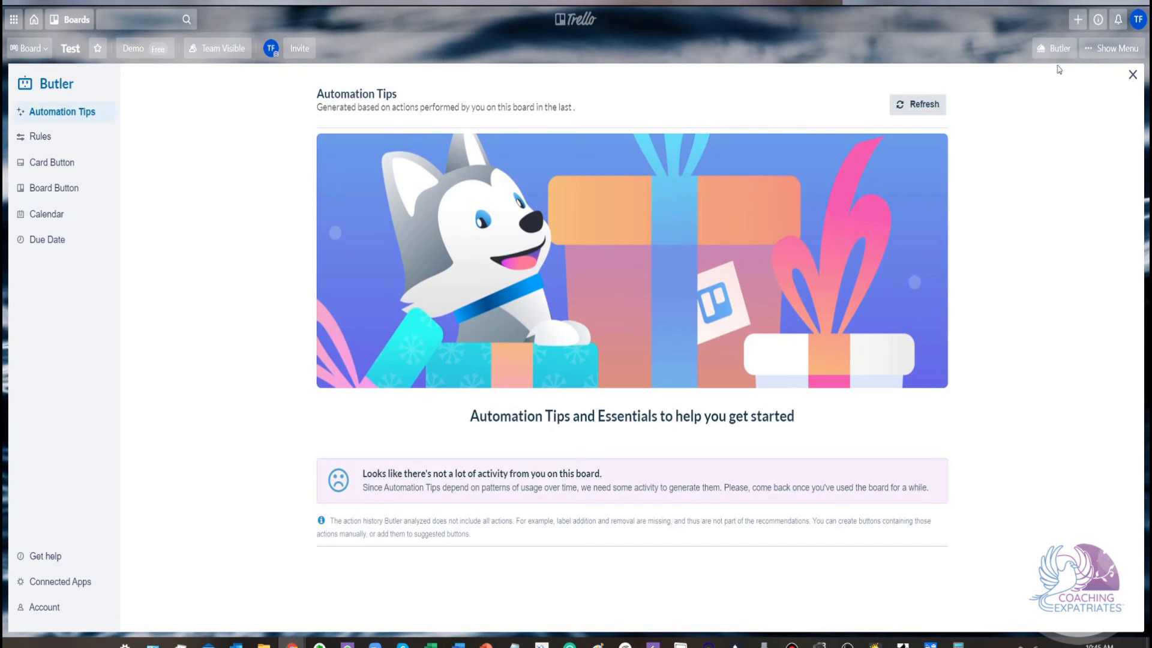
left_click(1133, 74)
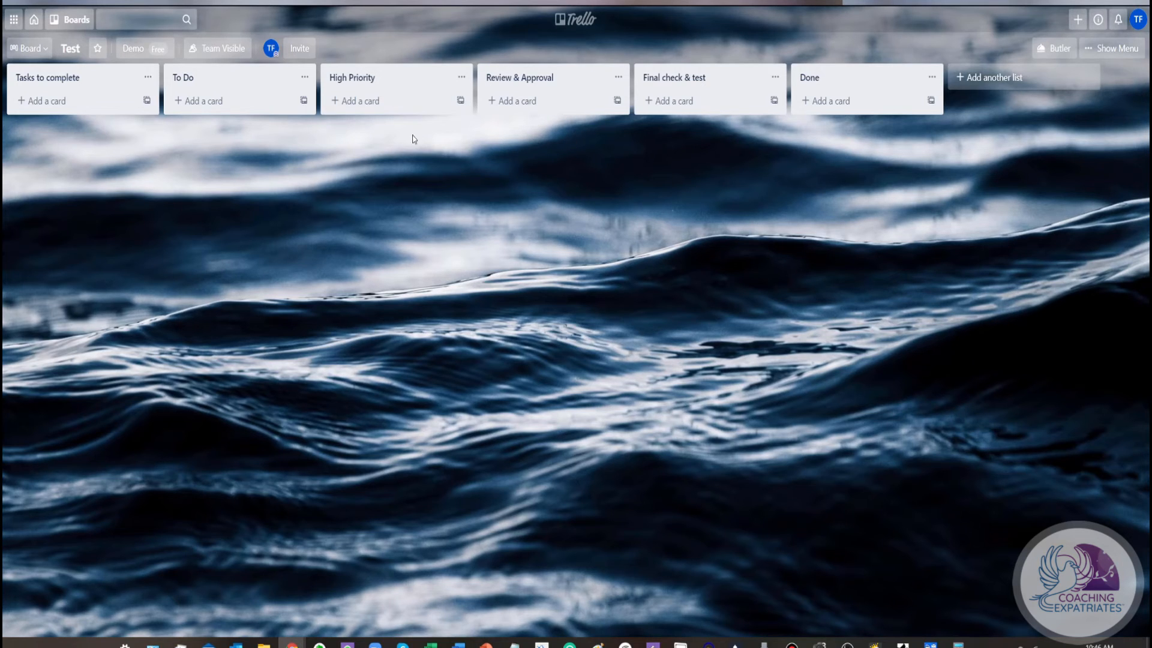
View the overview of recent and Demo team boards and close it again
left_click(62, 27)
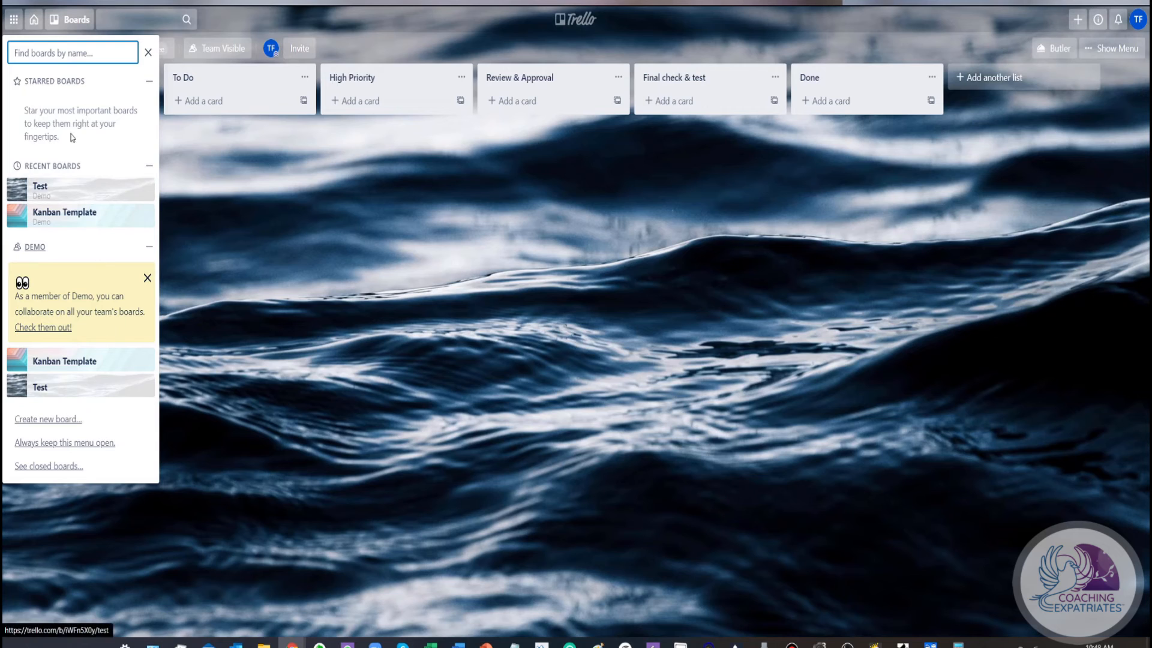
left_click(149, 53)
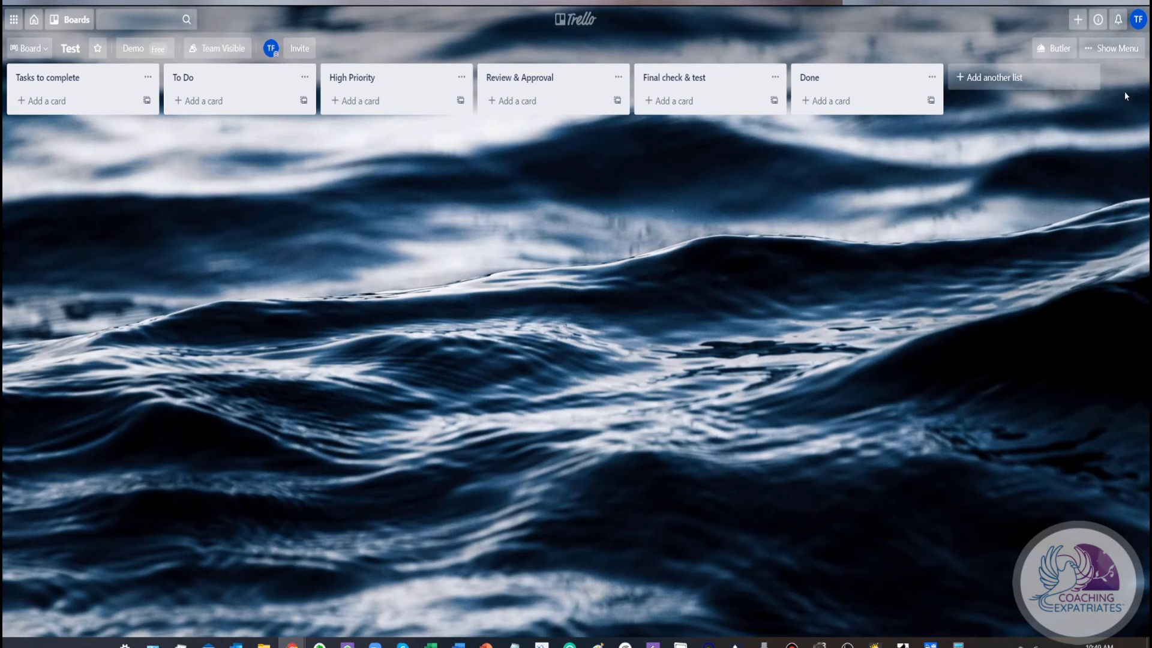
Open the Power-Ups gallery for the Test board and examine the Featured and Essential Power-Ups, including Calendar, Custom Fields and Google Drive
left_click(1122, 52)
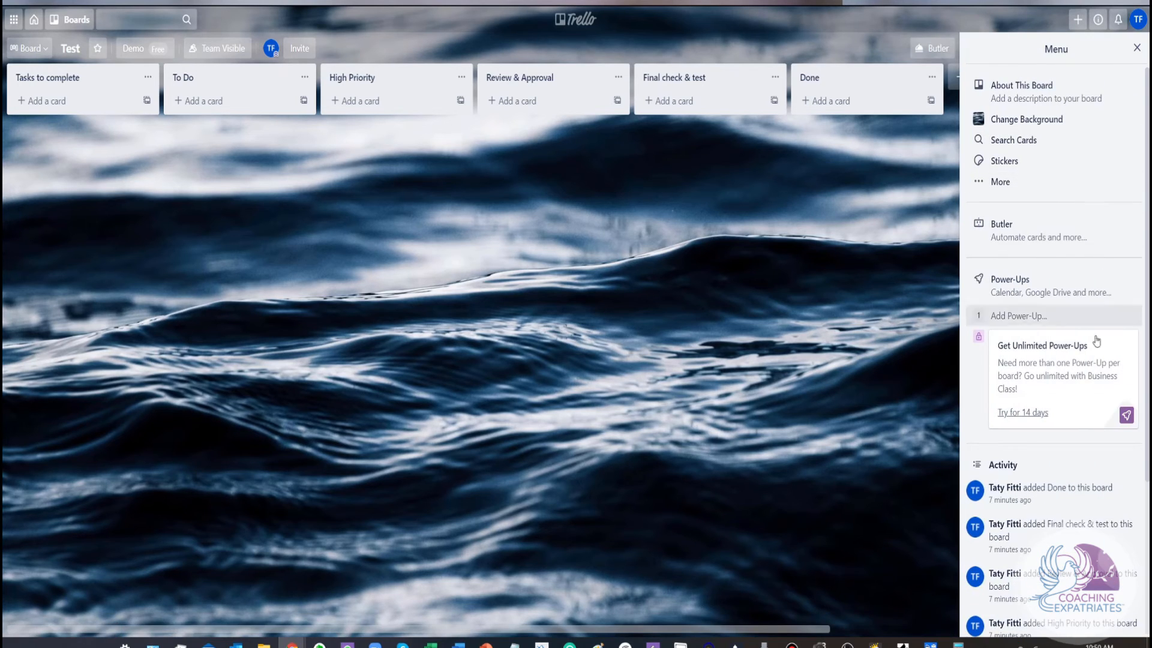
left_click(1023, 323)
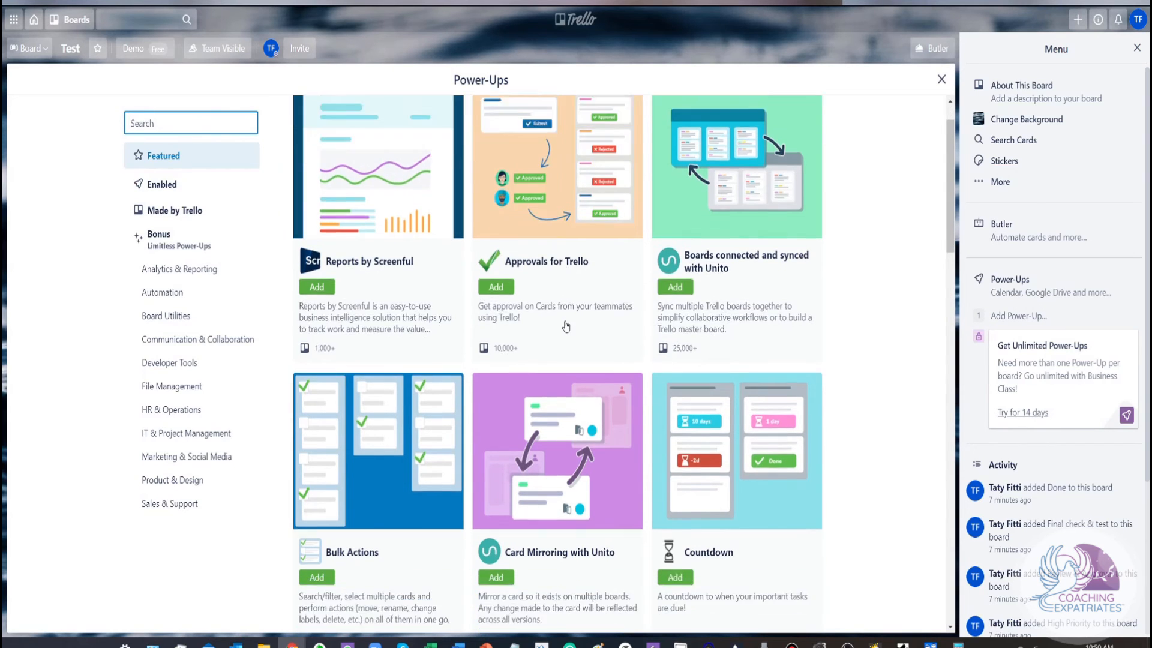
scroll(566, 326, "down", 4)
scroll(566, 327, "up", 4)
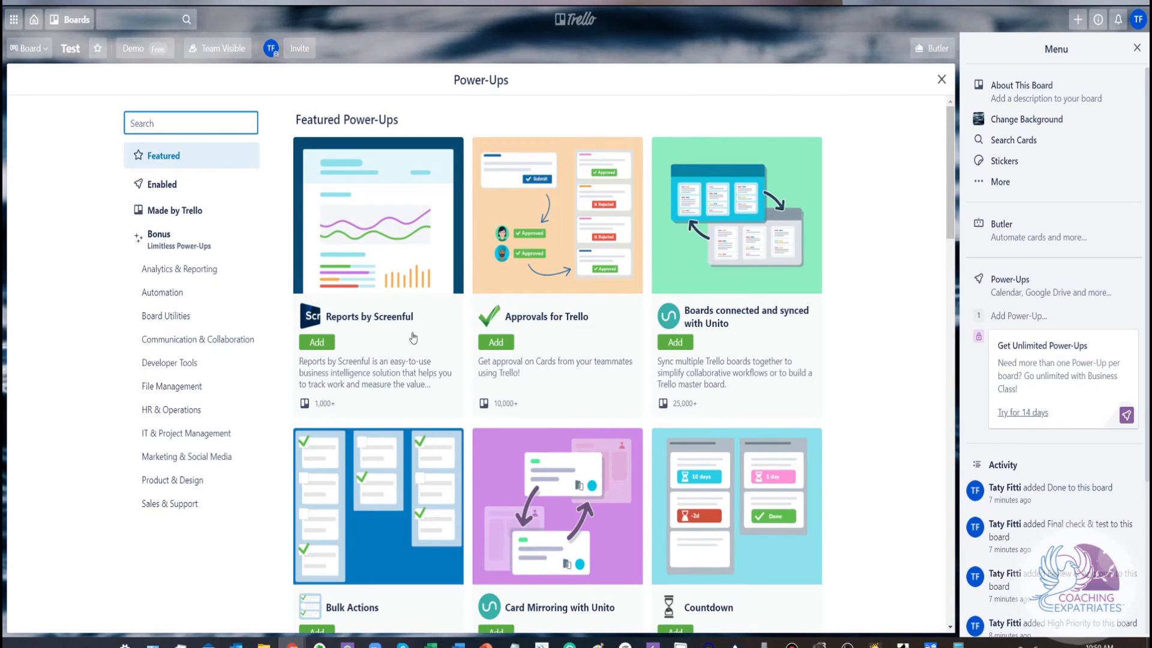
scroll(413, 338, "down", 6)
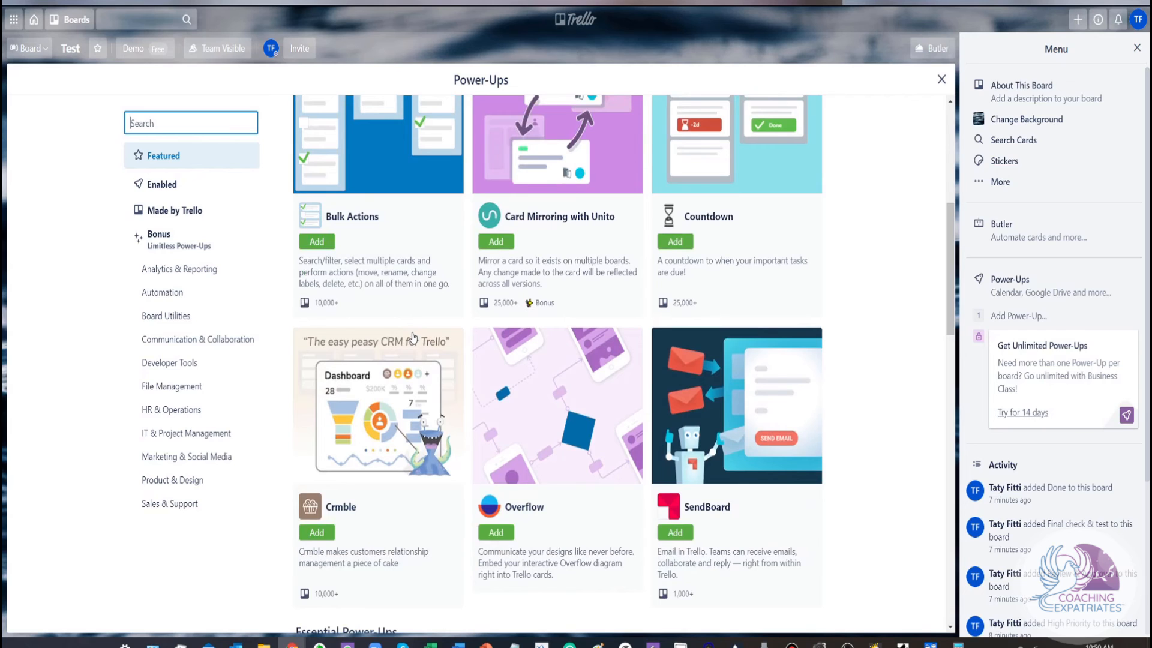
scroll(413, 338, "down", 2)
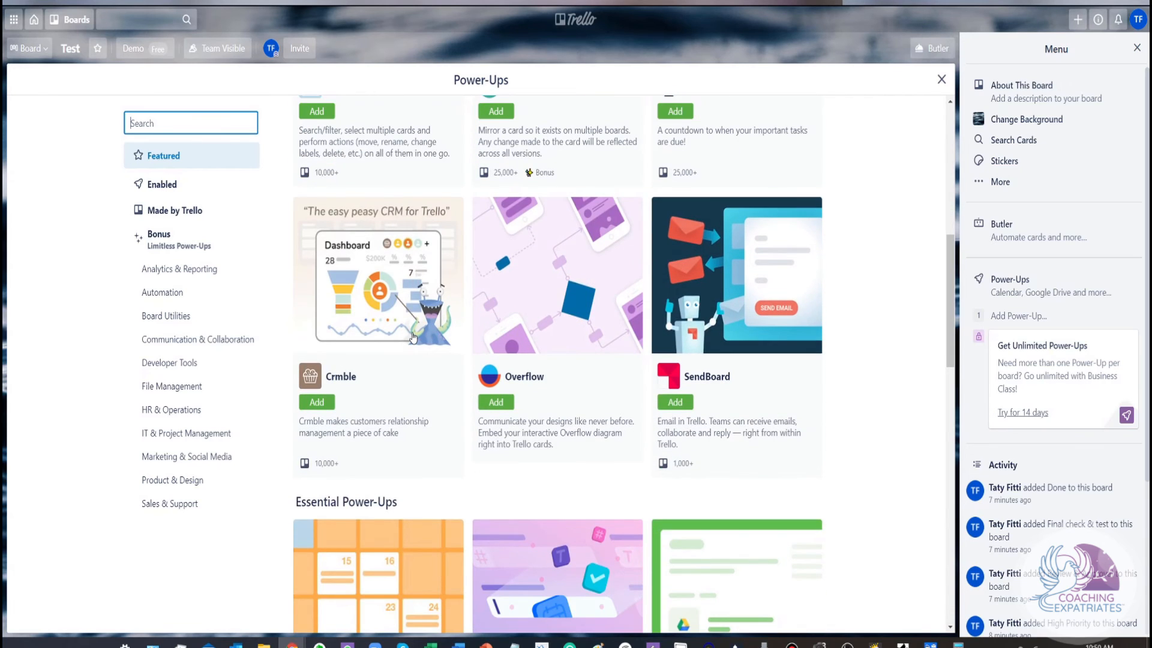
scroll(413, 337, "down", 8)
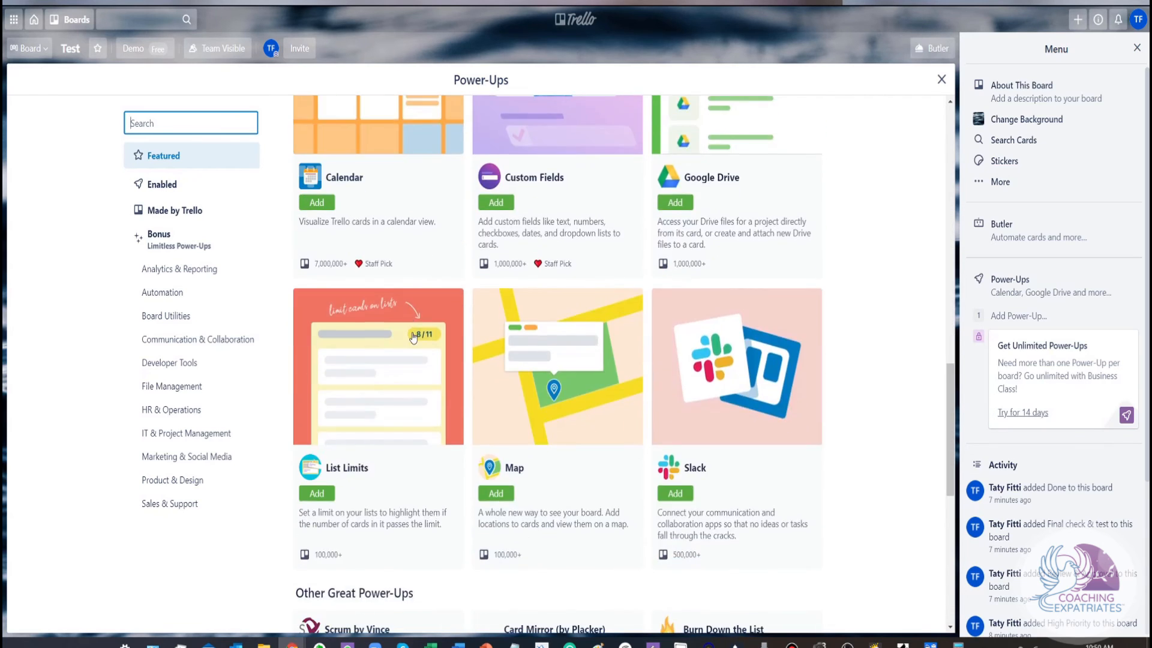
scroll(413, 338, "up", 2)
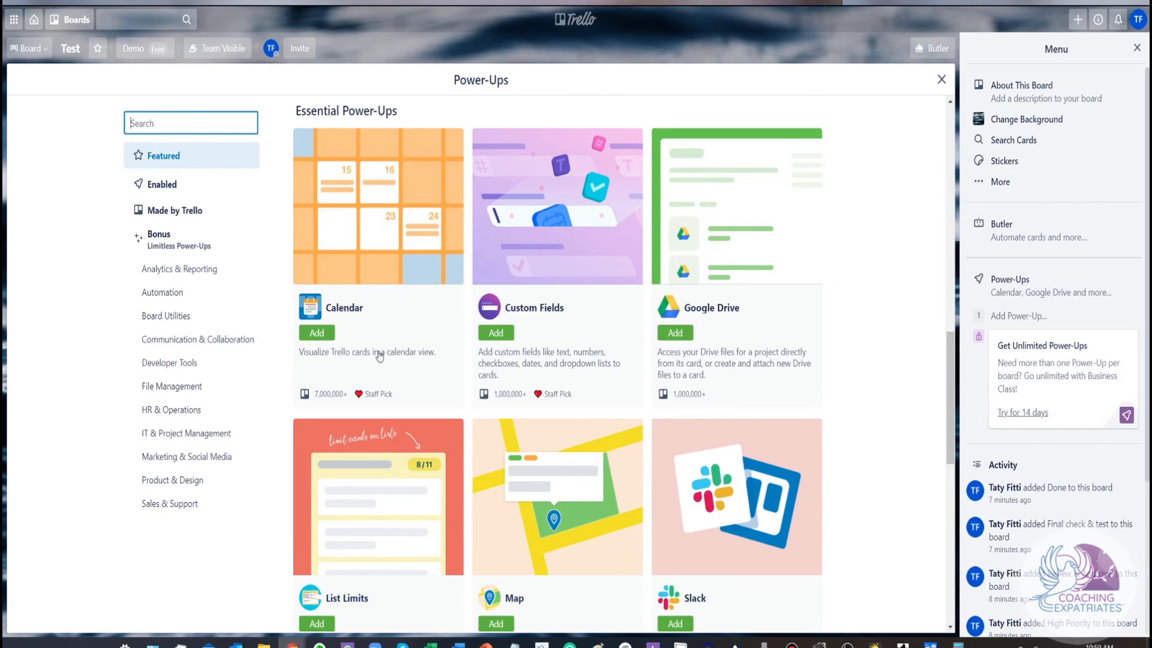
scroll(379, 357, "up", 1)
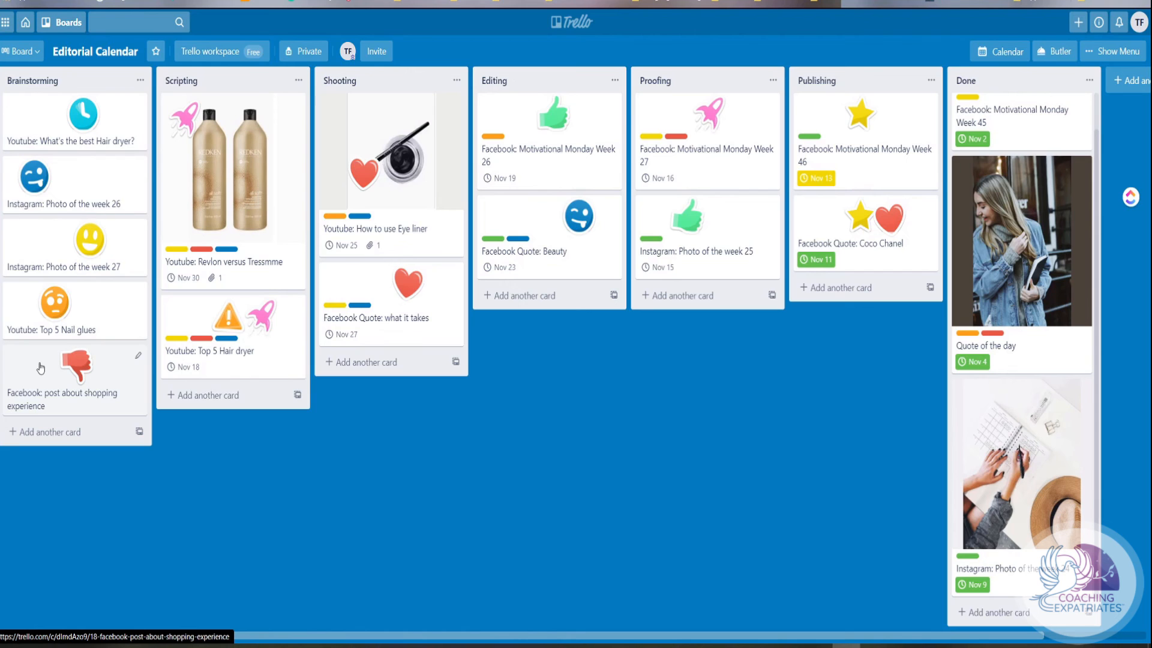
On the Editorial Calendar board, move the card "Facebook: post about shopping experience" to Scripting and give it the Make up label
left_click_drag(40, 367, 201, 403)
left_click(210, 431)
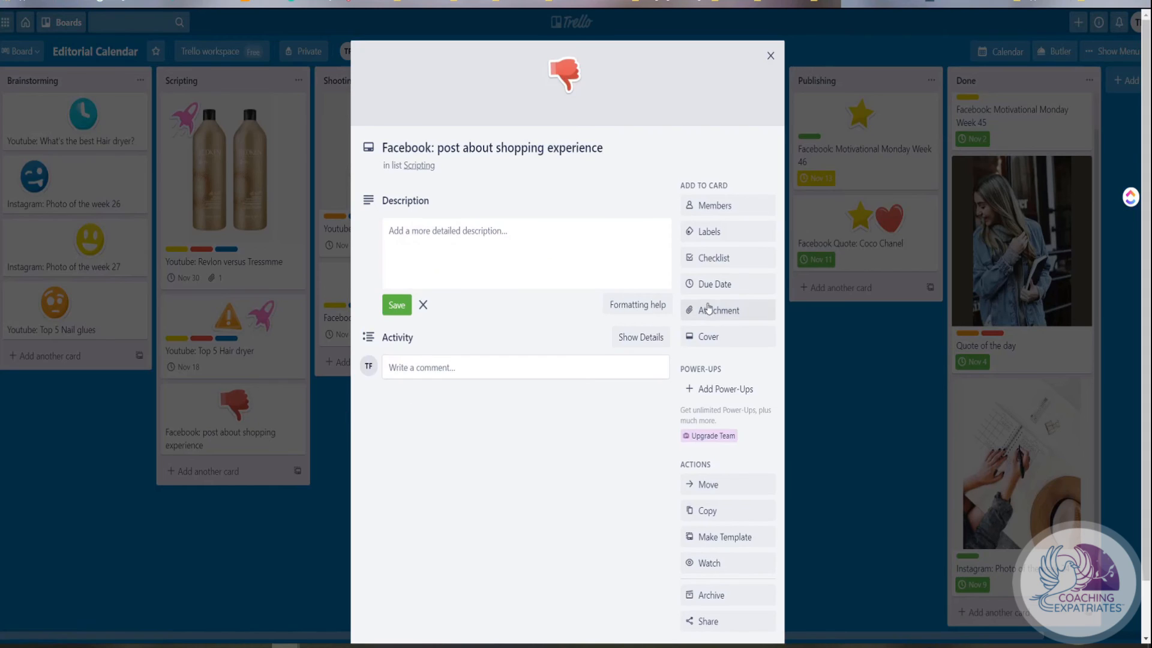
left_click(718, 234)
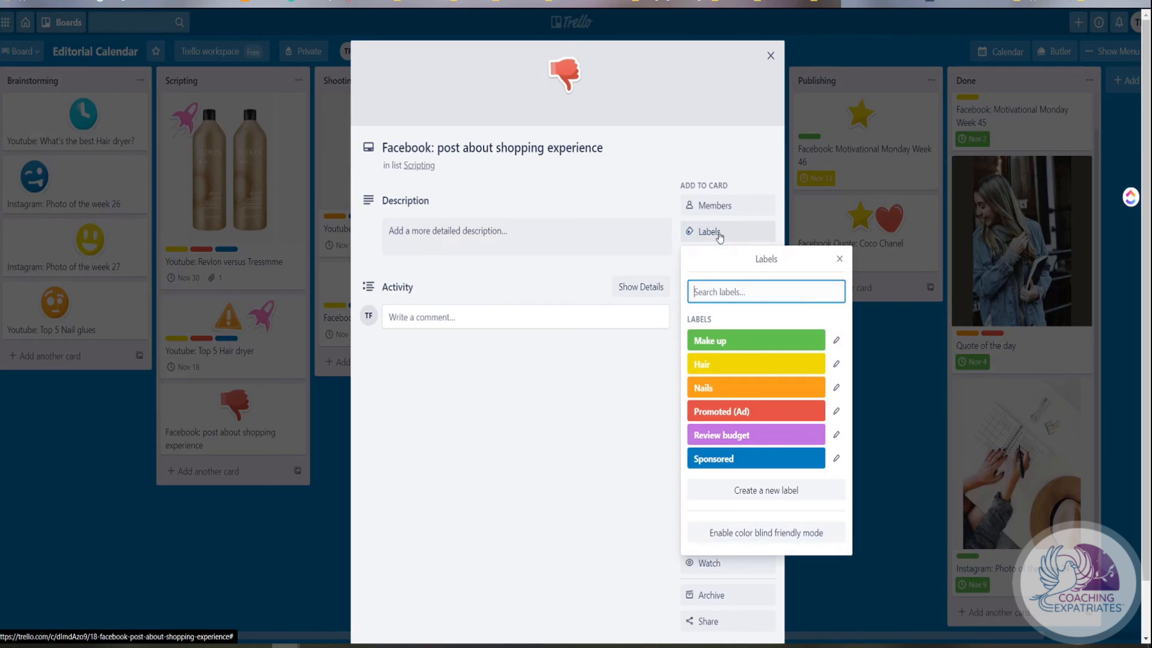
left_click(720, 340)
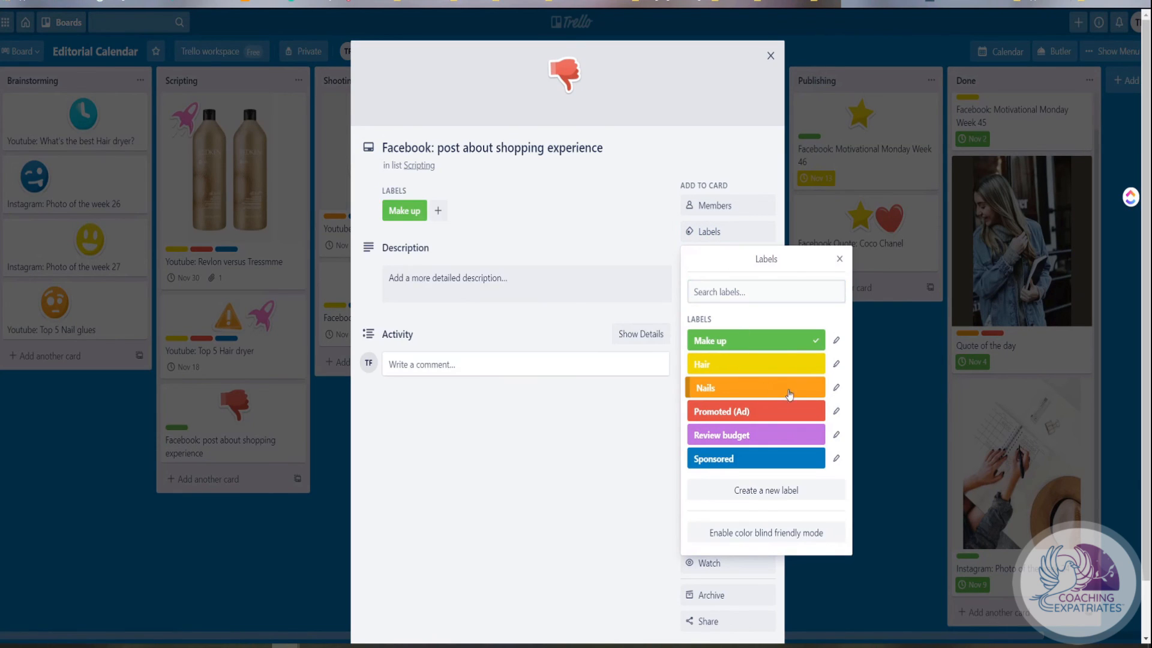
left_click(839, 259)
Set the shopping experience card's due date to 12/2/2020, save it and close the card
left_click(730, 308)
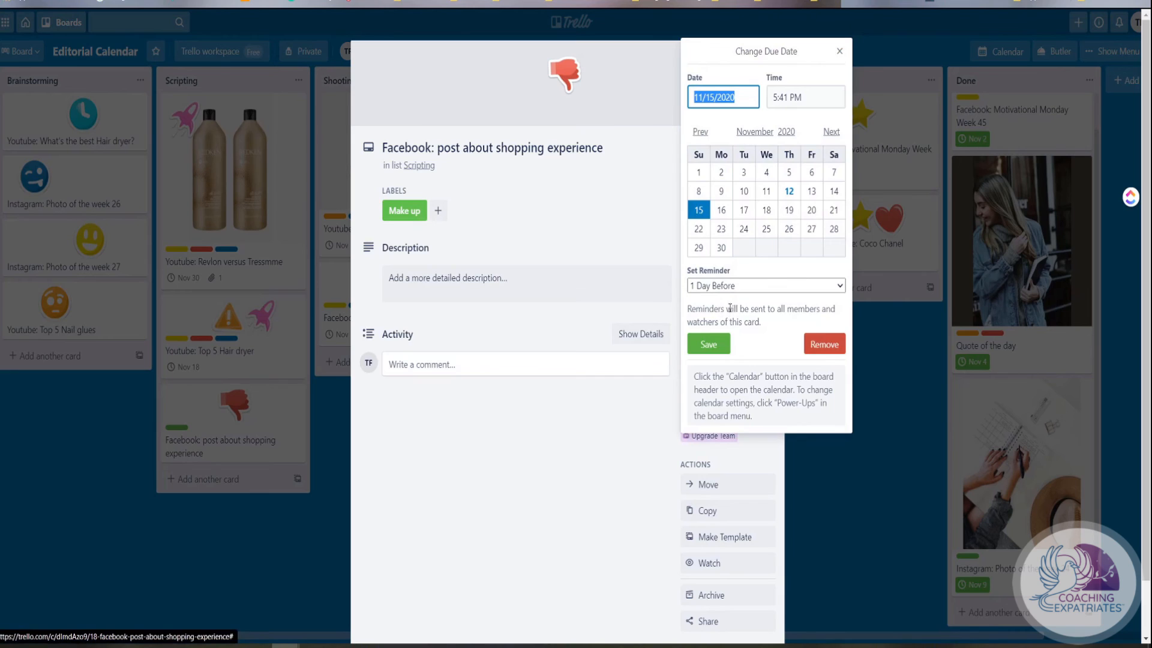
left_click(832, 131)
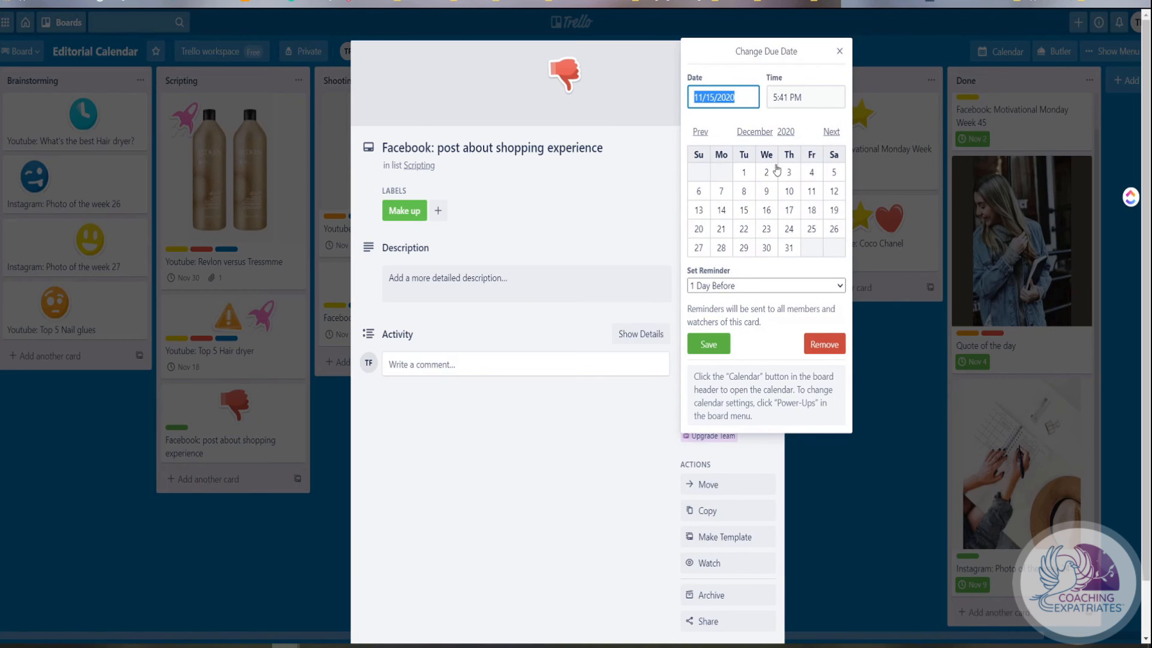
left_click(767, 173)
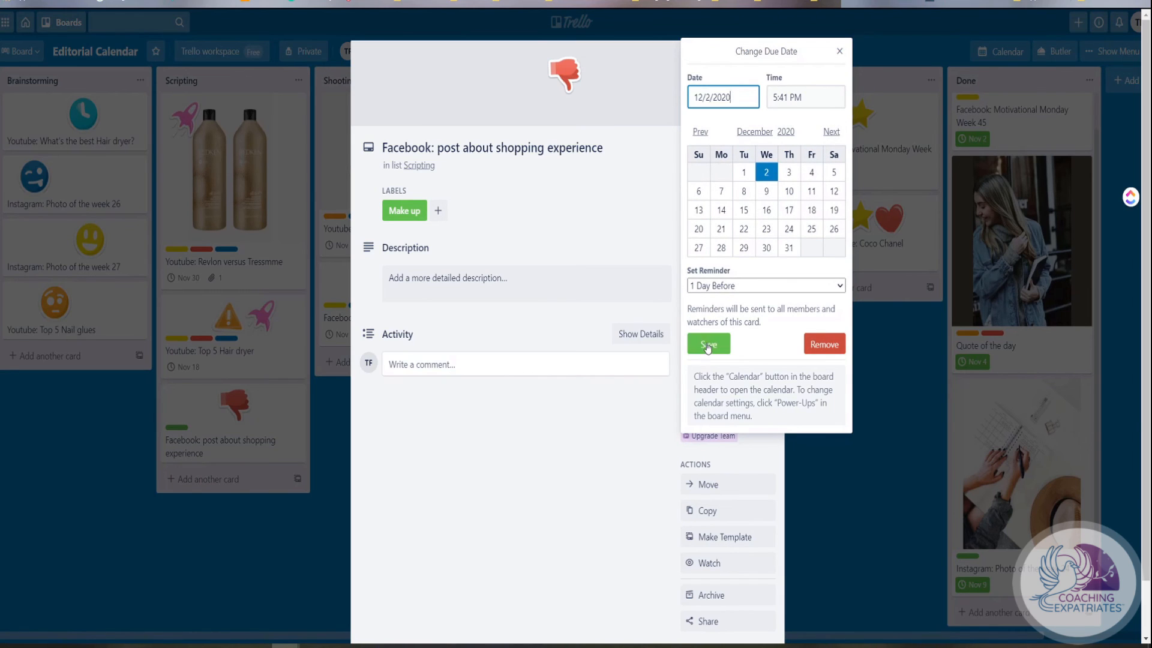
left_click(708, 345)
left_click(770, 54)
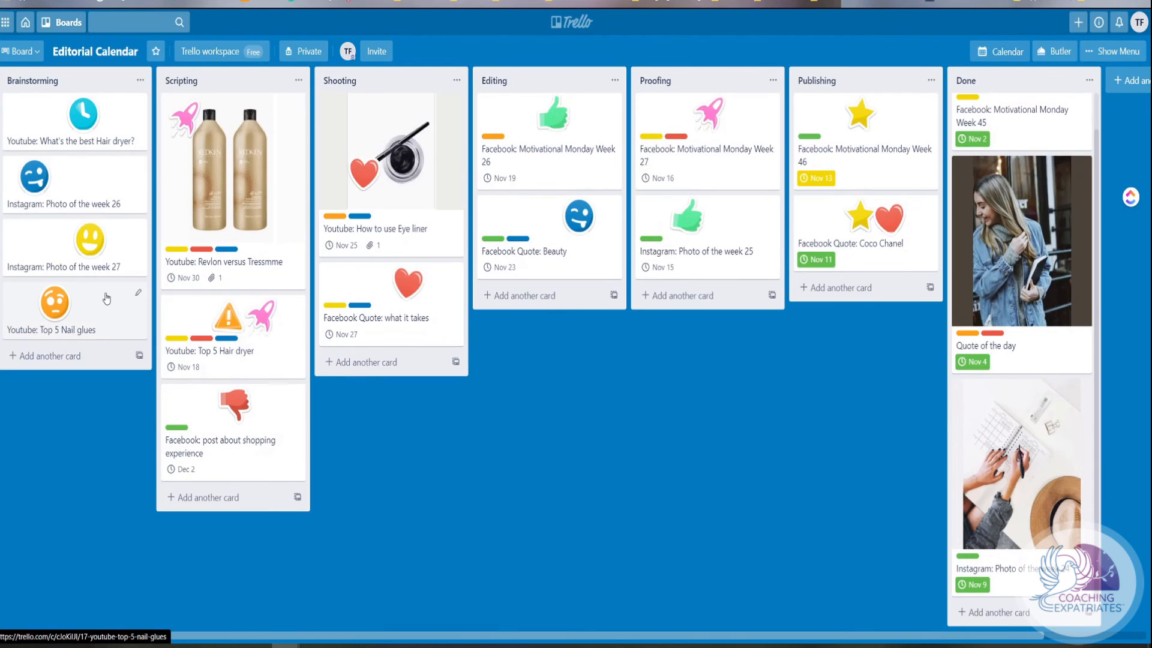
Show the Editorial Calendar board in the calendar view, look through the November 2020 month and switch to the week view
mouse_move(93, 257)
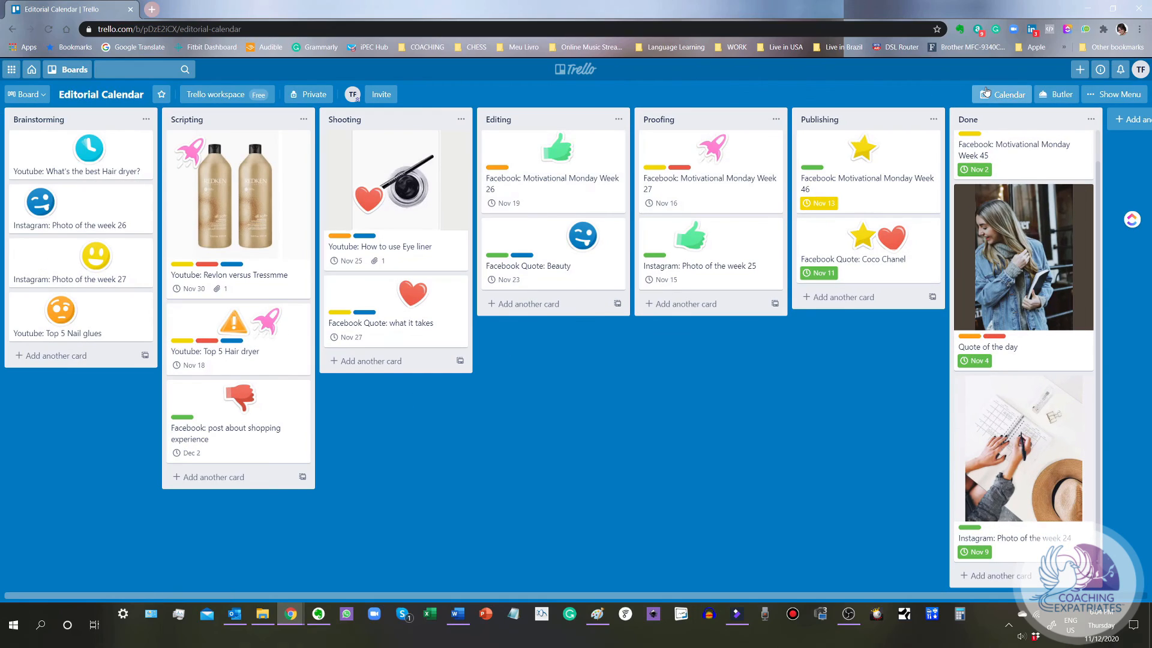
left_click(985, 50)
scroll(637, 256, "down", 1)
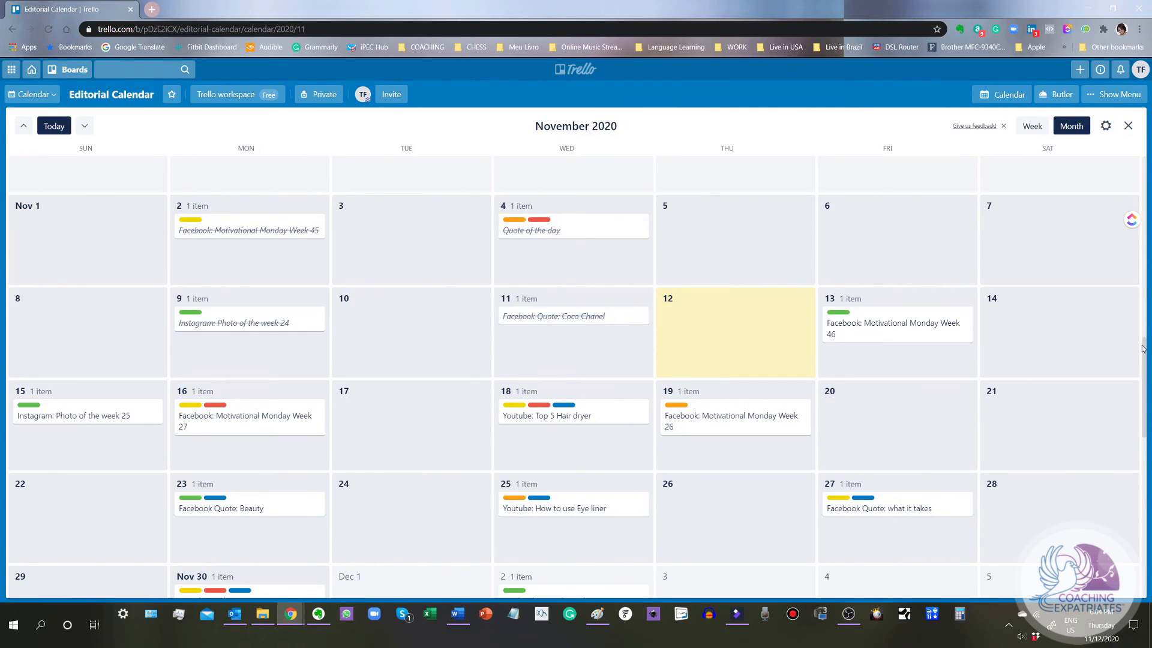
scroll(1146, 351, "down", 1)
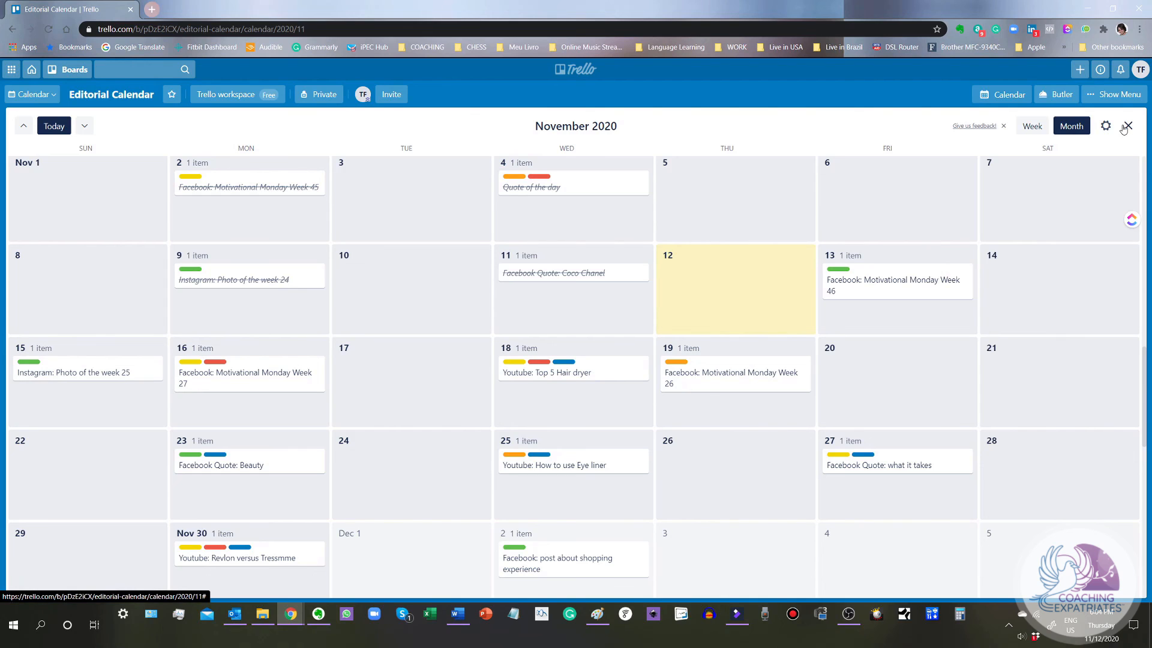
left_click(1033, 126)
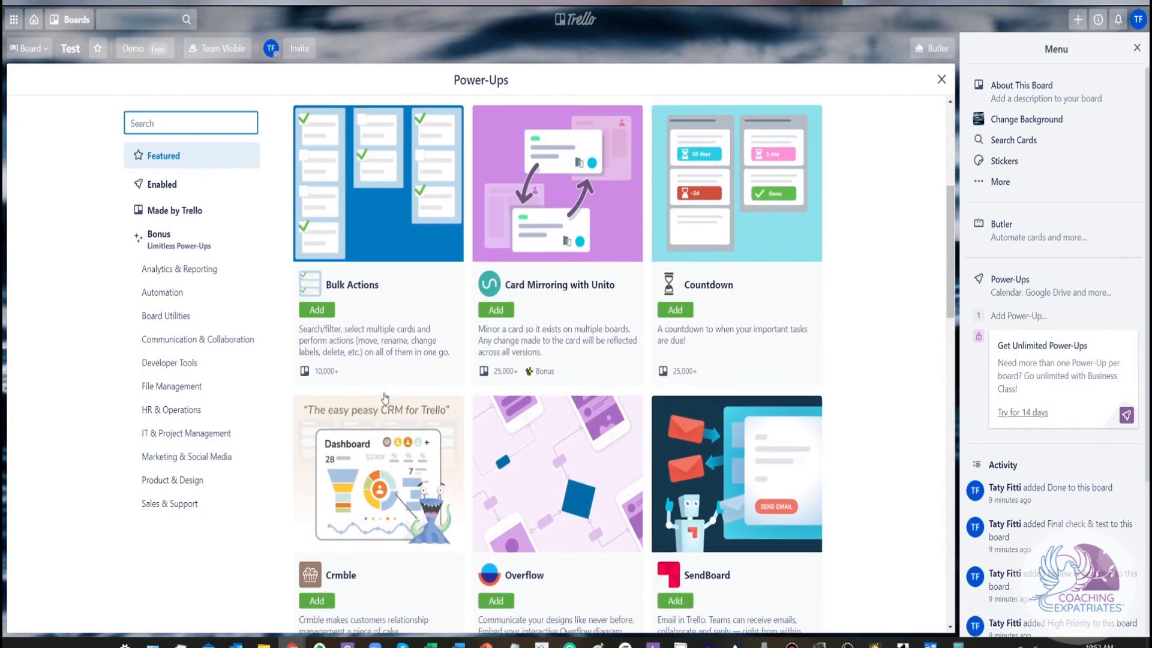
Examine the Featured, Essential and Other Great Power-Ups offered for the Test board
scroll(384, 398, "up", 7)
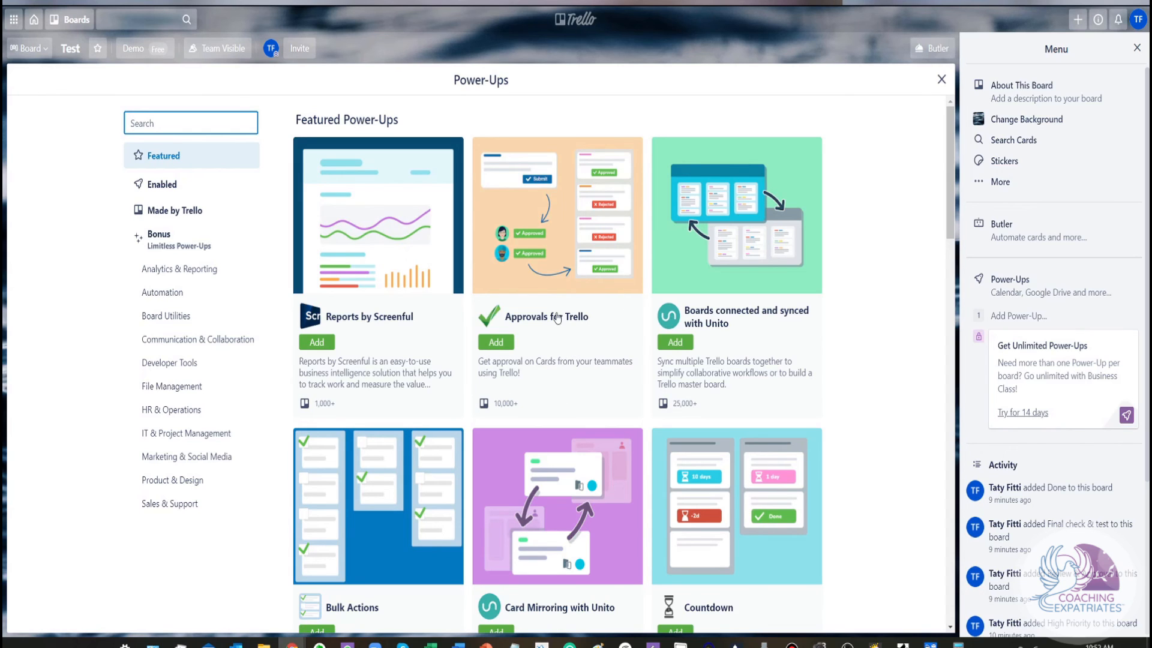
scroll(557, 318, "down", 1)
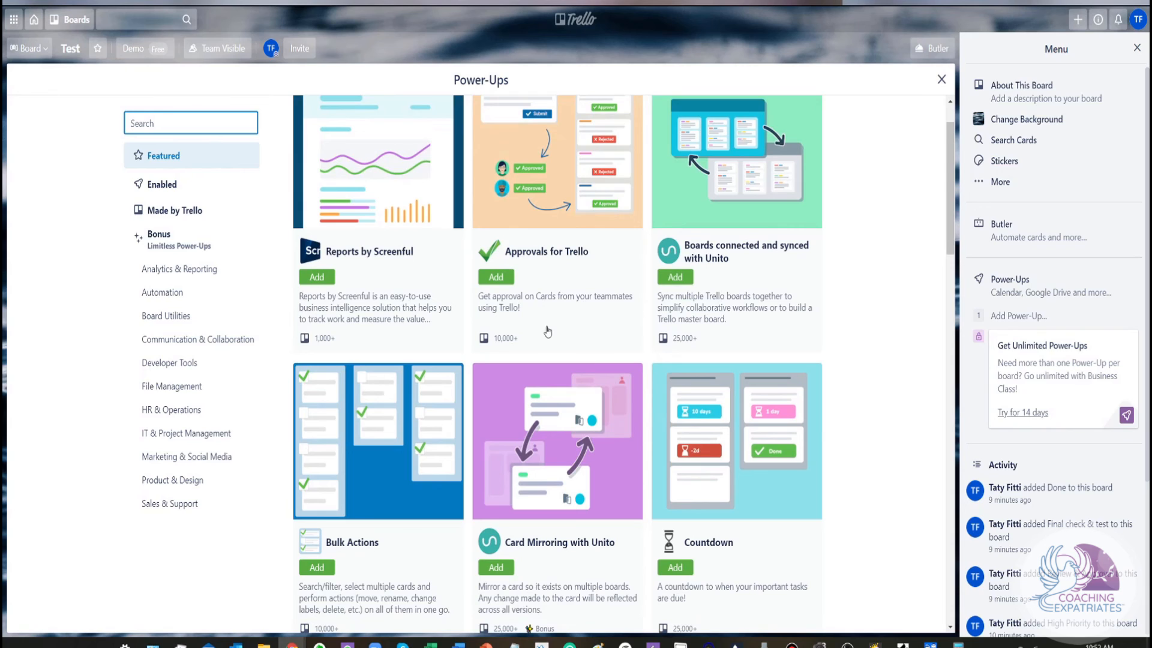
scroll(557, 318, "down", 1)
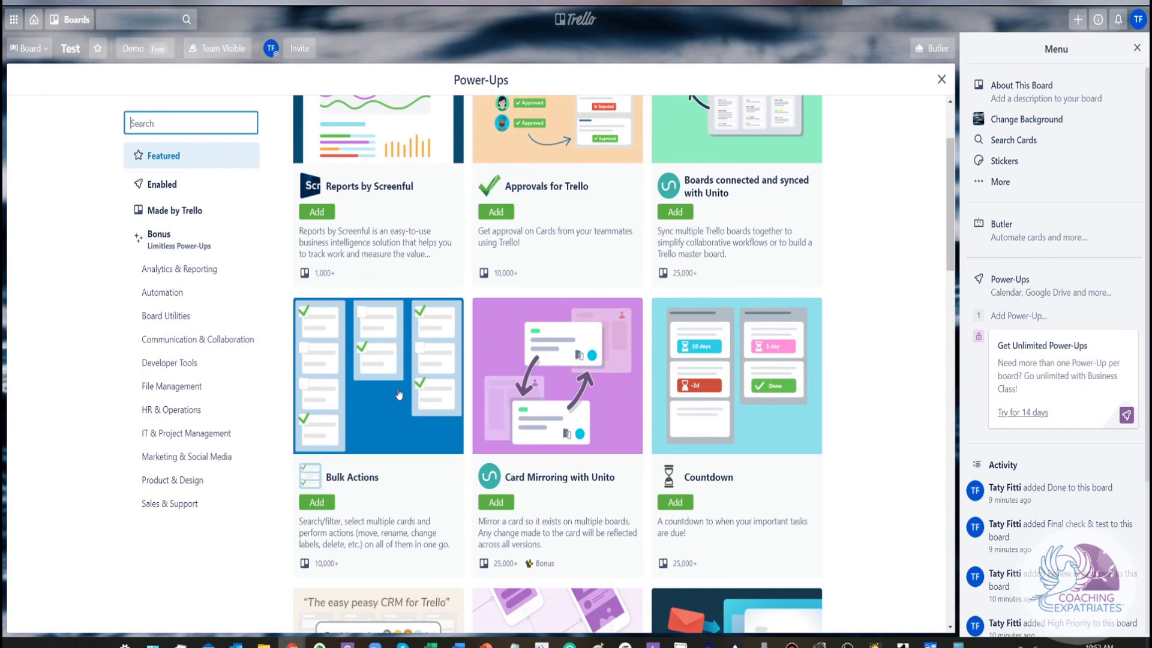
scroll(398, 394, "down", 1)
scroll(431, 399, "down", 3)
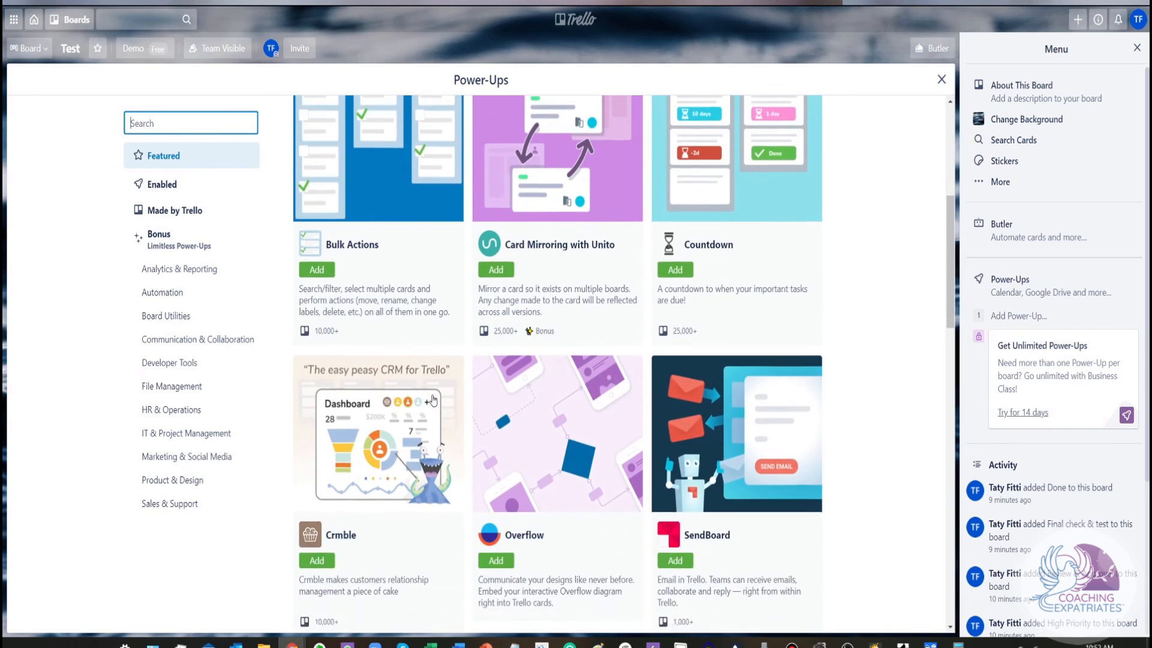
scroll(433, 400, "down", 8)
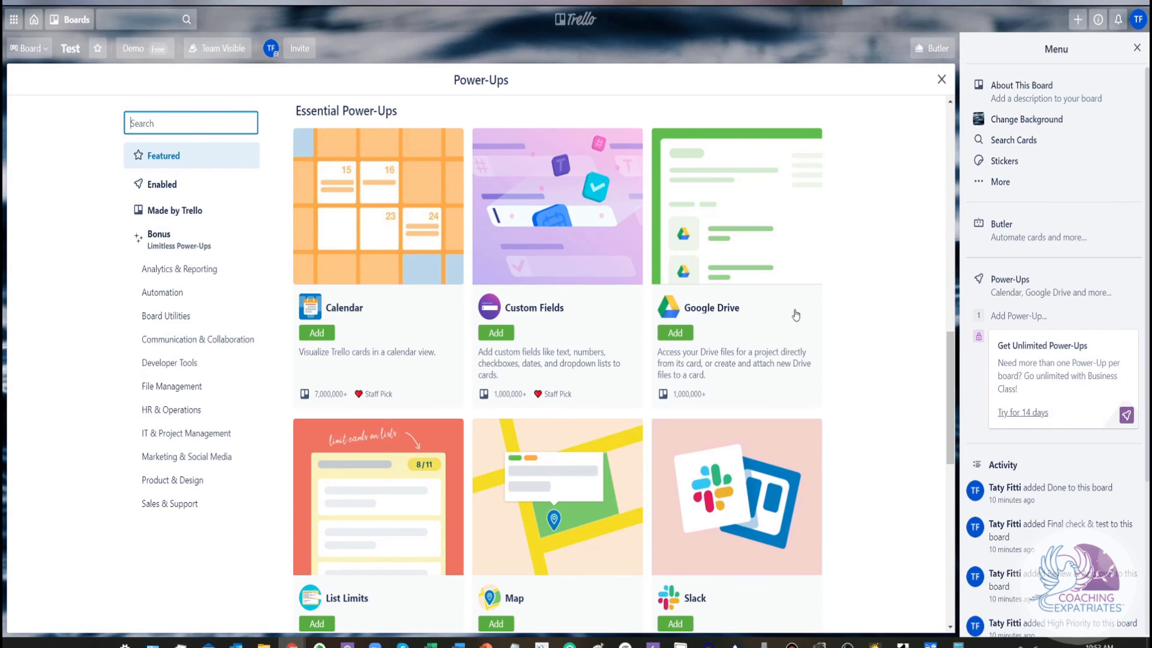
scroll(741, 323, "down", 6)
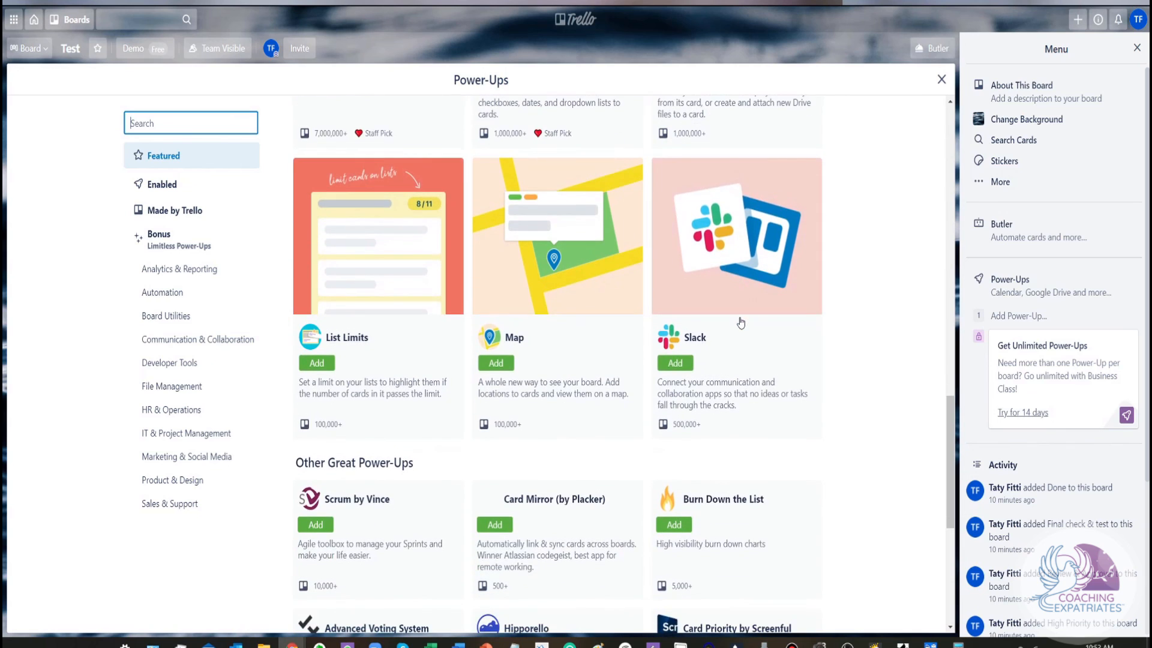
scroll(741, 323, "down", 4)
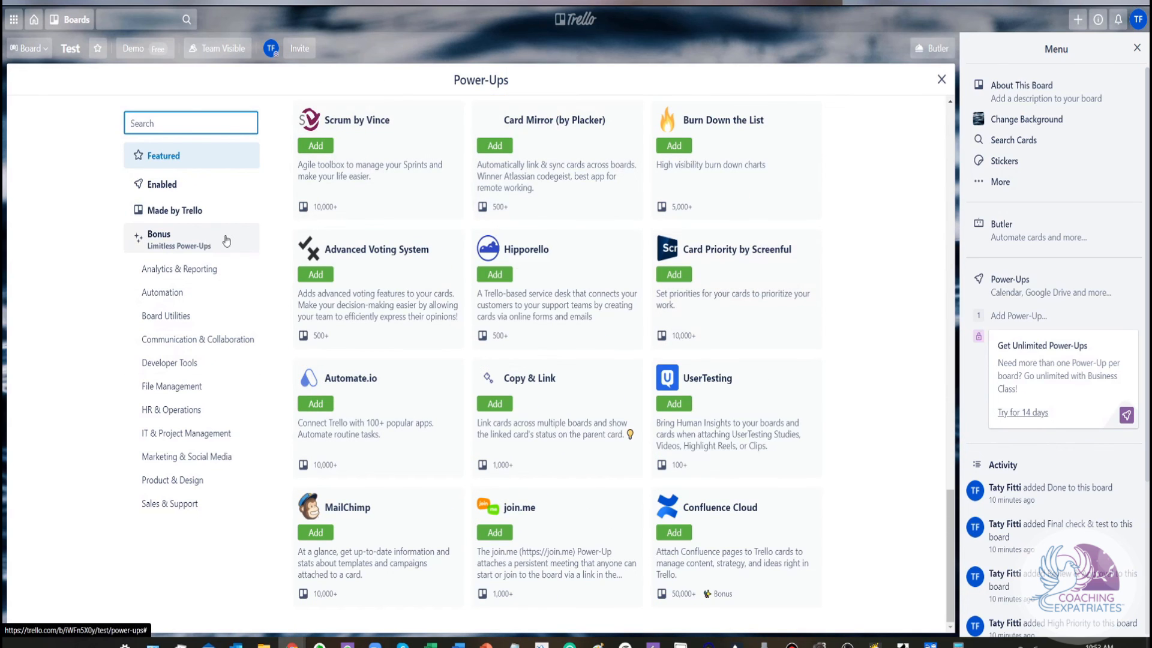
View the HR & Operations and File Management categories of Power-Ups and close the gallery
left_click(201, 410)
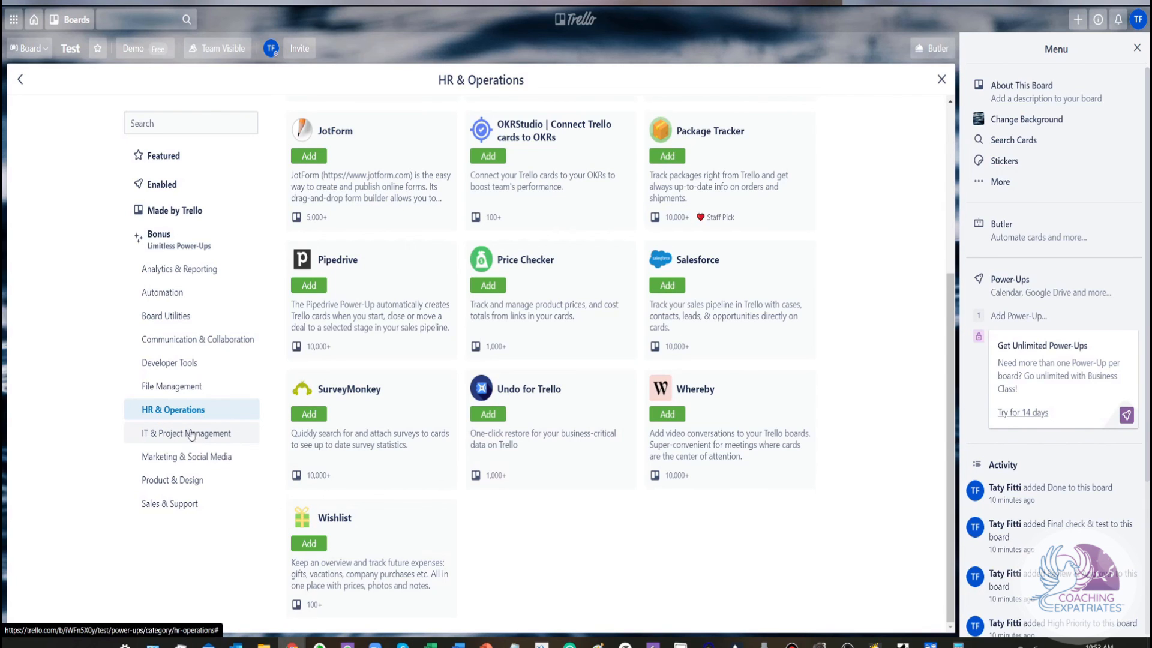
left_click(183, 393)
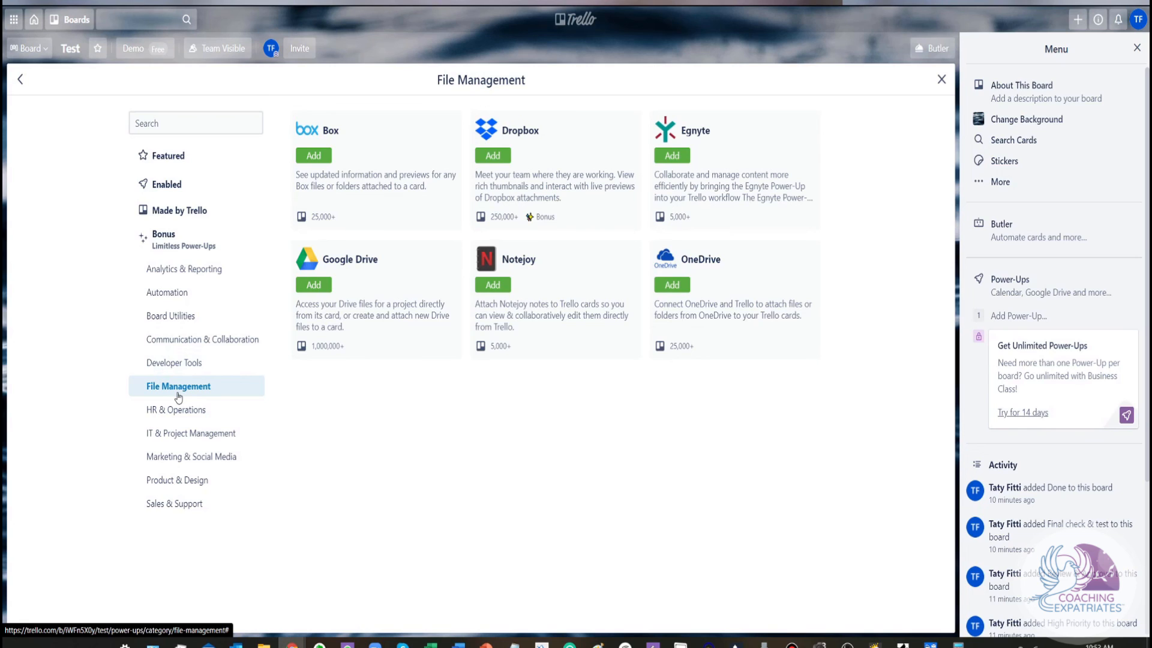
left_click(941, 81)
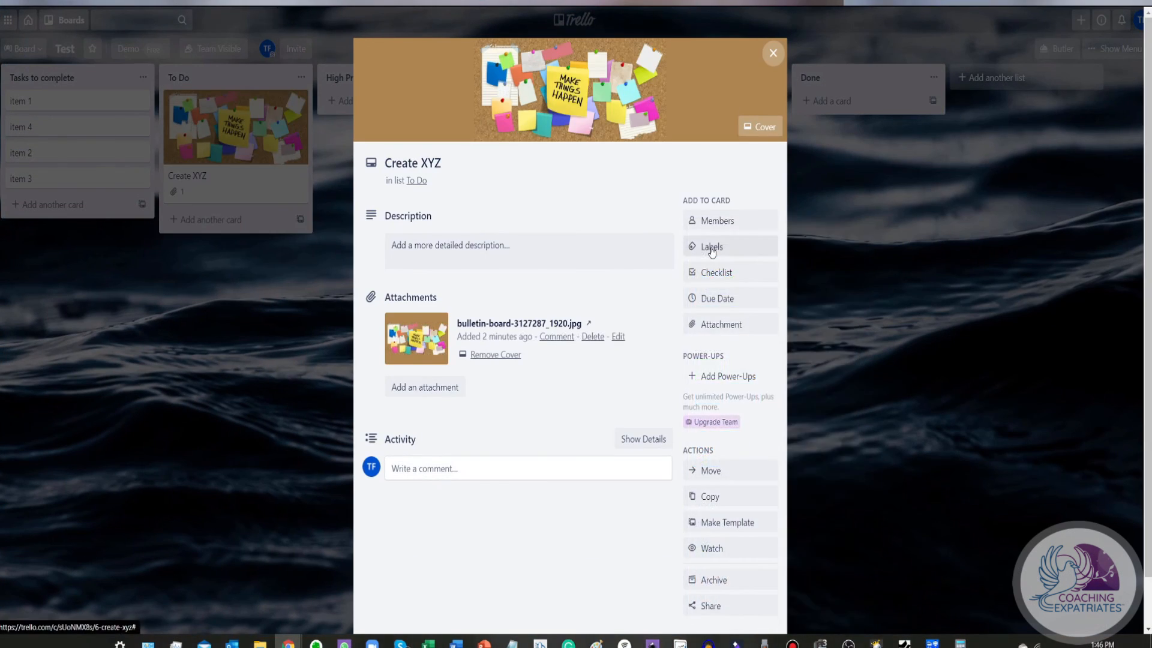
Add the labels Critical and Re-assign to the card "Create XYZ" and close the label list
left_click(711, 247)
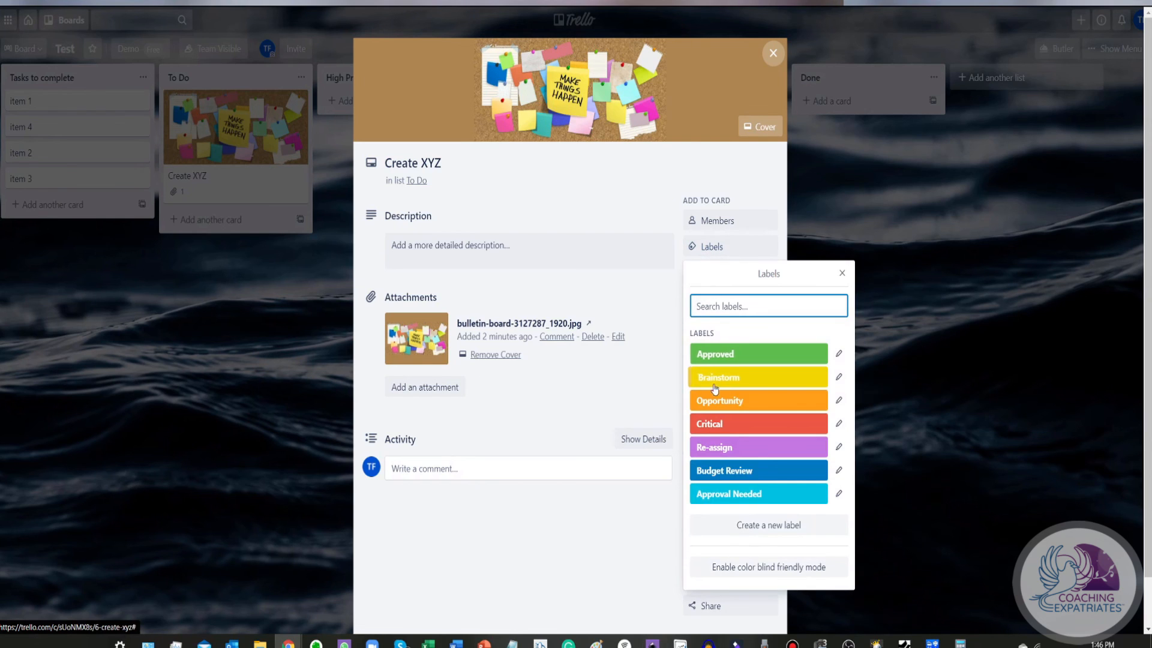
left_click(717, 425)
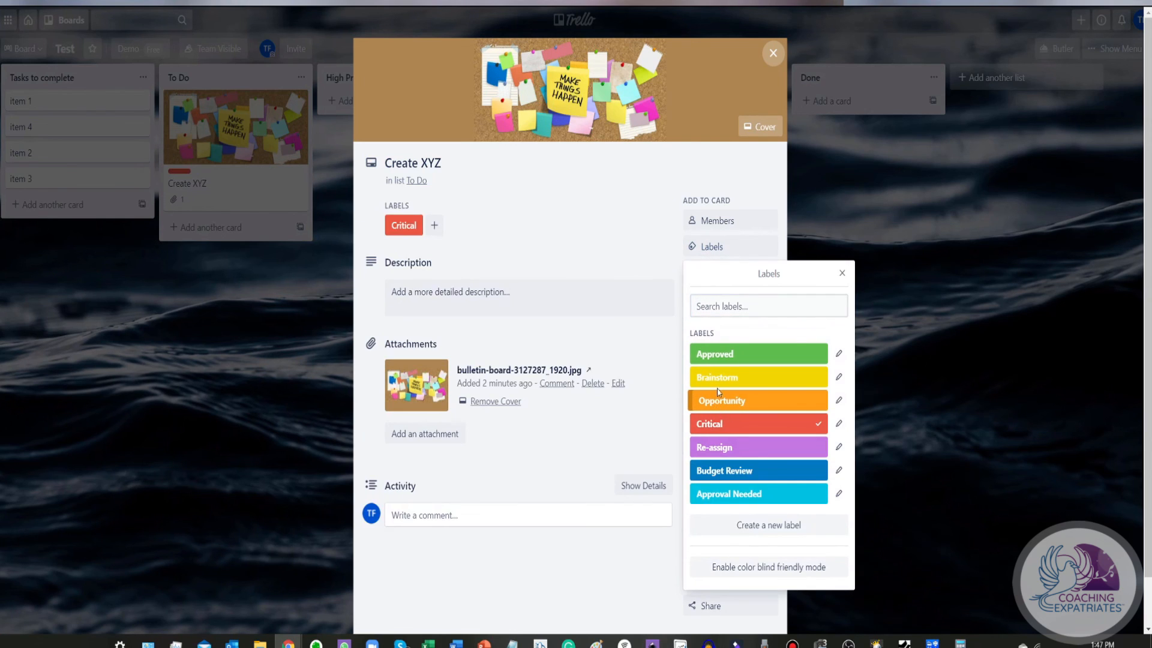
left_click(720, 450)
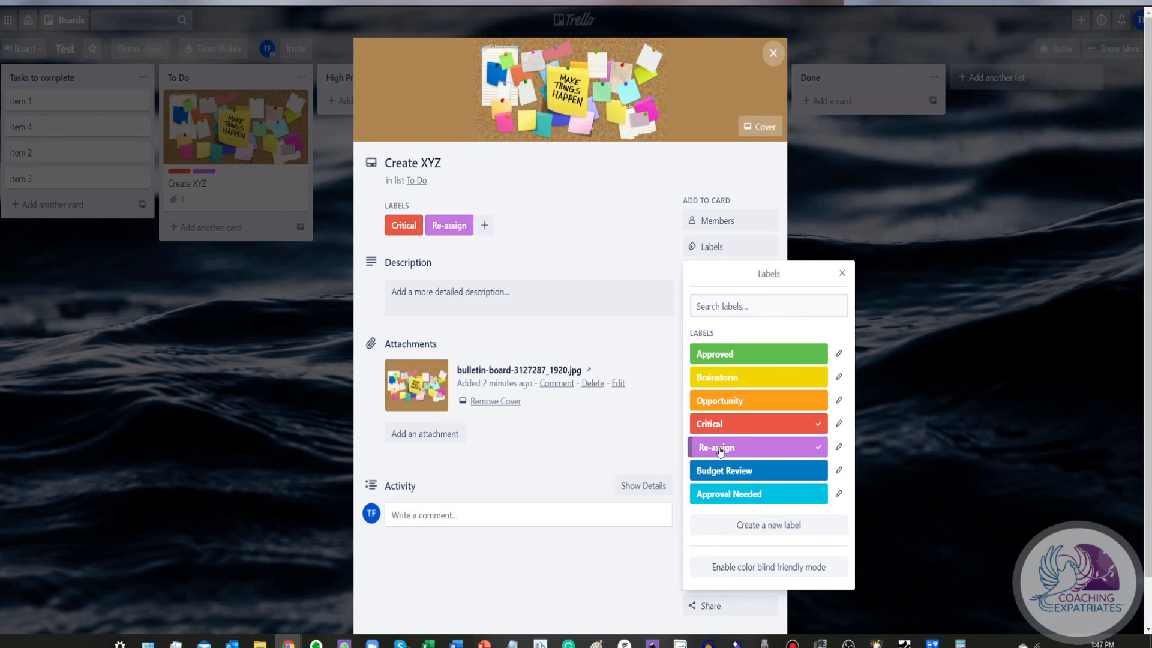
left_click(843, 274)
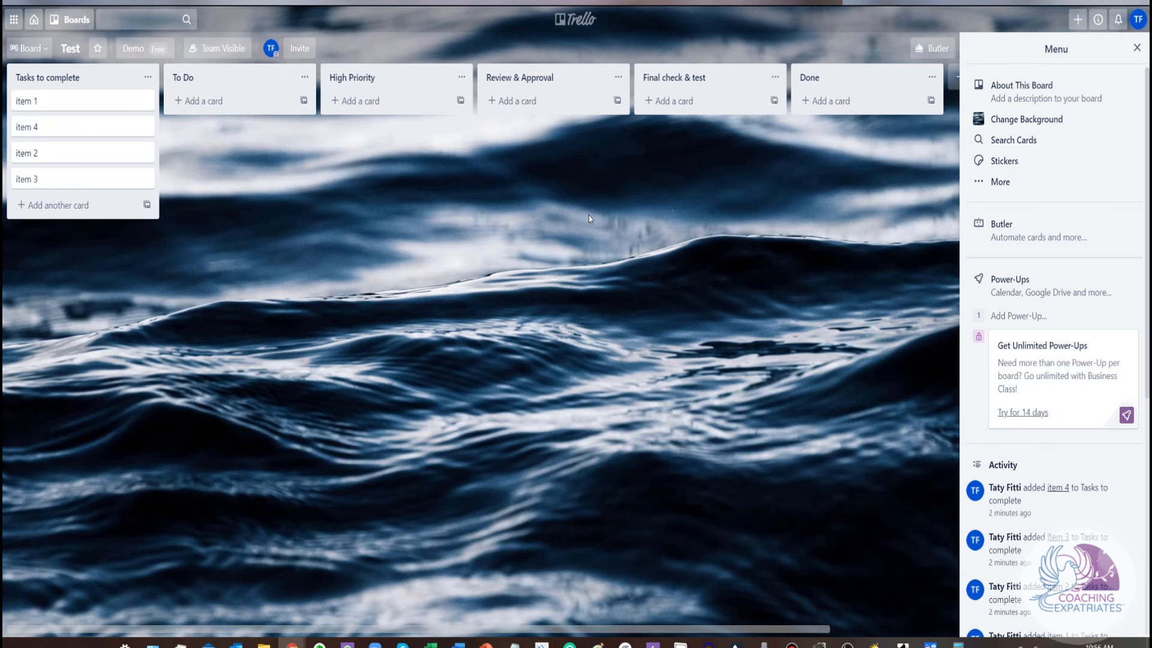
View the sticker packs available for the Test board's cards and close the board menu
left_click(1006, 162)
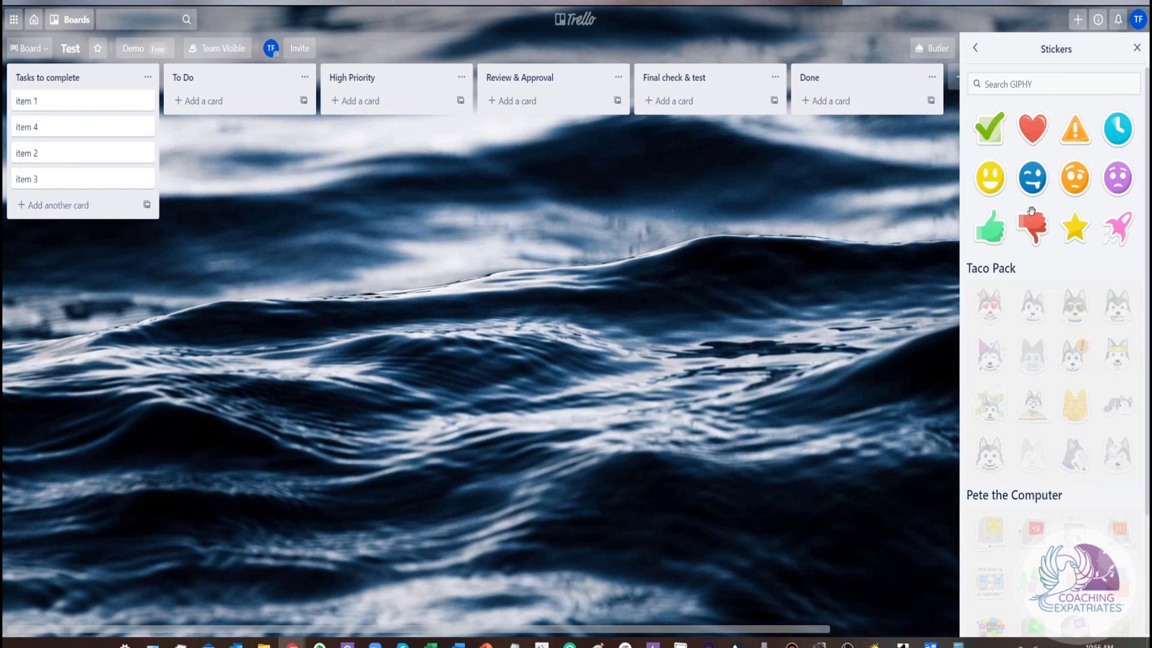
scroll(1074, 334, "down", 1)
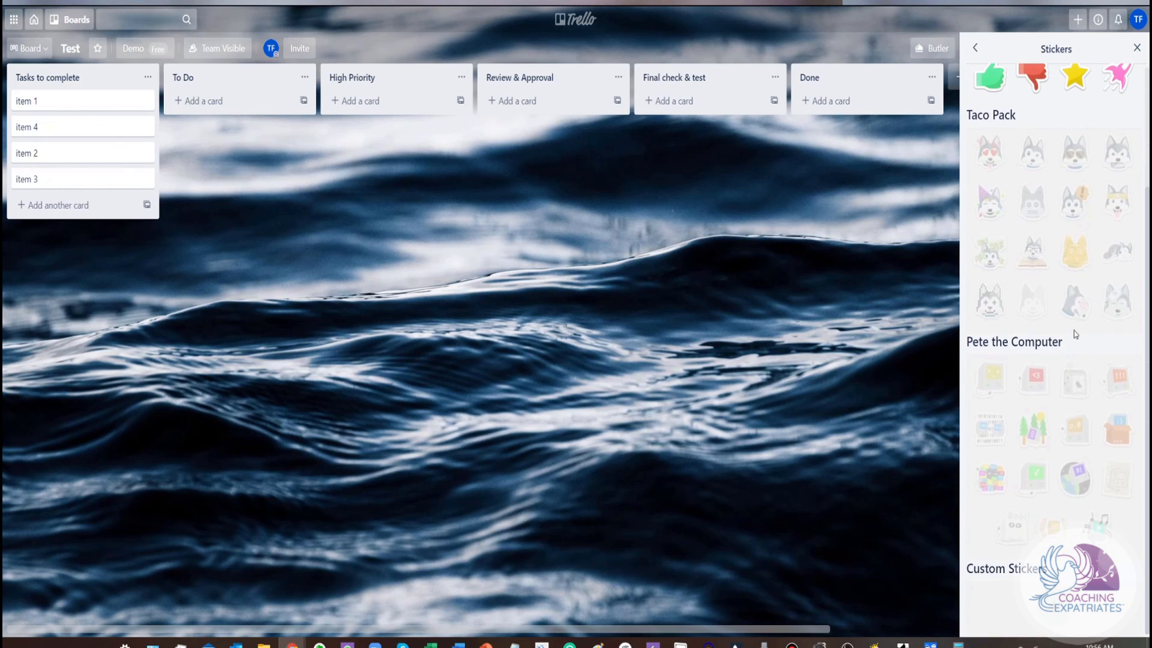
scroll(1074, 334, "up", 3)
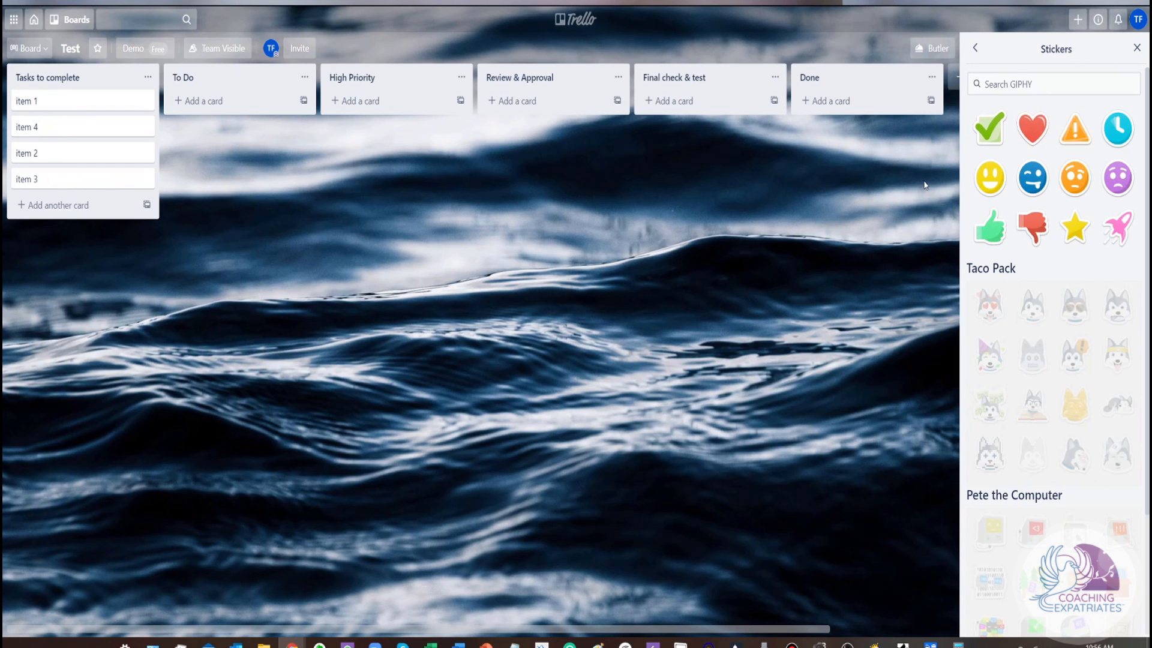
left_click(1137, 48)
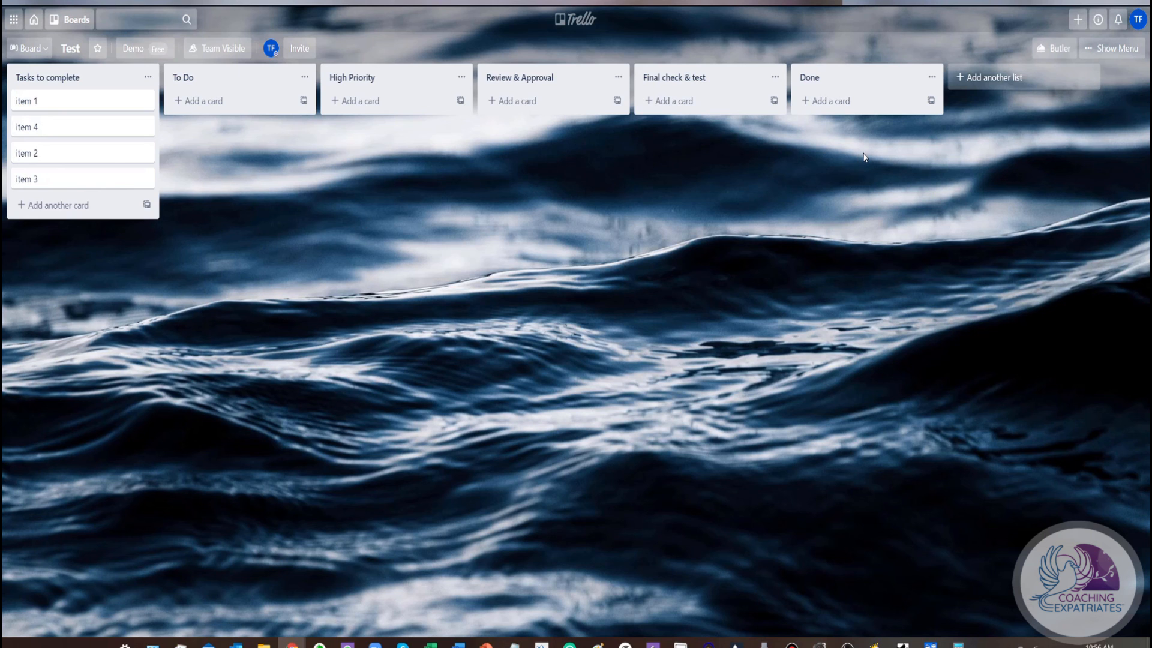
left_click(123, 183)
left_click(202, 201)
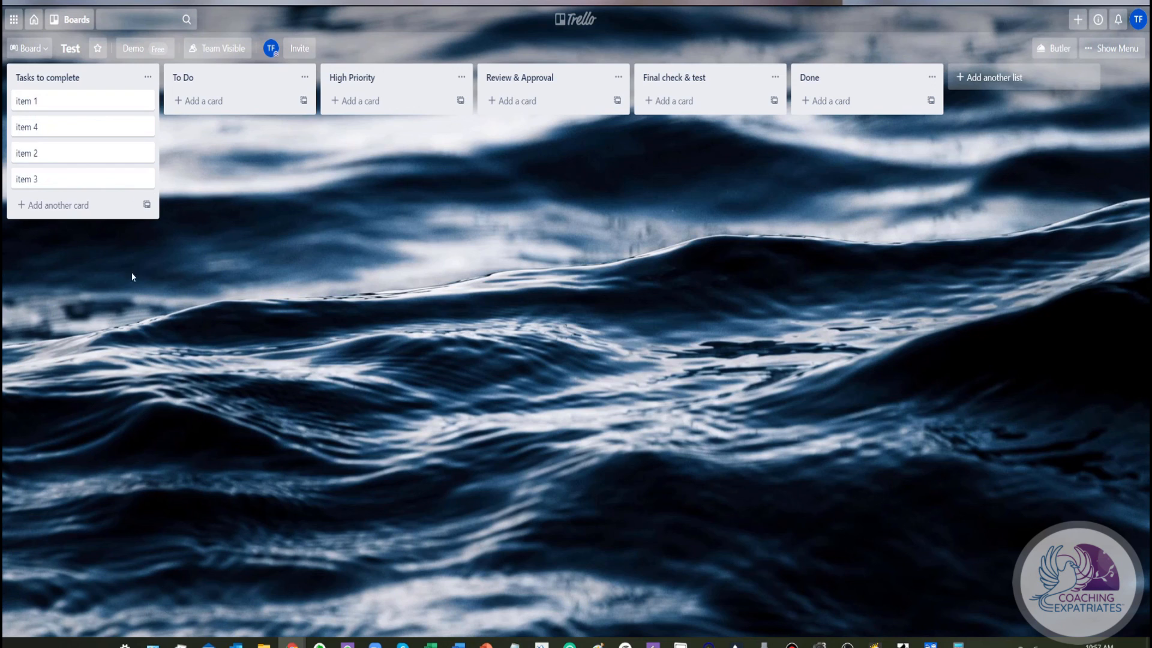